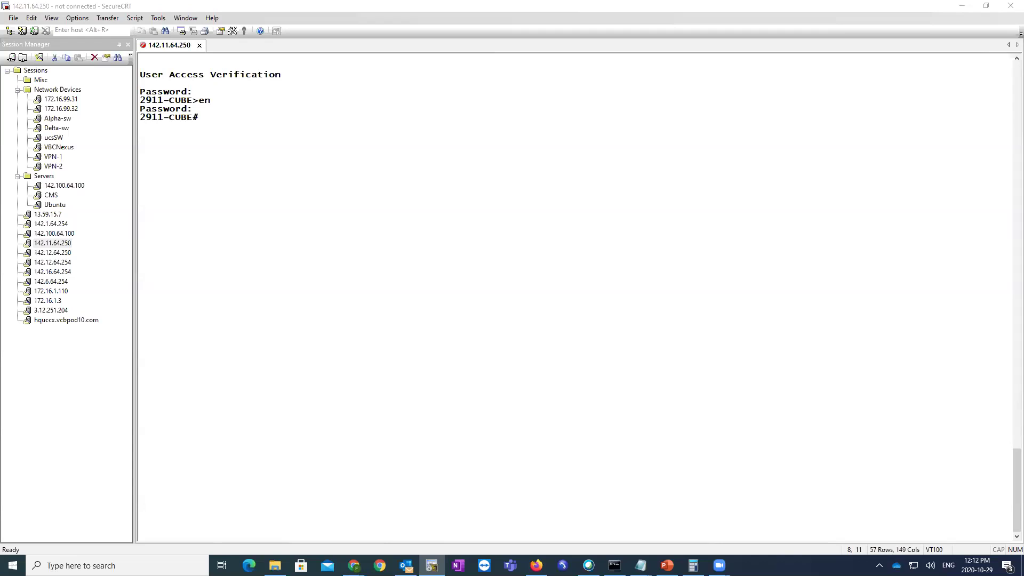
- Reconnect the telnet session to 142.11.64.250, log in and enable to reach the 2911-CUBE# prompt
key("Return")
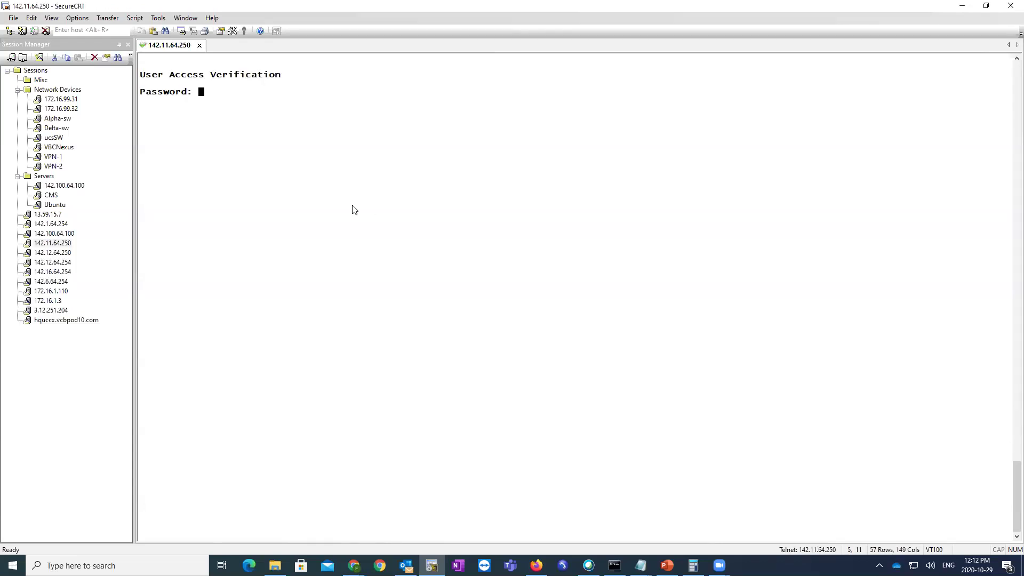
key("Return")
type("en")
key("Return")
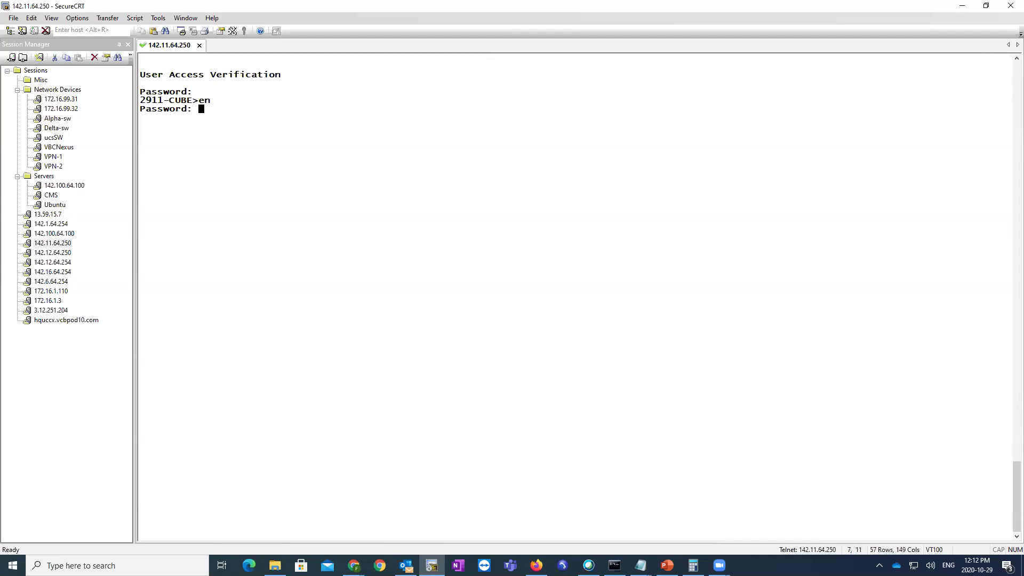
key("Return")
- Switch the Chrome window's Navigation to Cisco Unified CM Administration
mouse_move(353, 565)
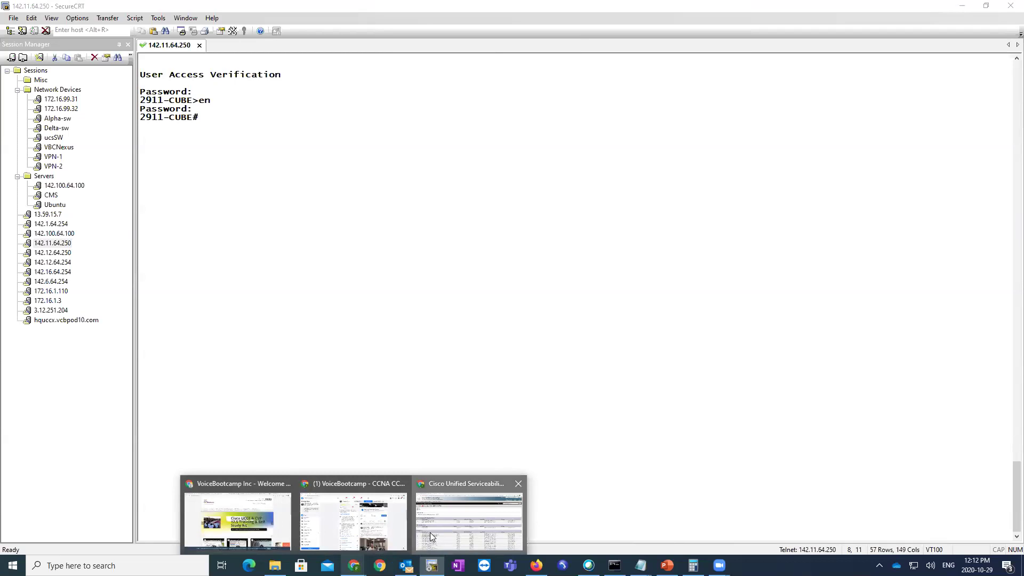
left_click(469, 512)
left_click(938, 46)
left_click(970, 59)
left_click(920, 46)
left_click(906, 75)
left_click(1001, 45)
left_click(271, 10)
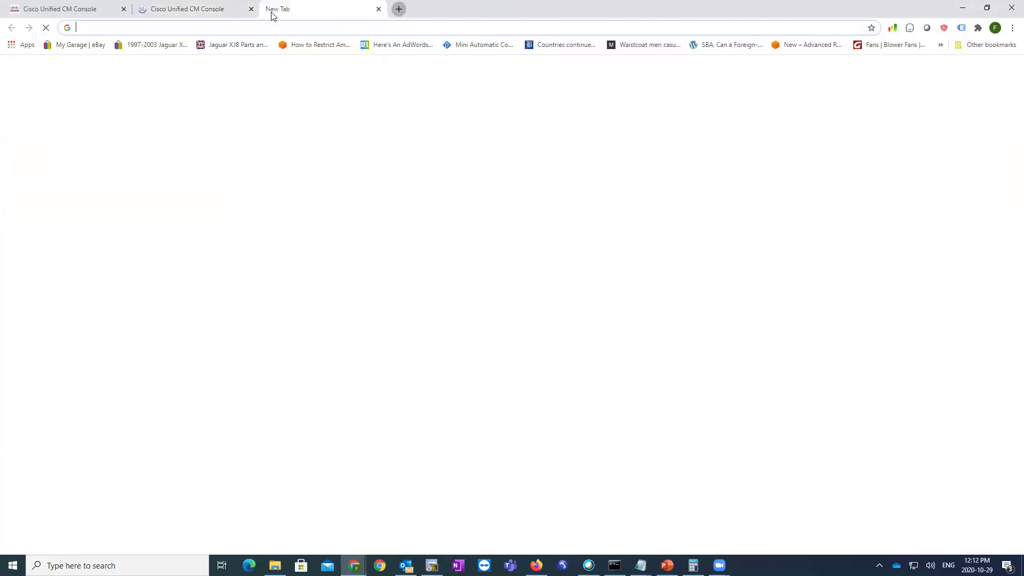
type("https://cms1a.vbcpod1.com:445")
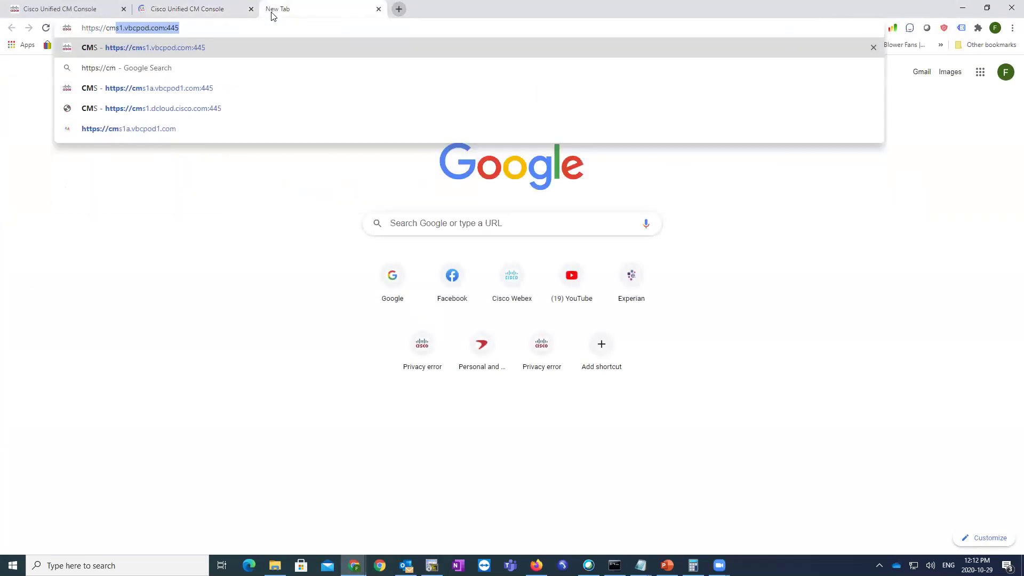
key("Return")
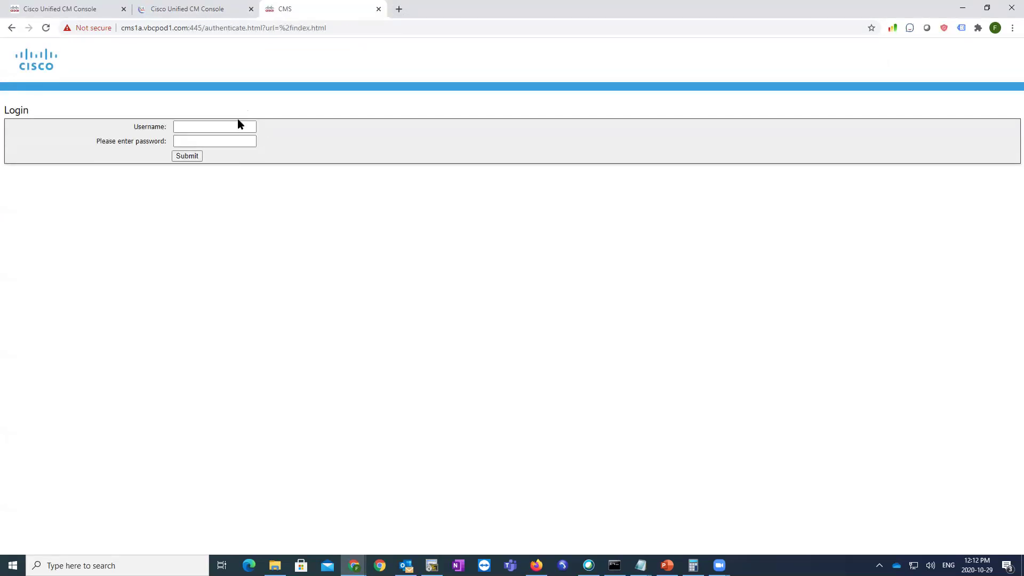
left_click(241, 128)
type("admin")
key("Tab")
type("**********")
key("Return")
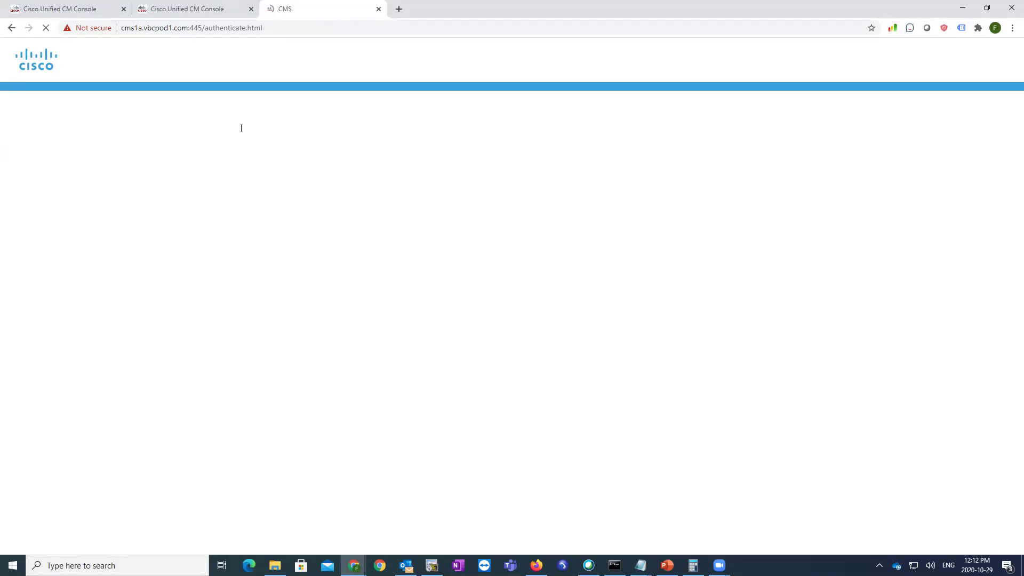
key("ctrl+t")
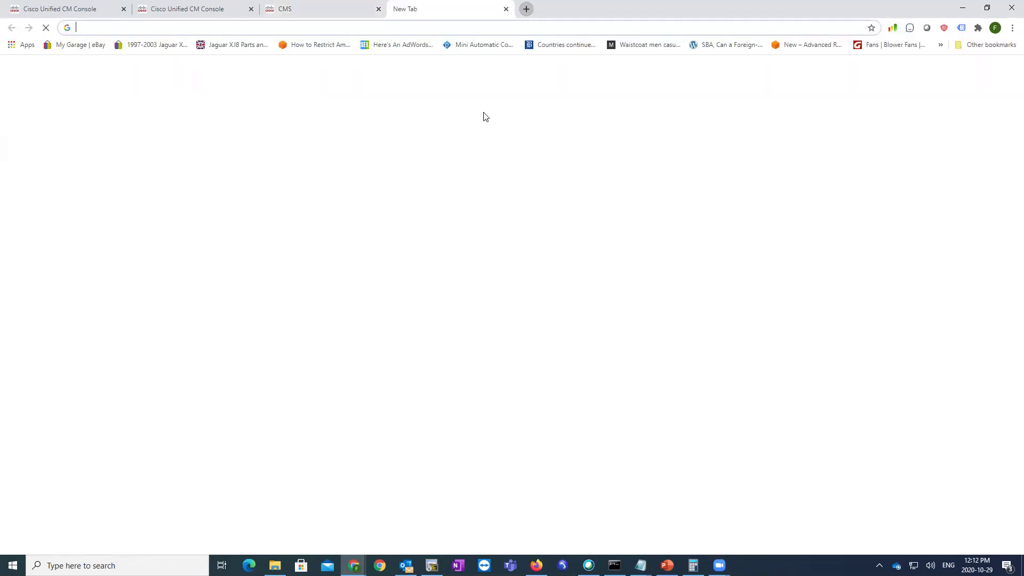
type("https://cmm.vbcp")
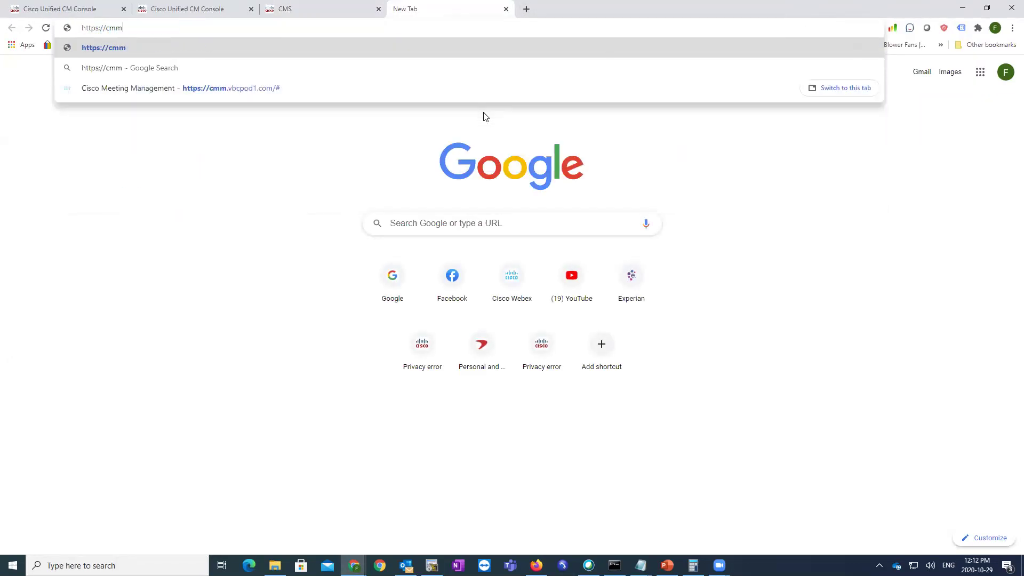
type("od1.com")
key("Return")
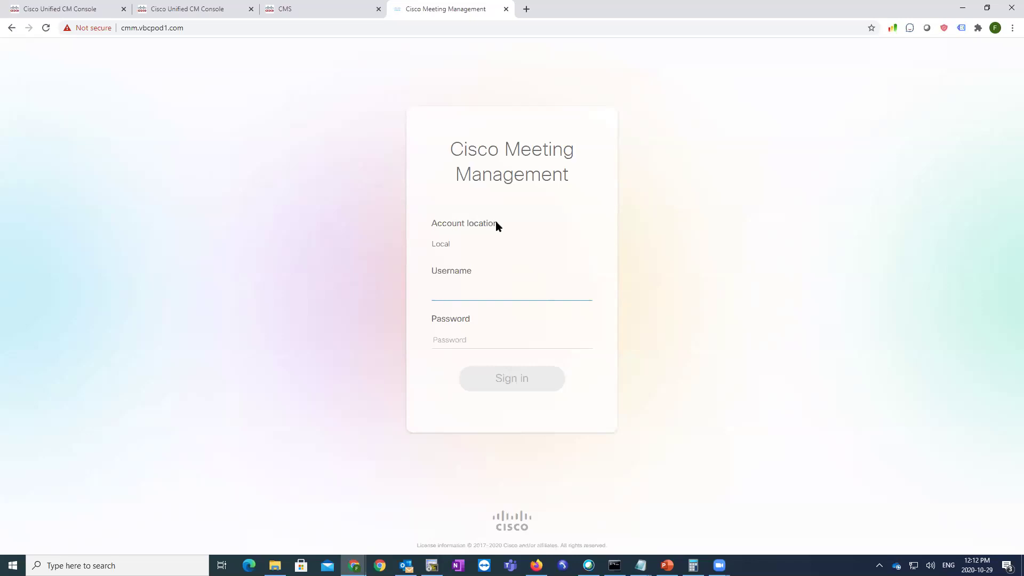
left_click(194, 11)
key("super")
type("wiz")
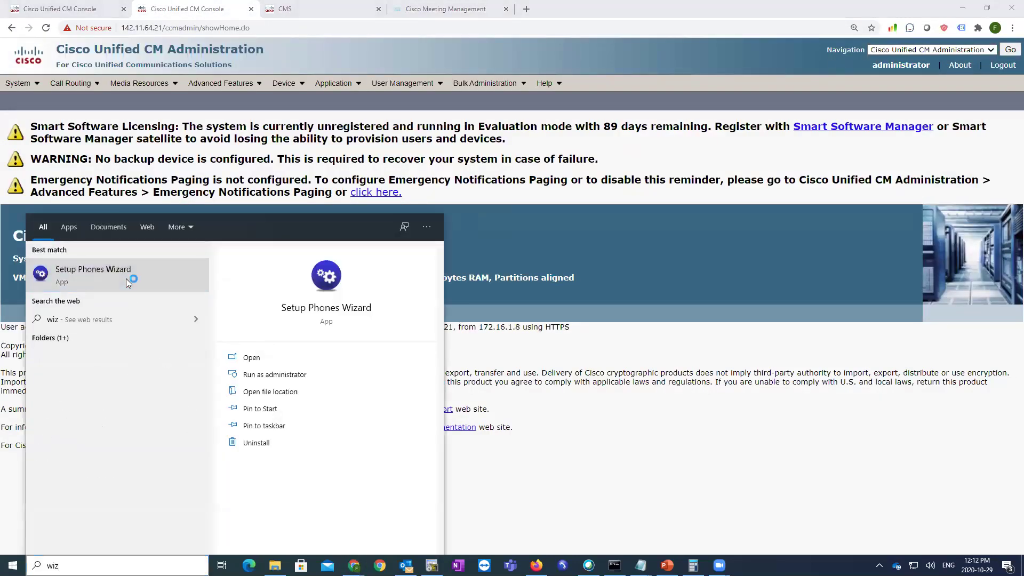
- Review the phone MAC definitions in Setup Phones Wizard and cancel without changes
left_click(125, 279)
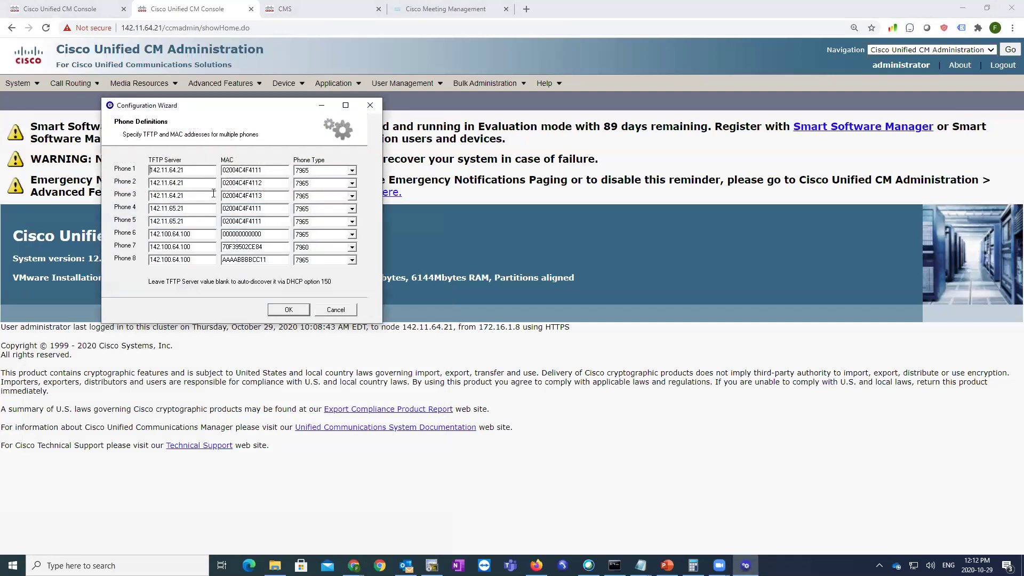
left_click(268, 193)
key("shift+Tab")
key("shift+Tab")
left_click(336, 309)
- Launch Phone Instance 1 and another softphone instance from Windows search
key("super")
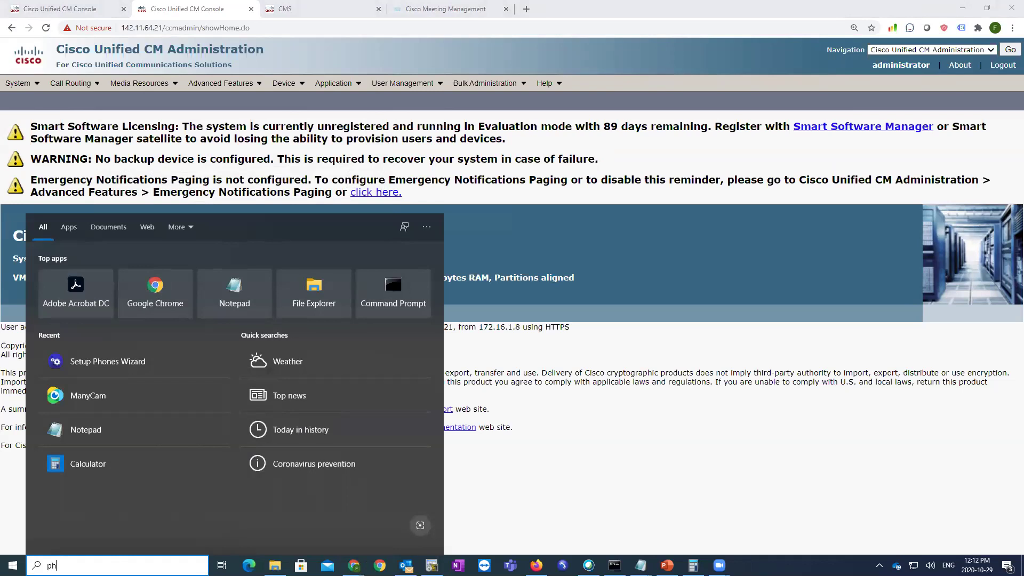
type("phone 1")
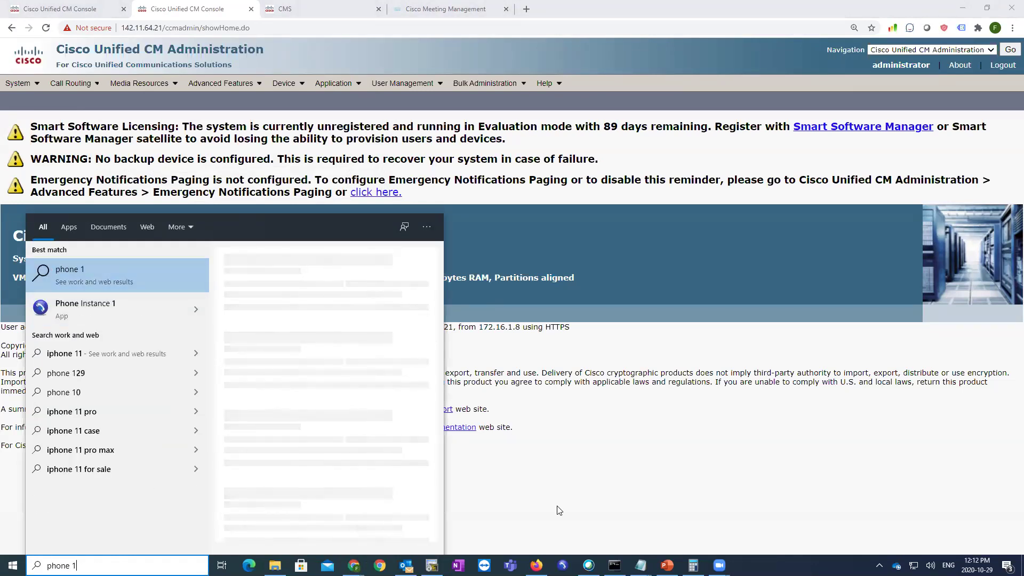
key("Return")
key("super")
type("phone")
left_click(75, 320)
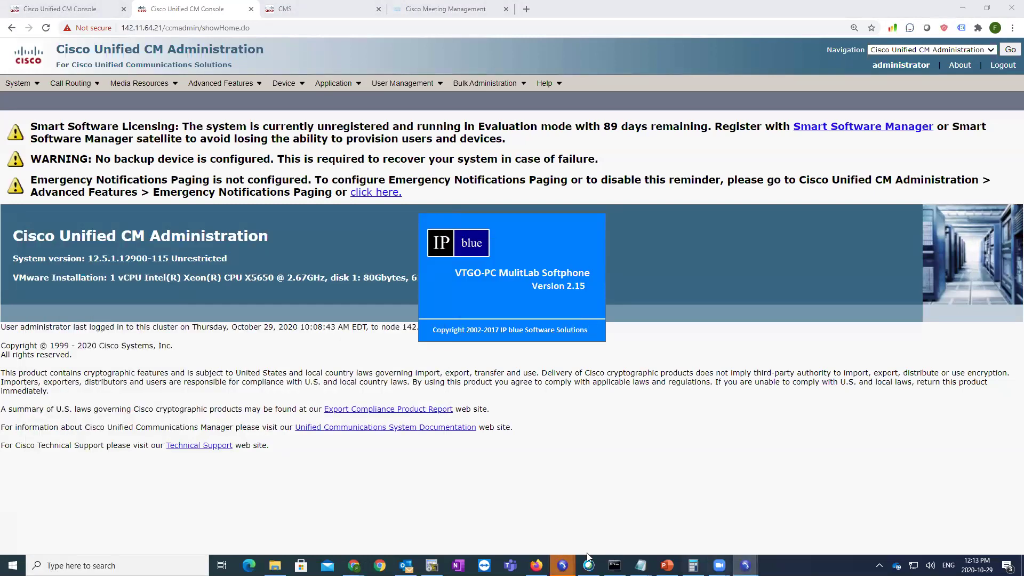
- Dismiss the ActiveSkin trial notices and continue the softphone in demo mode
mouse_move(562, 565)
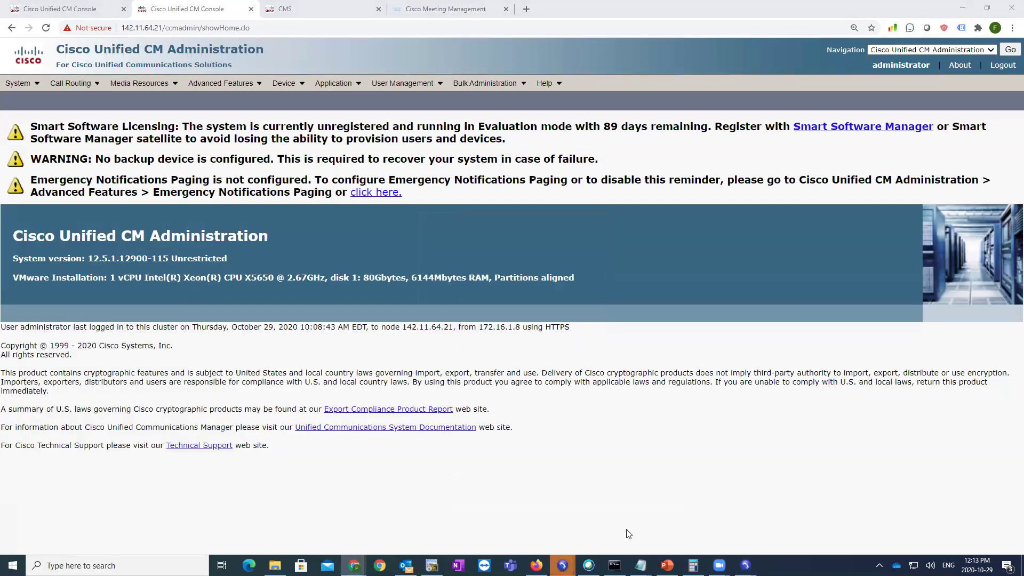
left_click(555, 304)
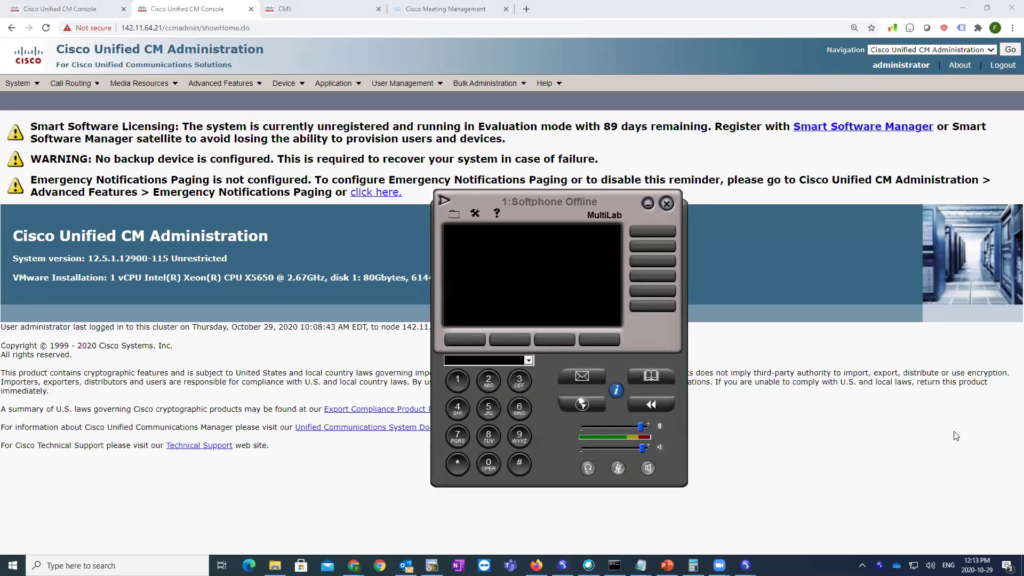
left_click(625, 361)
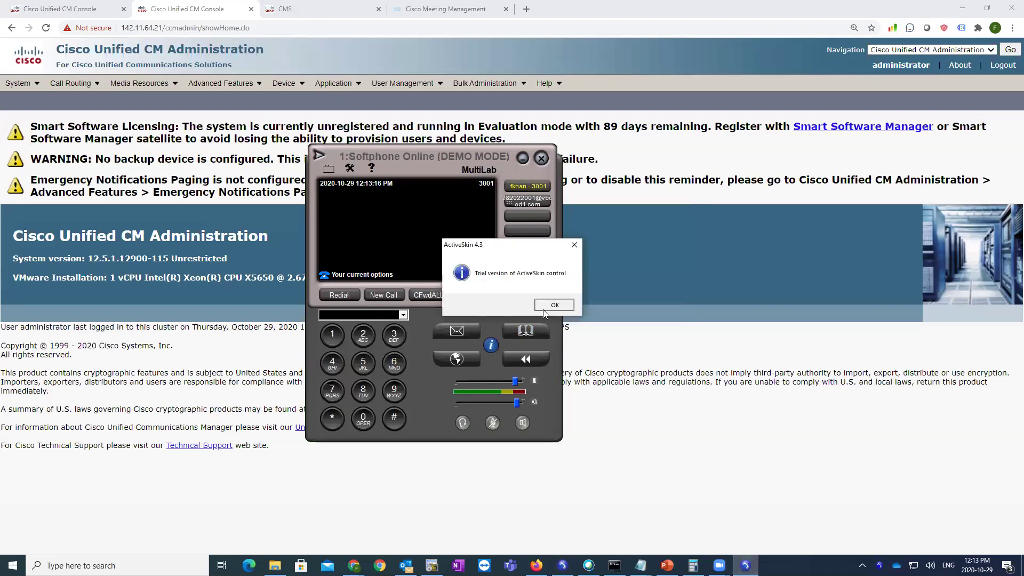
left_click(543, 310)
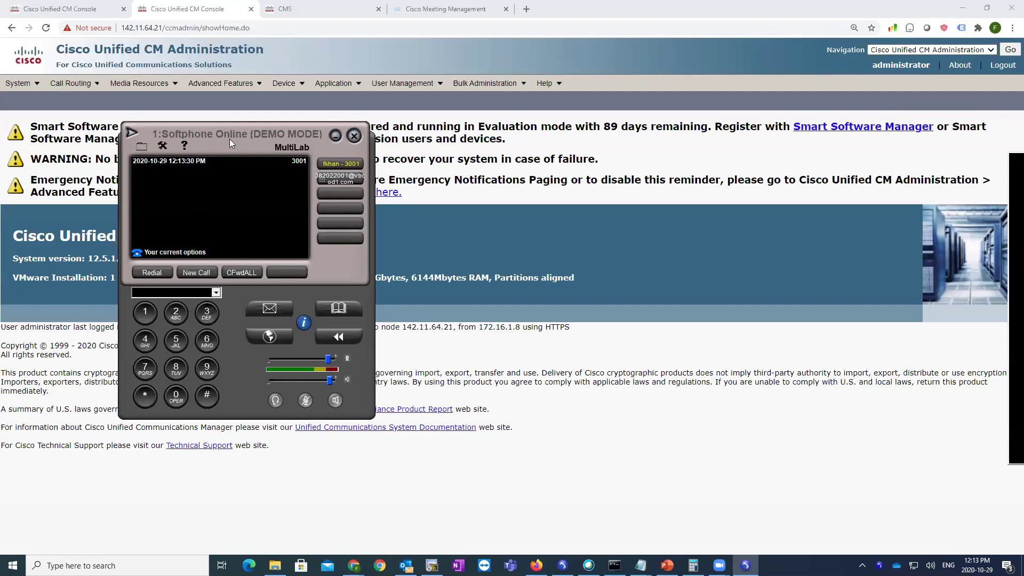
- Arrange softphone 1 and softphone 2 fully on screen, then go to Device > Phone in CUCM
left_click_drag(229, 139, 197, 122)
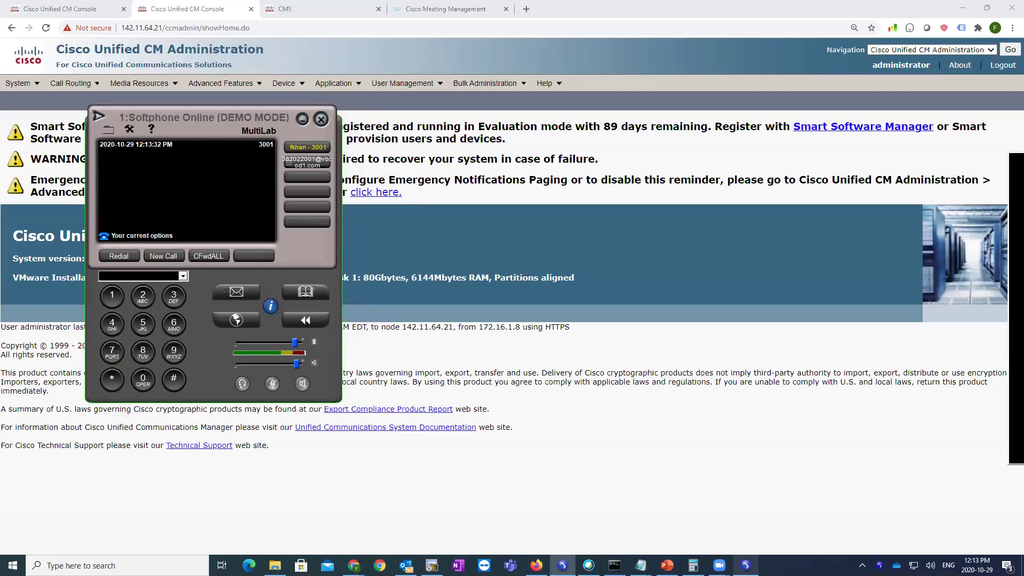
left_click(746, 507)
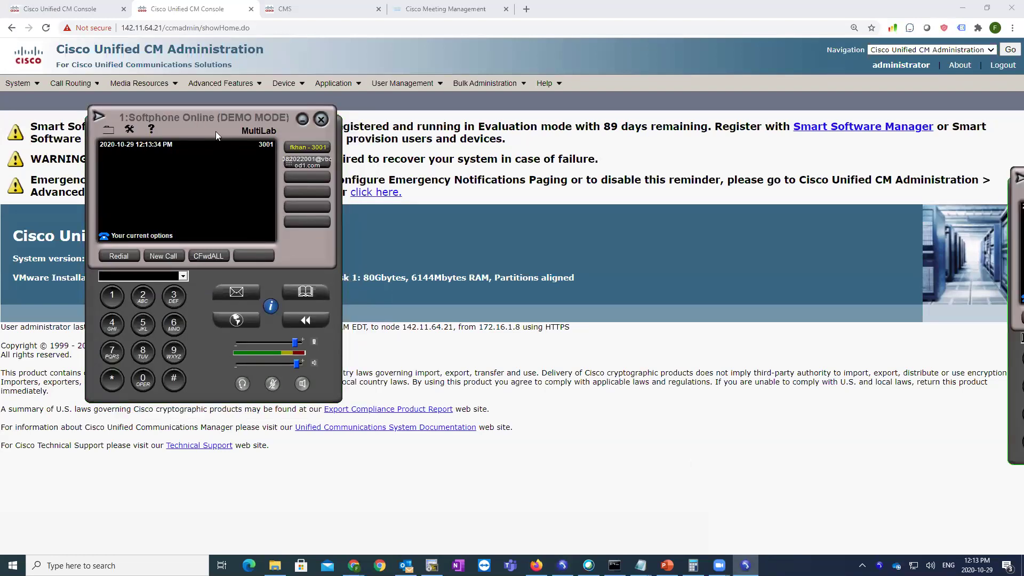
left_click(190, 149)
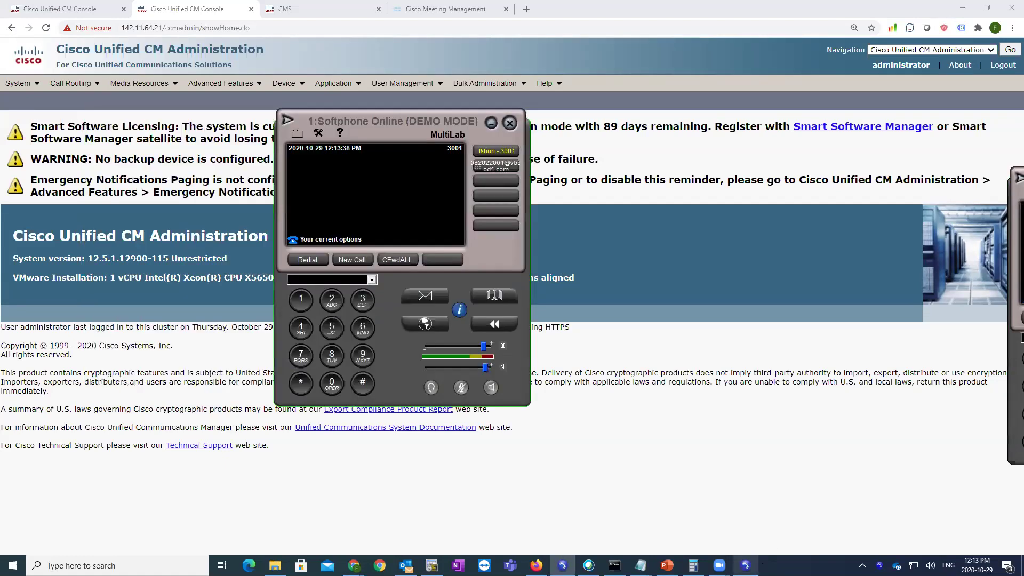
mouse_move(745, 566)
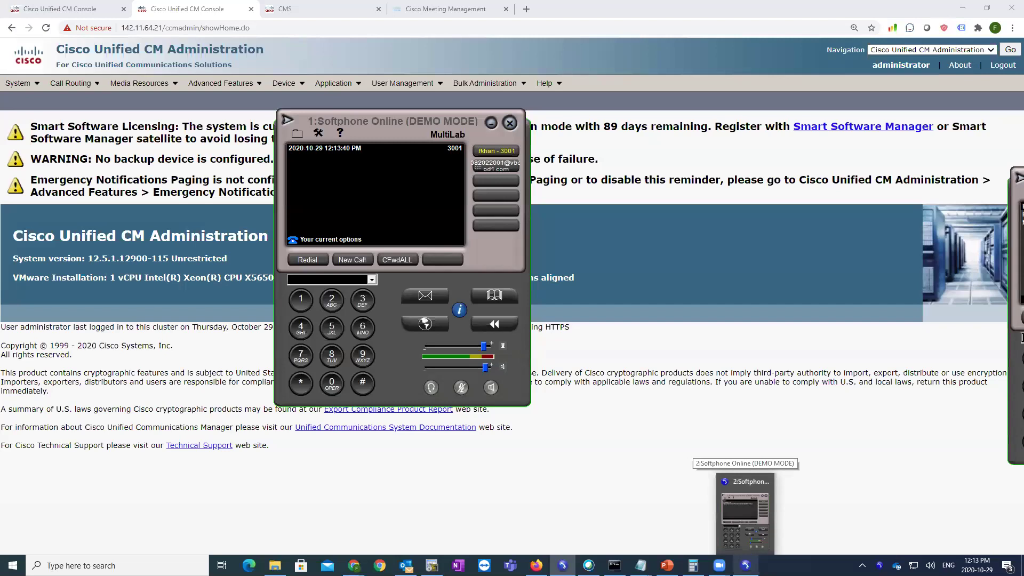
left_click(742, 479)
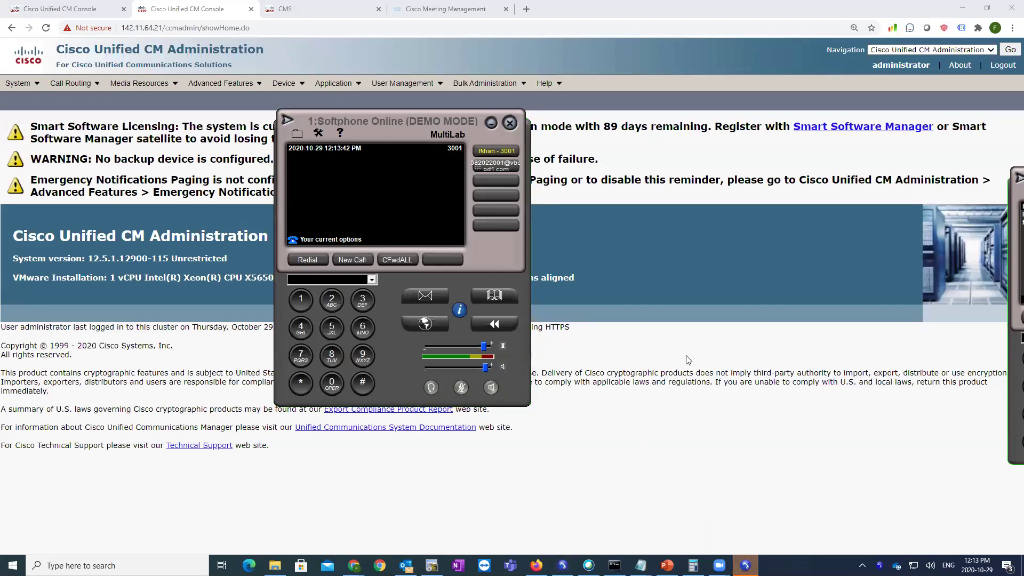
left_click_drag(401, 140, 275, 137)
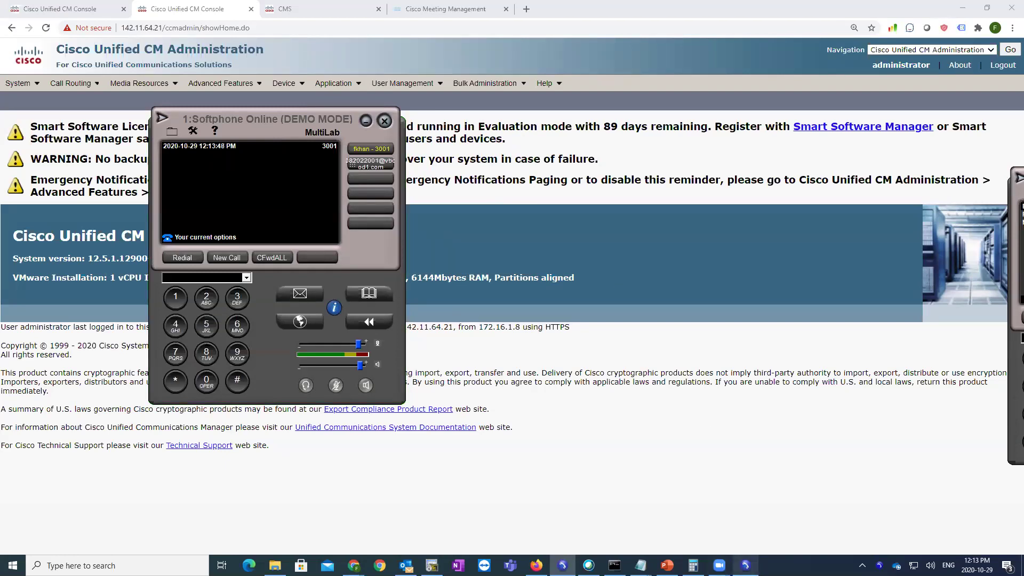
left_click(563, 565)
left_click_drag(1016, 275, 474, 212)
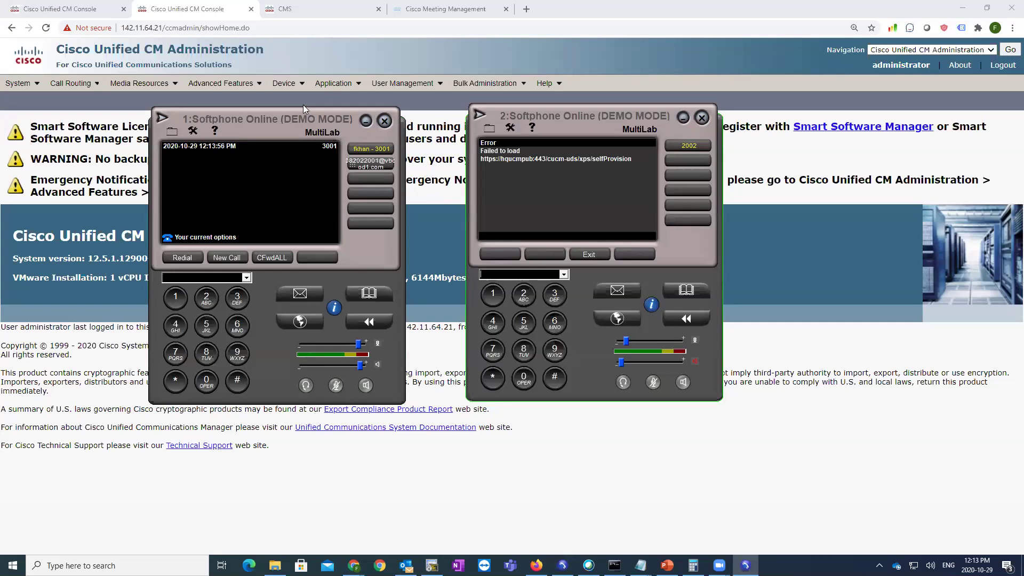
left_click(284, 83)
left_click(294, 145)
- List all configured phones and launch Phone Instance 3
left_click(468, 171)
left_click(117, 565)
type("phone")
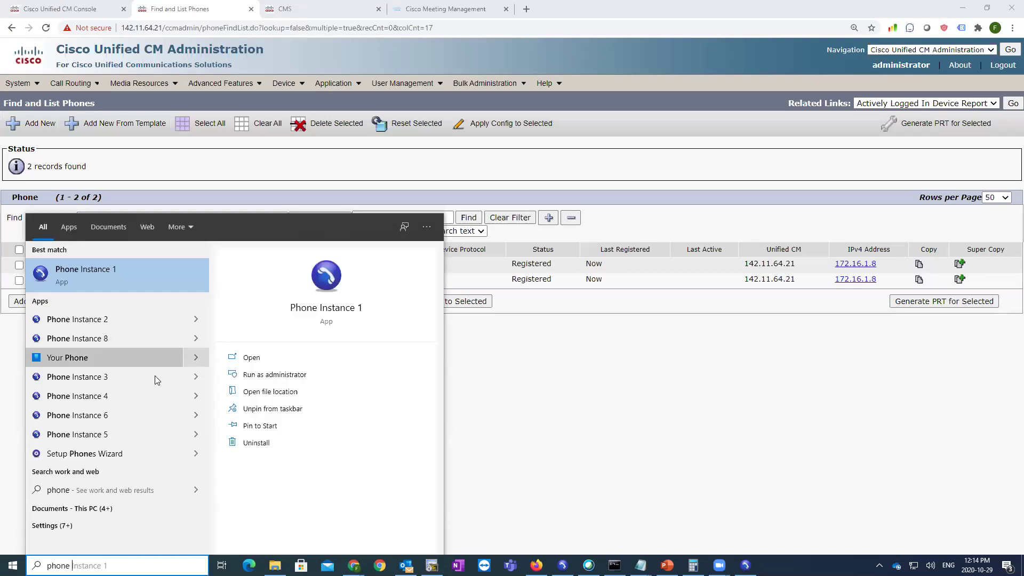
left_click(155, 376)
- Clear the Idle URL on phone SEP02004C4F4112 and save its configuration
left_click(204, 279)
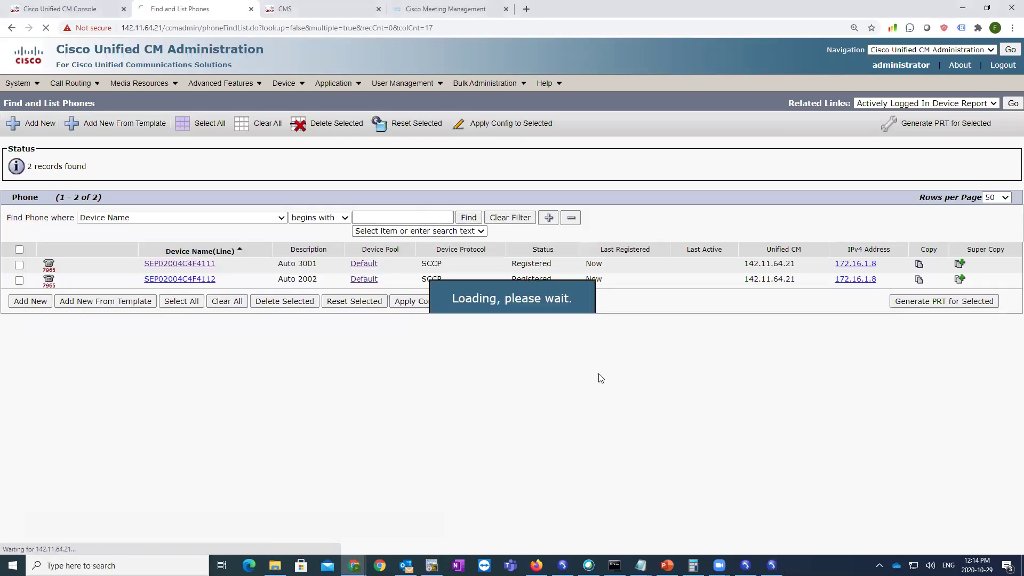
scroll(601, 377, "down", 20)
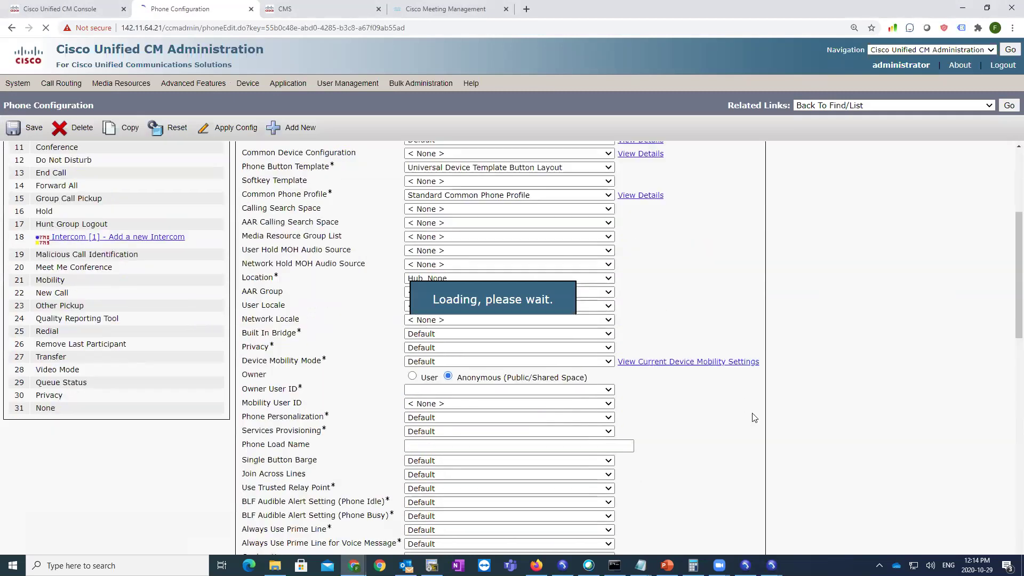
left_click_drag(544, 341, 252, 344)
key("BackSpace")
left_click(11, 131)
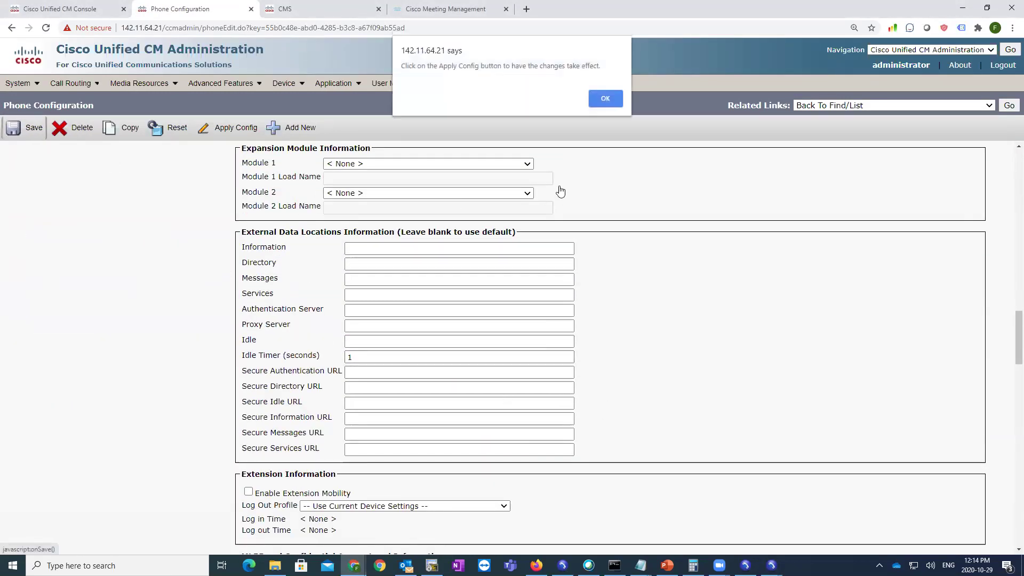
left_click(605, 99)
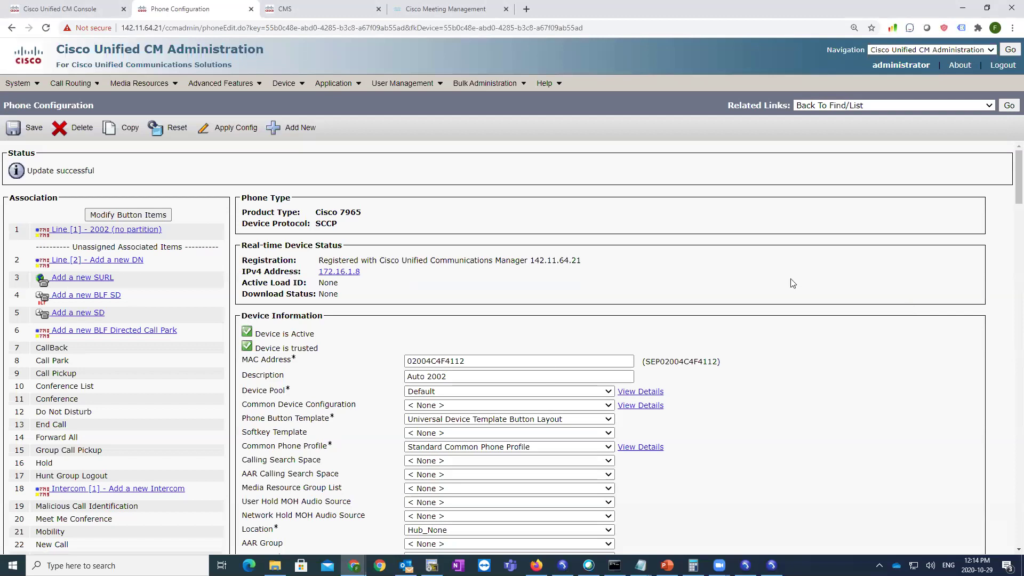
- Reset phone SEP02004C4F4112 so it applies the saved configuration
left_click(170, 129)
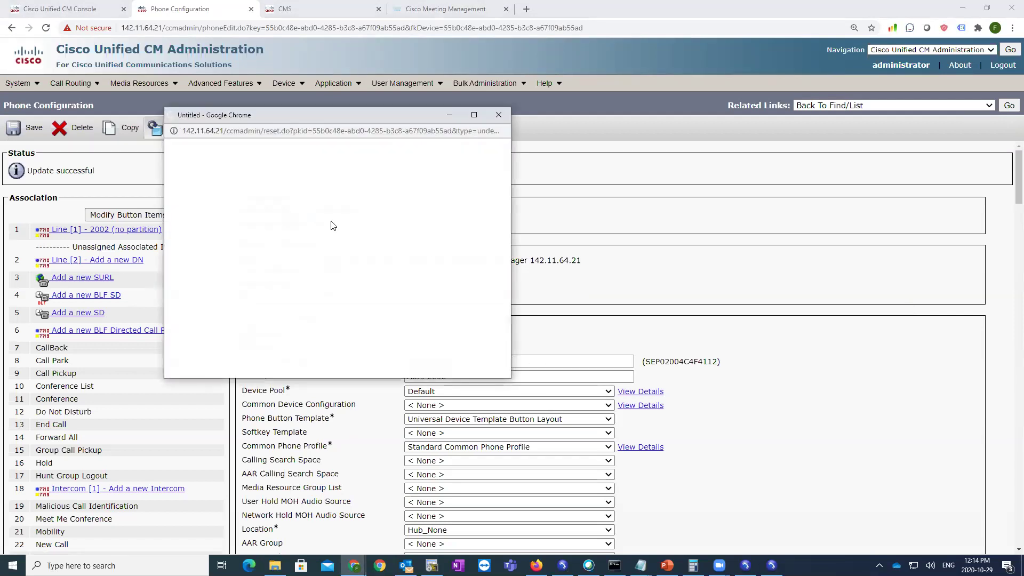
left_click(188, 170)
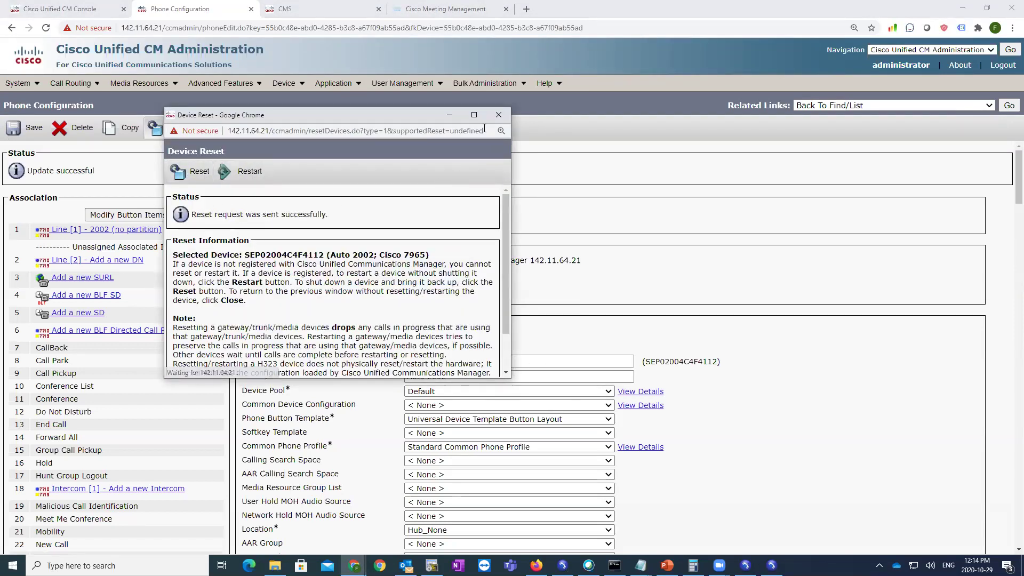
left_click(498, 114)
scroll(767, 493, "down", 1)
scroll(767, 493, "down", 3)
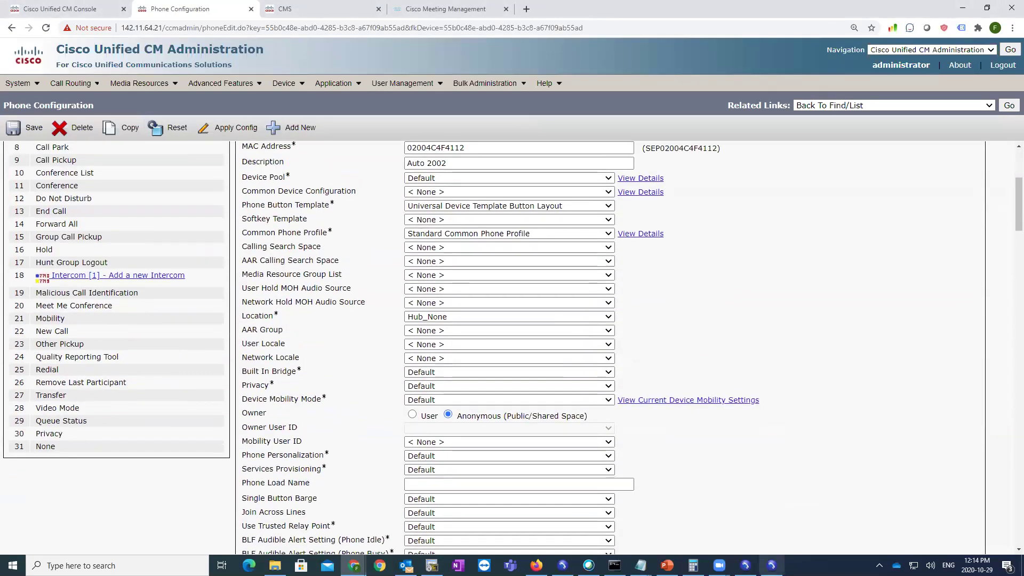
- Launch a second softphone instance, skip registration, and move it aside to return to CUCM
left_click(772, 565)
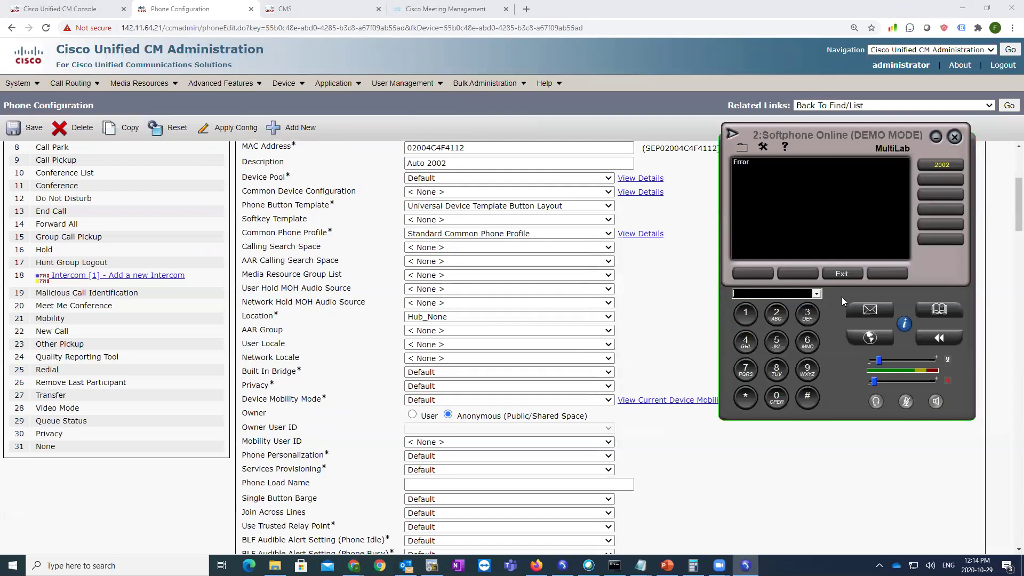
left_click(842, 274)
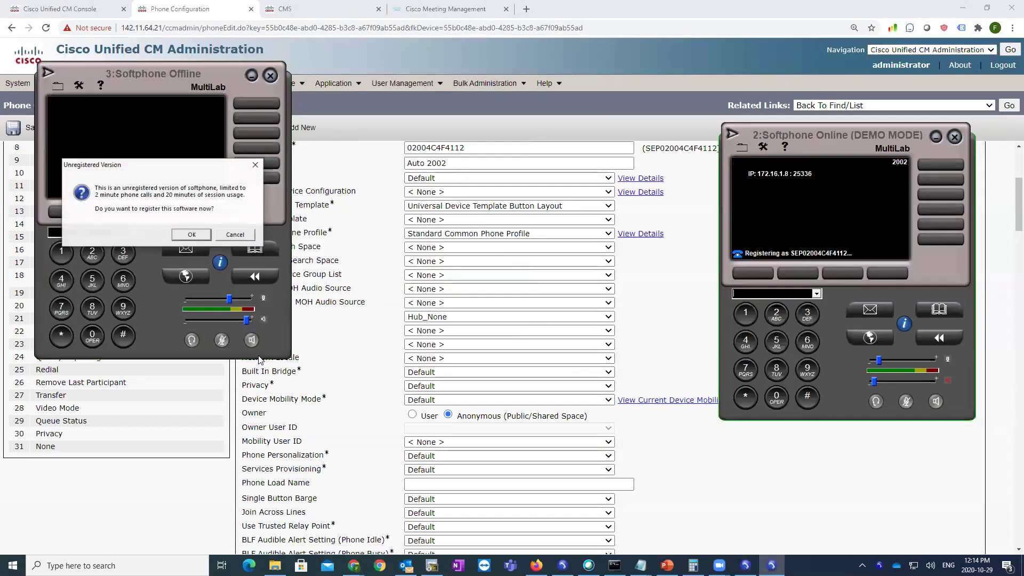
left_click(234, 234)
left_click_drag(127, 84, 525, 121)
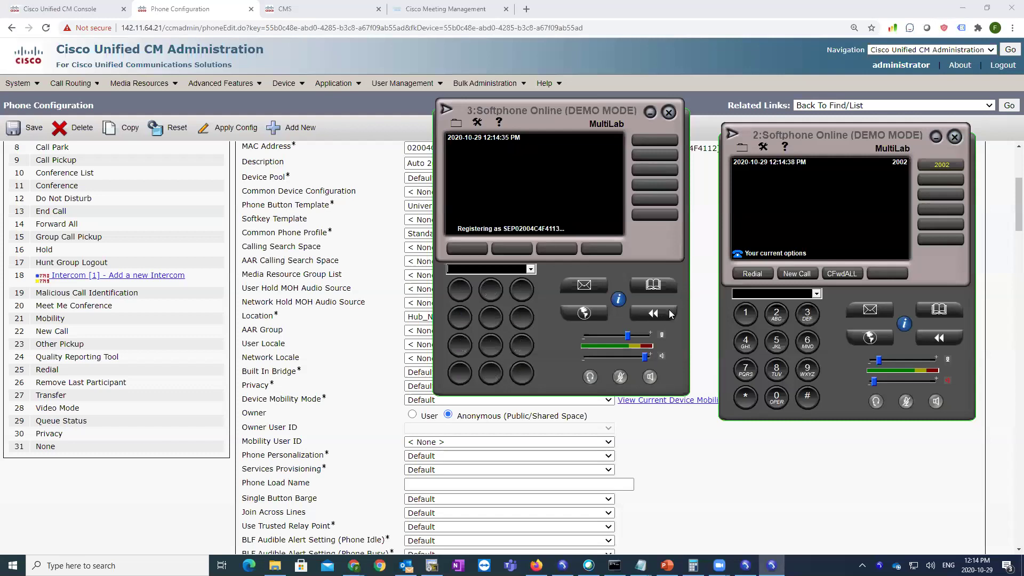
left_click(291, 245)
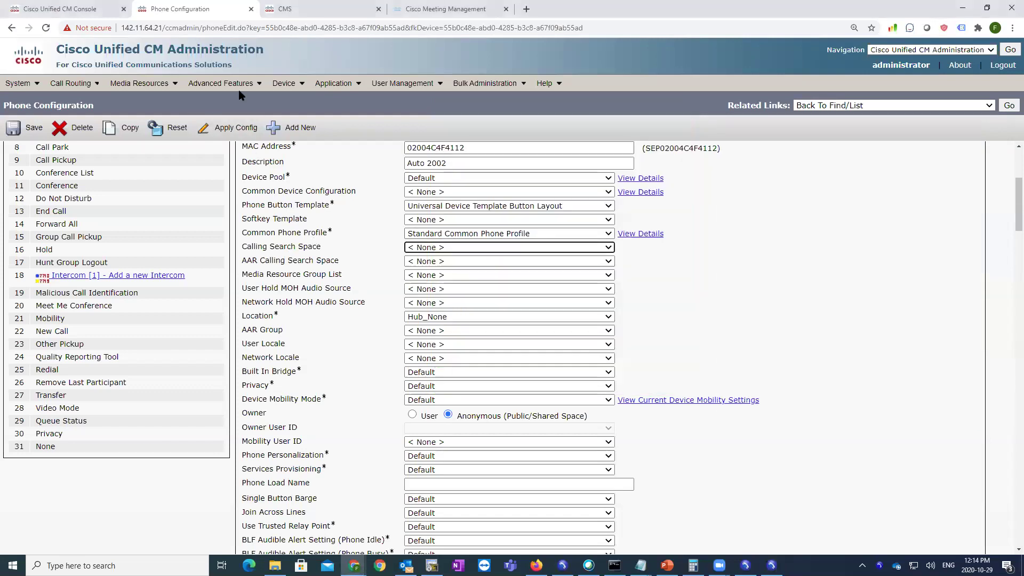
- List conference bridges, confirm CFB_2 is registered with 142.11.64.21, then switch to SecureCRT
mouse_move(167, 87)
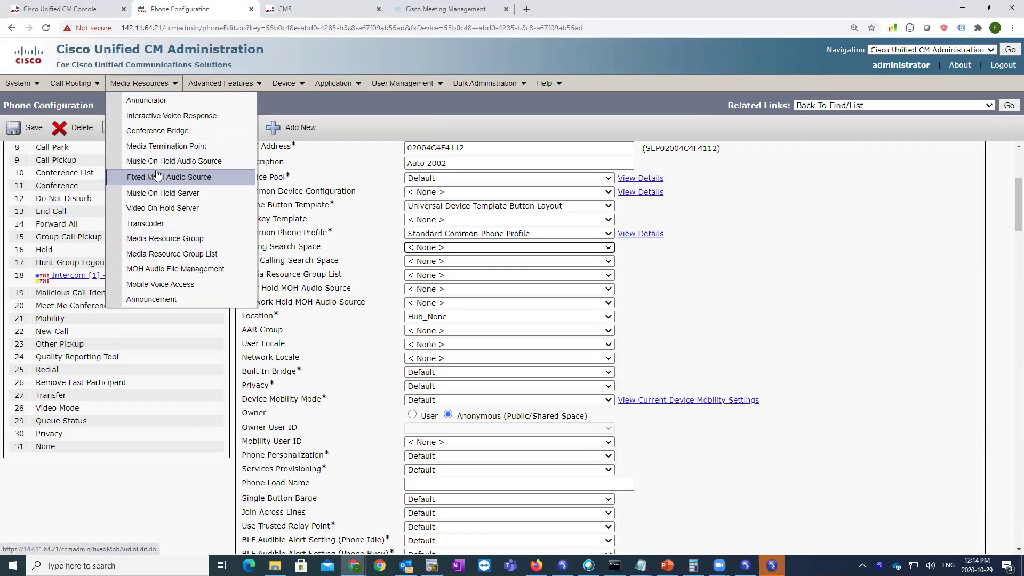
left_click(176, 132)
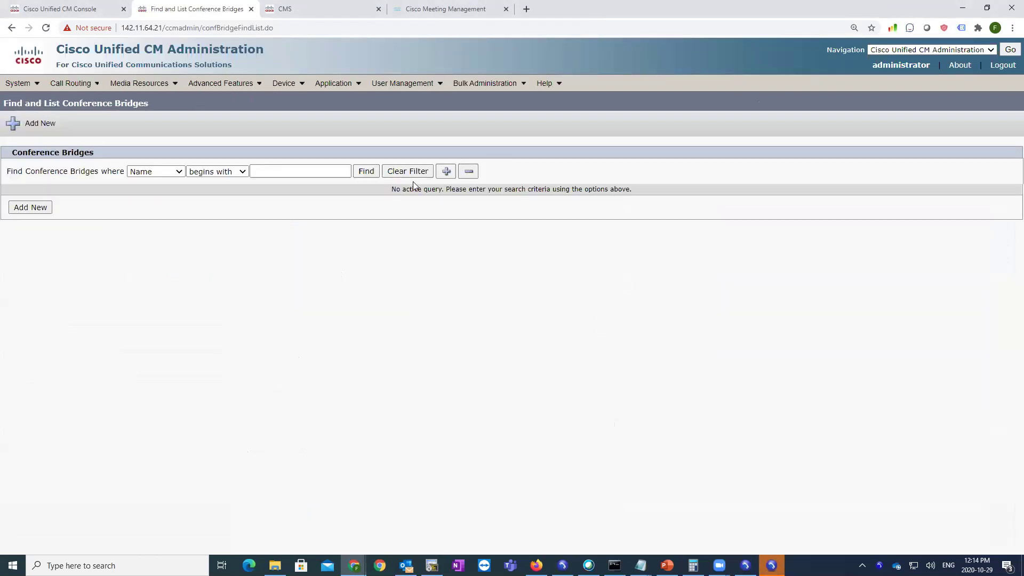
left_click(373, 181)
double_click(55, 258)
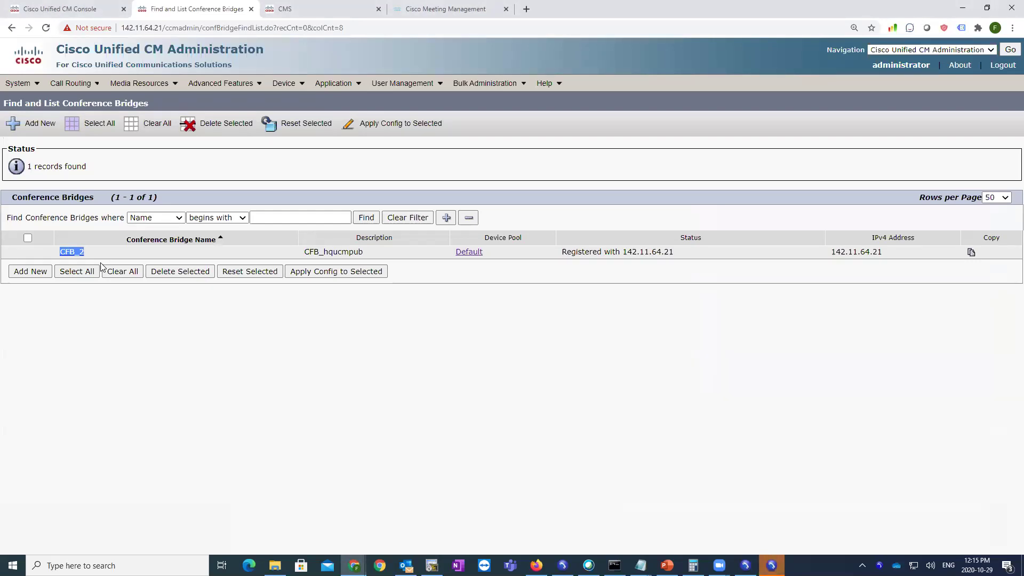
left_click_drag(697, 237, 637, 250)
left_click(661, 277)
left_click(169, 84)
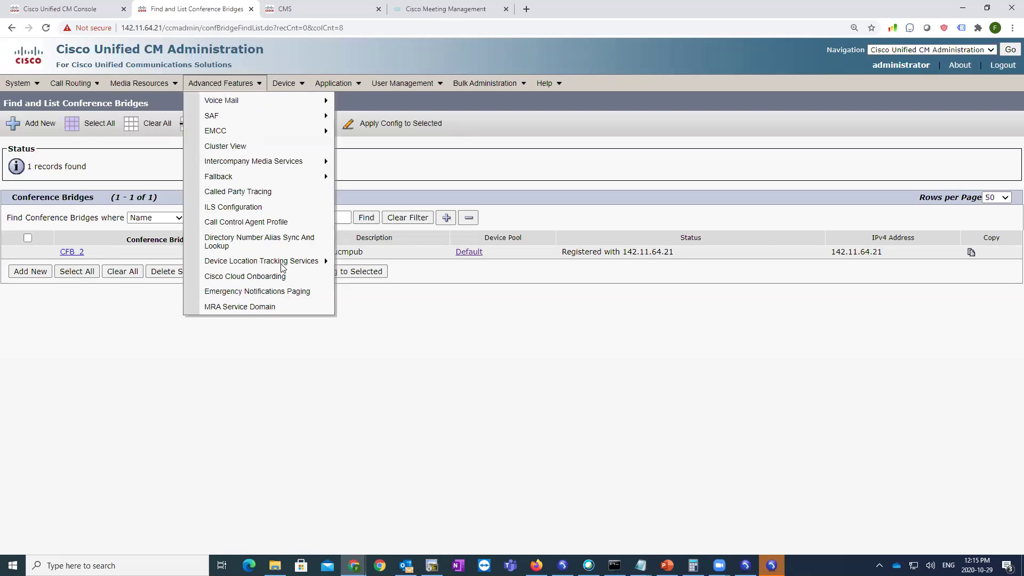
key("alt+Tab")
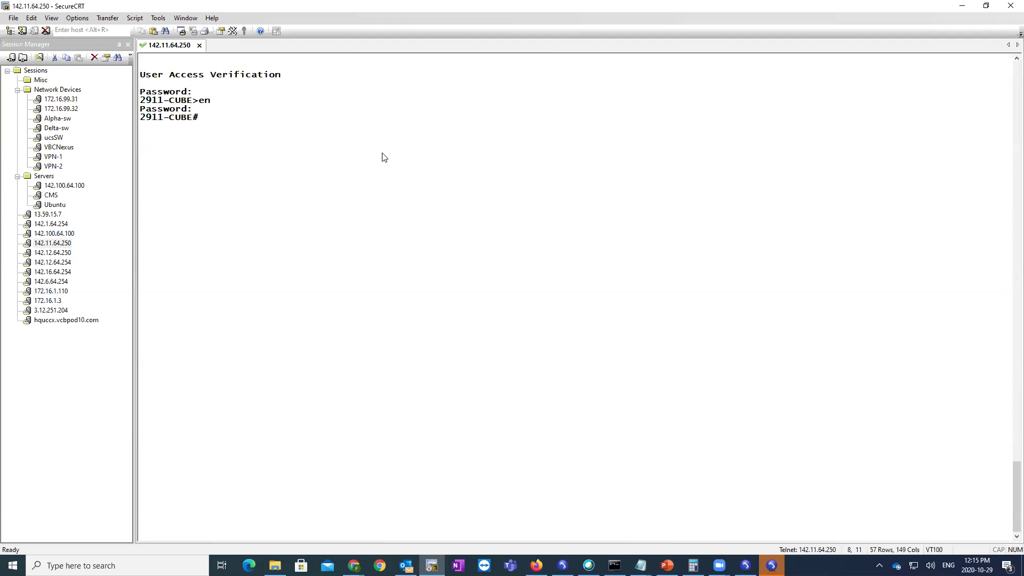
- Run show inventory to locate the PVDM3-64 DSP module, then run show run
type("show ivent")
key("Tab")
key("BackSpace")
key("BackSpace")
key("BackSpace")
key("BackSpace")
type("nve")
key("Tab")
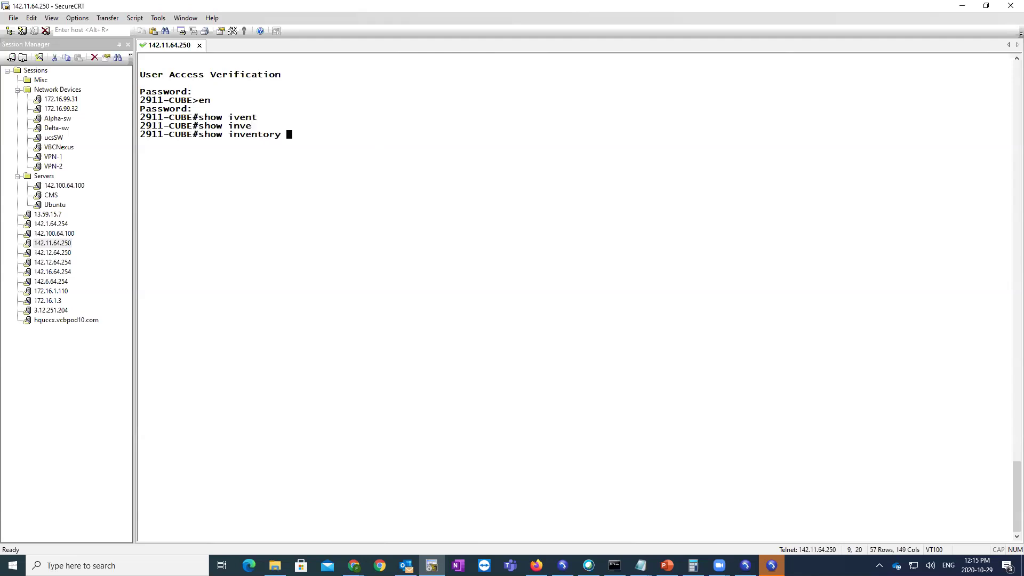
key("Return")
mouse_move(180, 250)
left_mouse_down()
mouse_move(275, 255)
mouse_move(173, 256)
left_mouse_up()
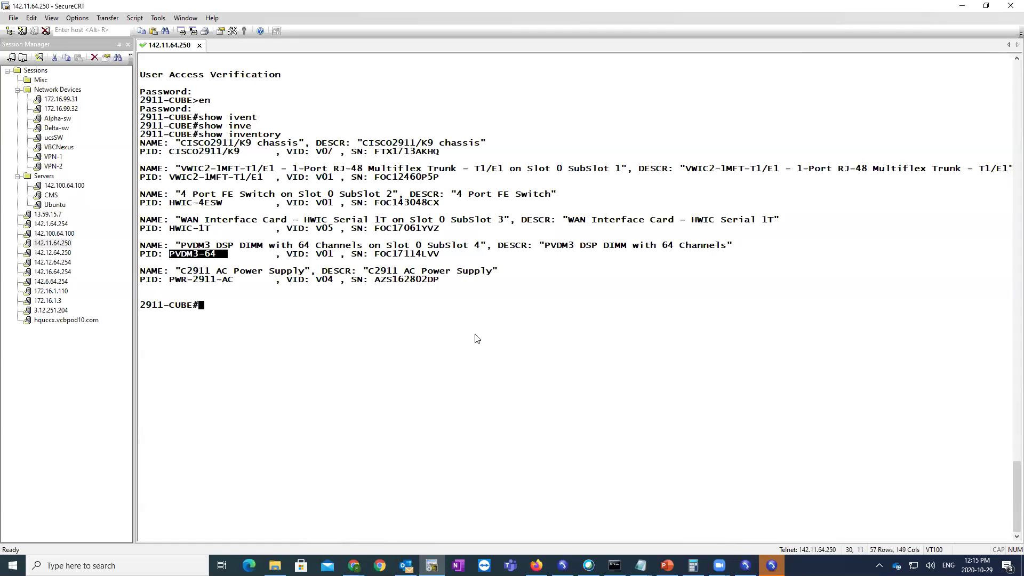
left_click_drag(219, 255, 169, 255)
left_click_drag(269, 256, 196, 246)
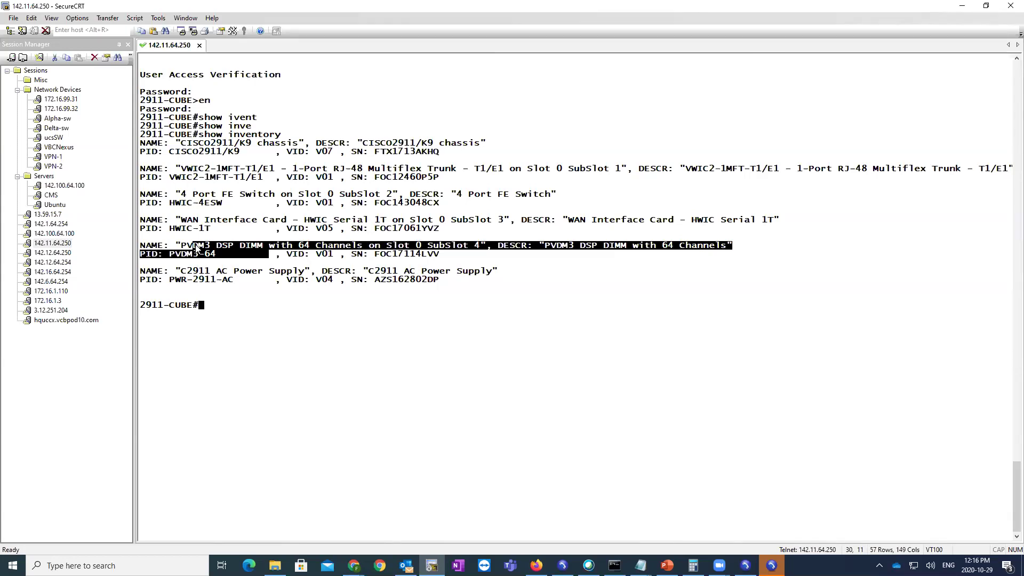
type("show run")
key("Return")
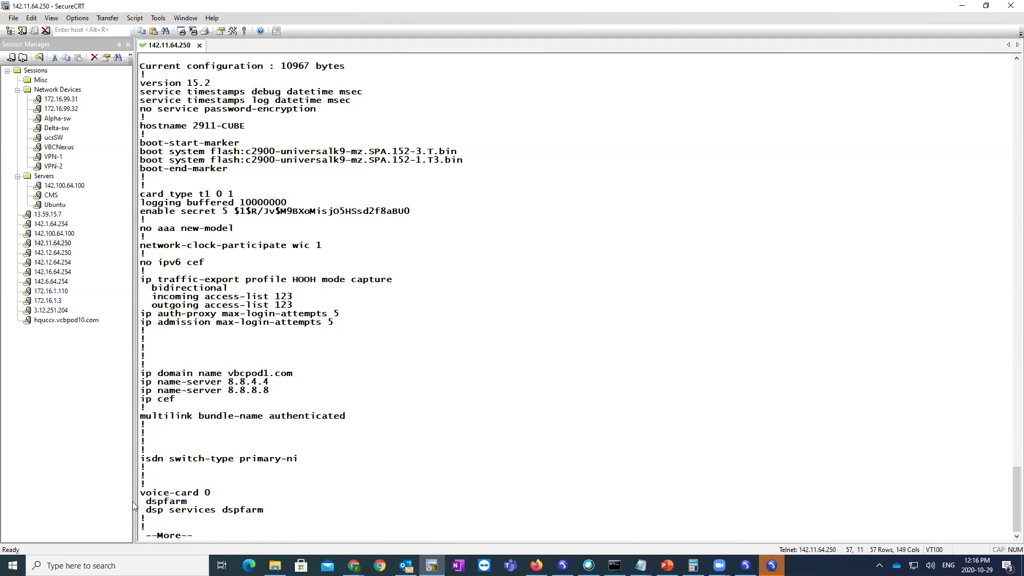
- Inspect the voice-card 0 dspfarm lines and page on toward the SCCP section
left_click_drag(140, 493, 212, 493)
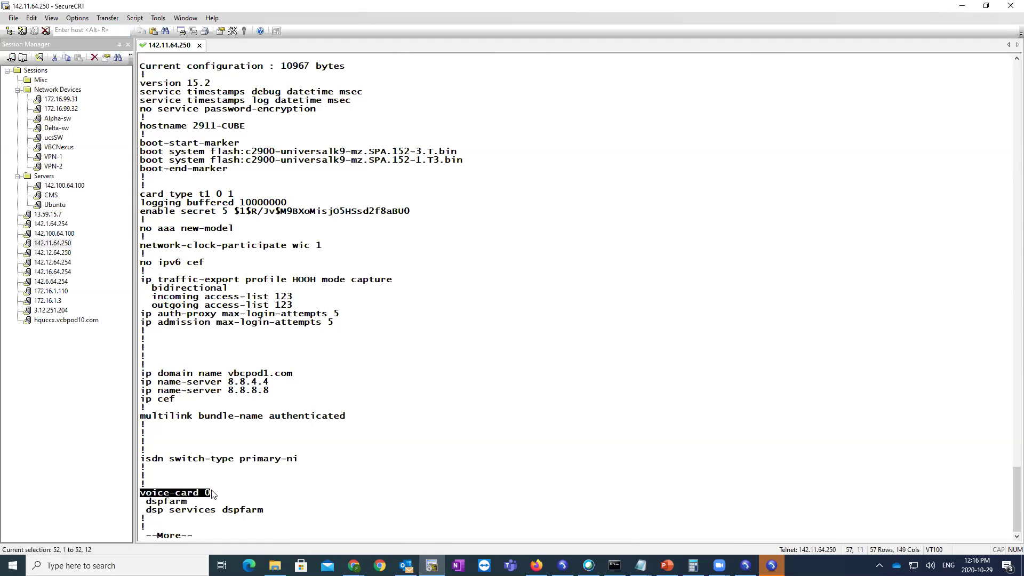
left_click_drag(280, 512, 140, 502)
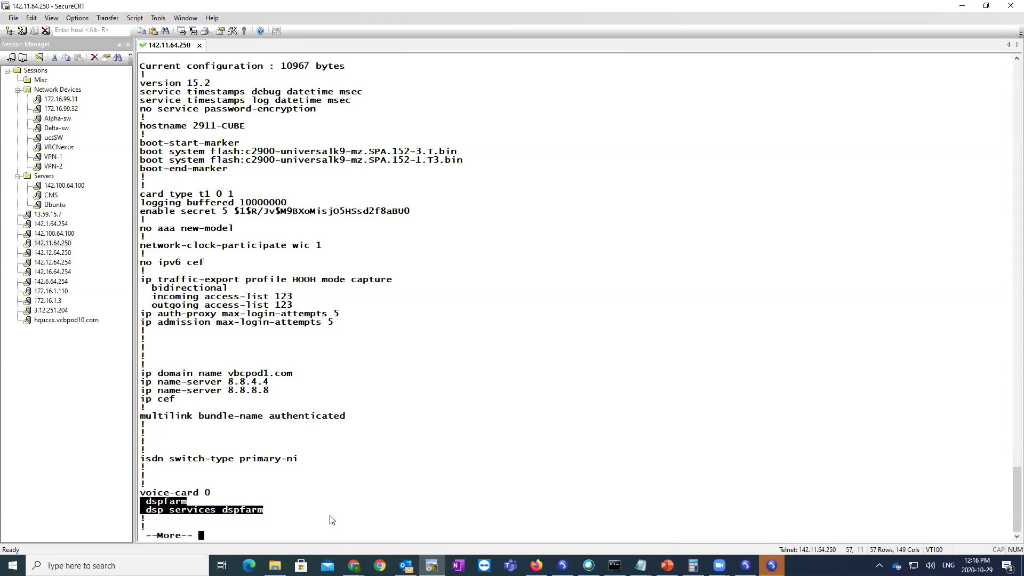
key("space")
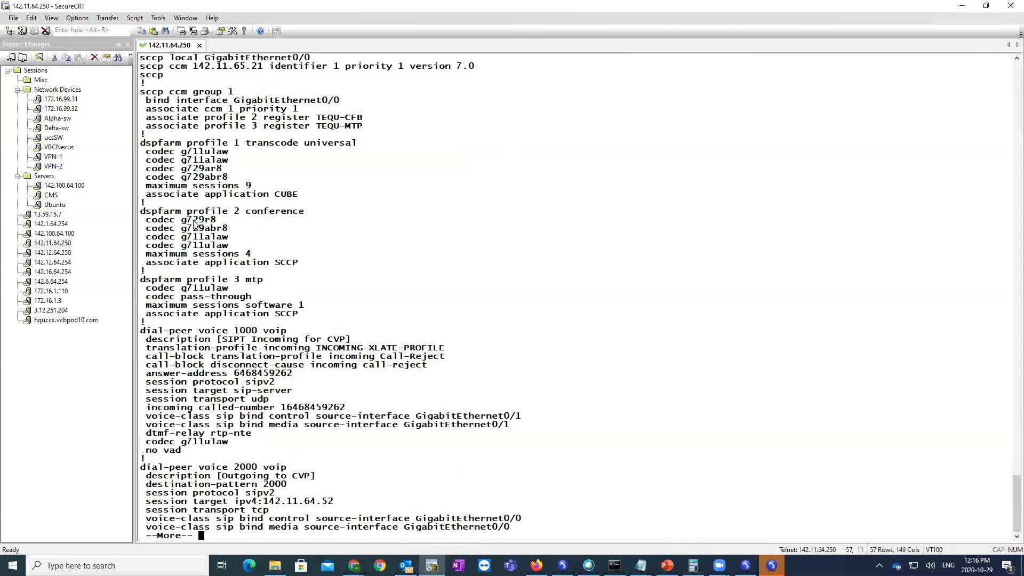
scroll(198, 213, "up", 2)
left_click_drag(140, 109, 315, 110)
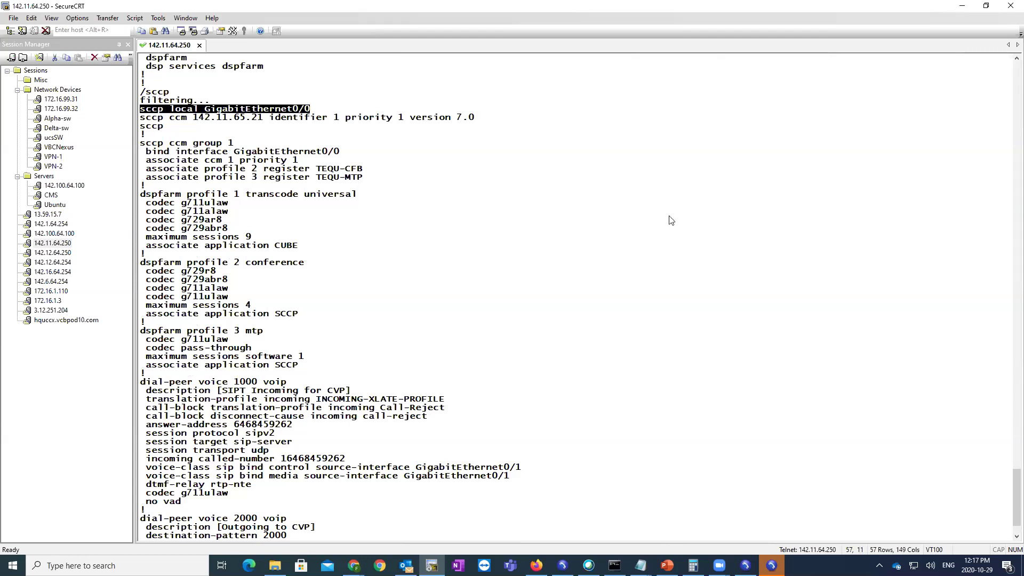
left_click_drag(313, 110, 135, 108)
left_click_drag(305, 152, 140, 152)
left_click_drag(310, 109, 204, 110)
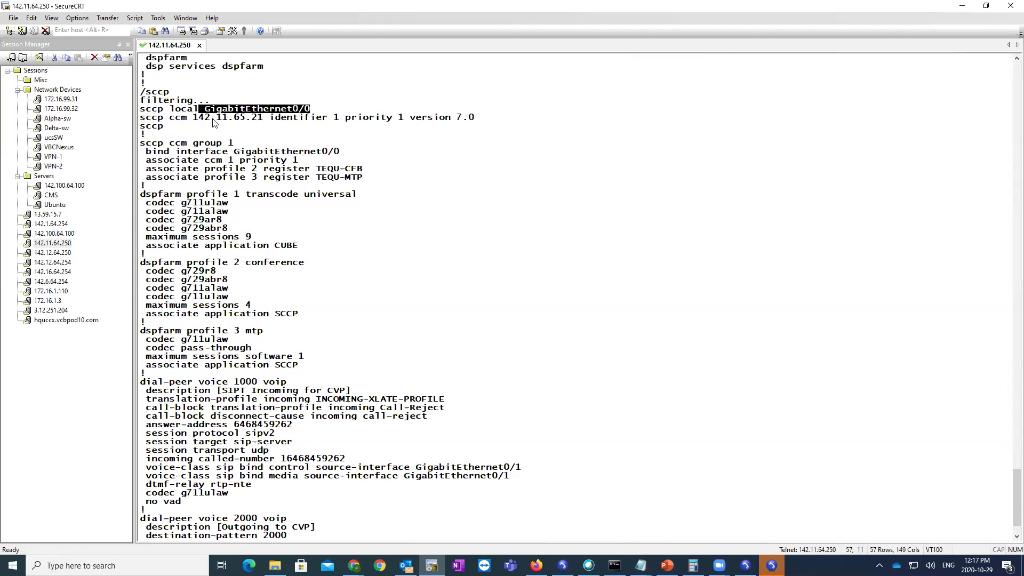
left_click(208, 124)
left_click_drag(143, 122, 204, 121)
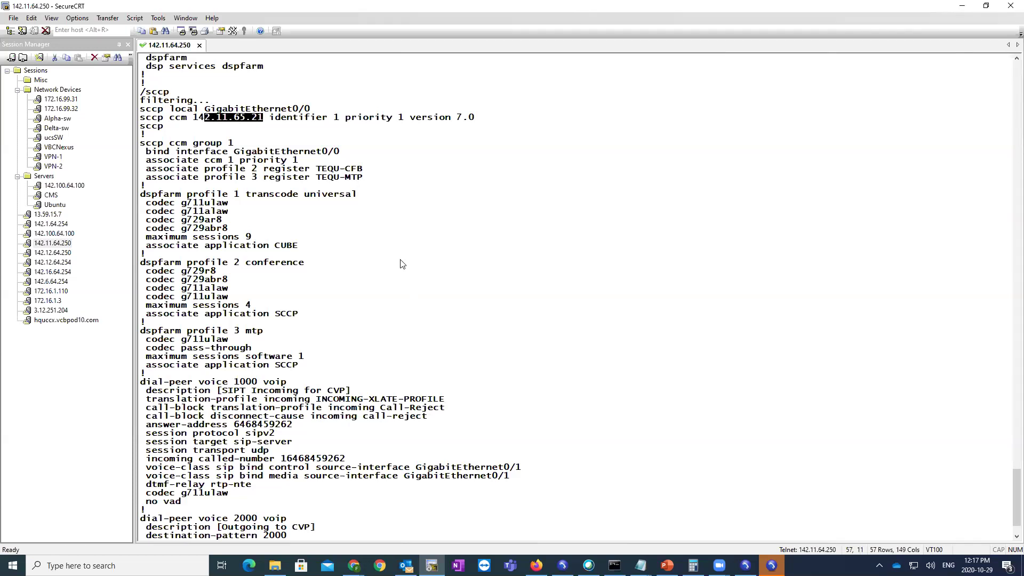
left_click(249, 136)
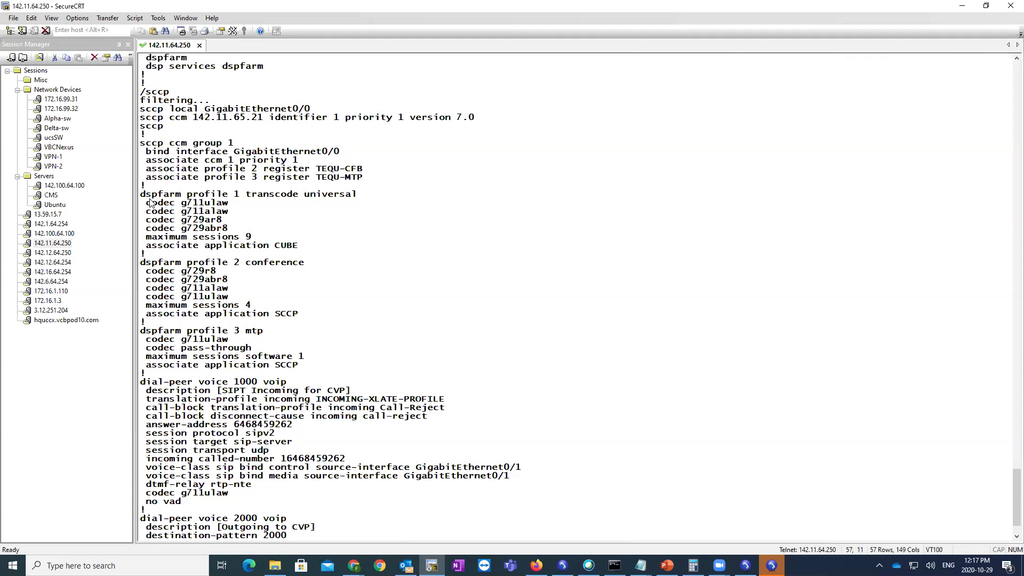
left_click_drag(142, 194, 442, 368)
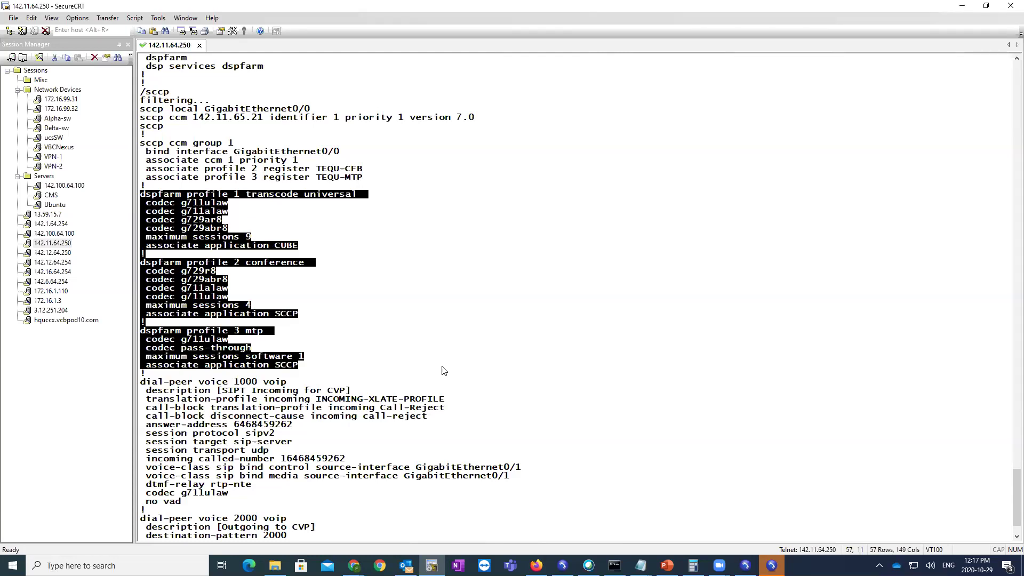
left_click_drag(316, 262, 137, 268)
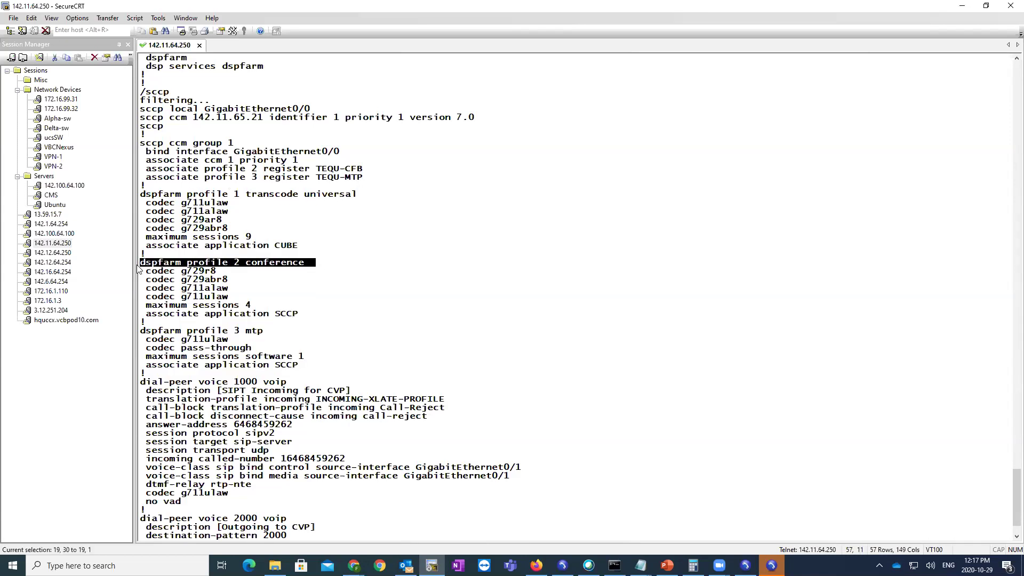
left_click_drag(240, 264, 291, 269)
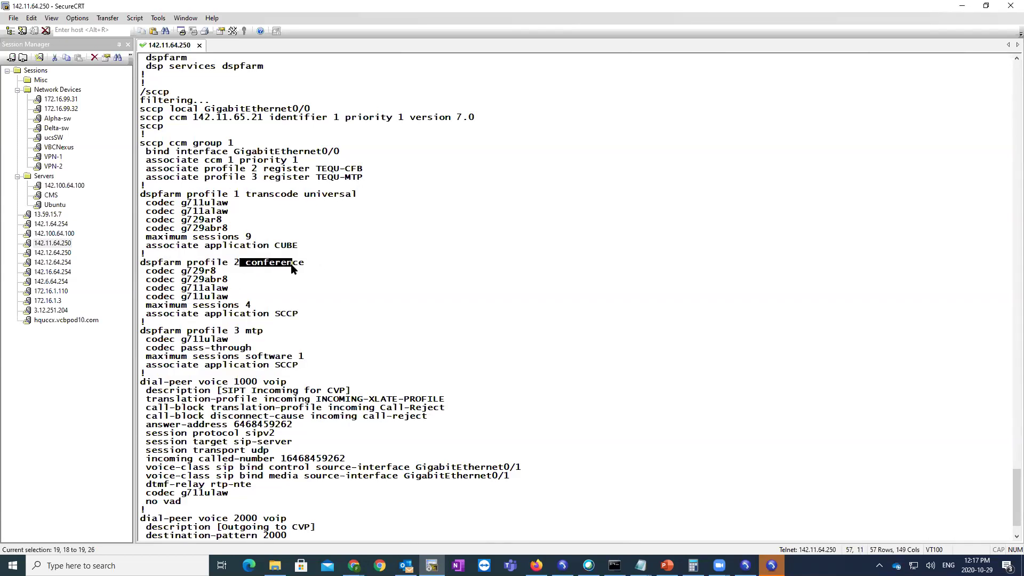
left_click_drag(142, 265, 295, 263)
left_click(299, 262)
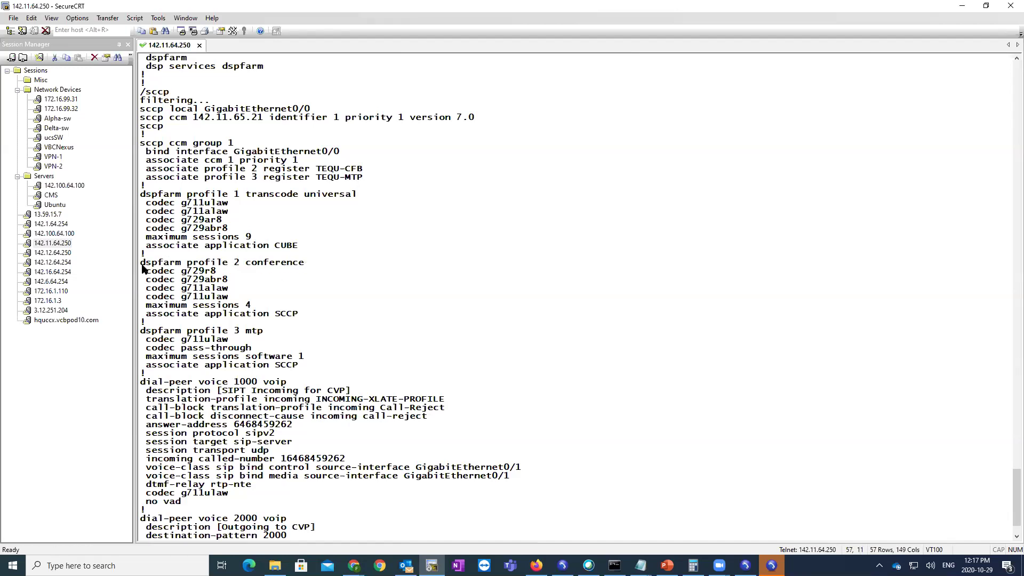
left_click_drag(141, 265, 319, 267)
left_click_drag(140, 269, 245, 300)
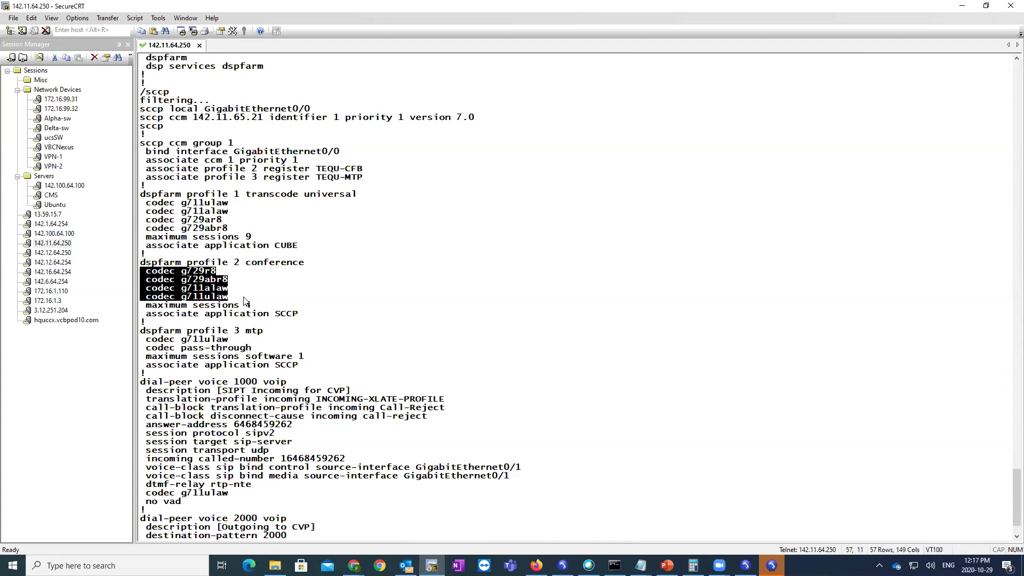
left_click_drag(253, 305, 146, 305)
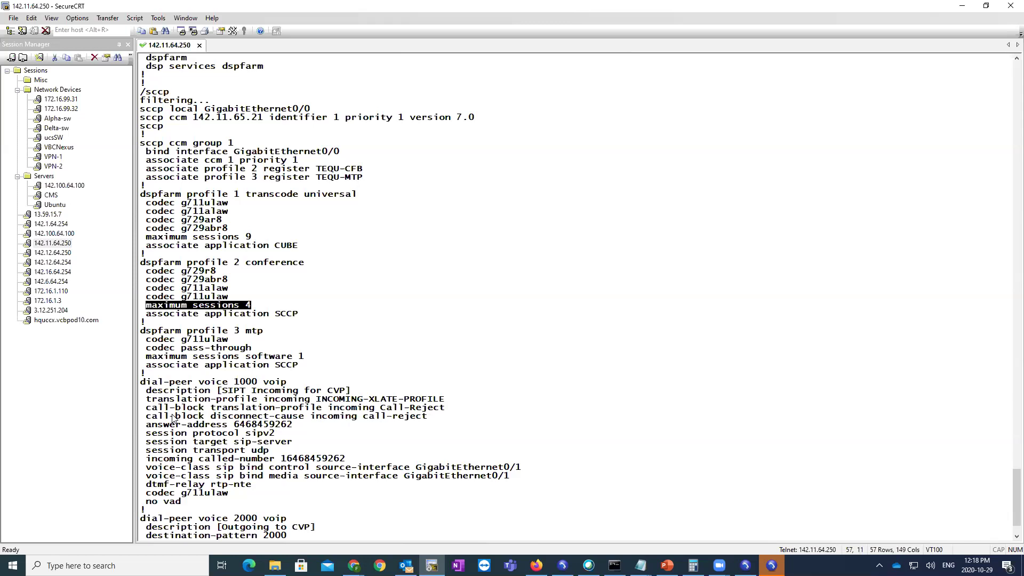
left_click(173, 419)
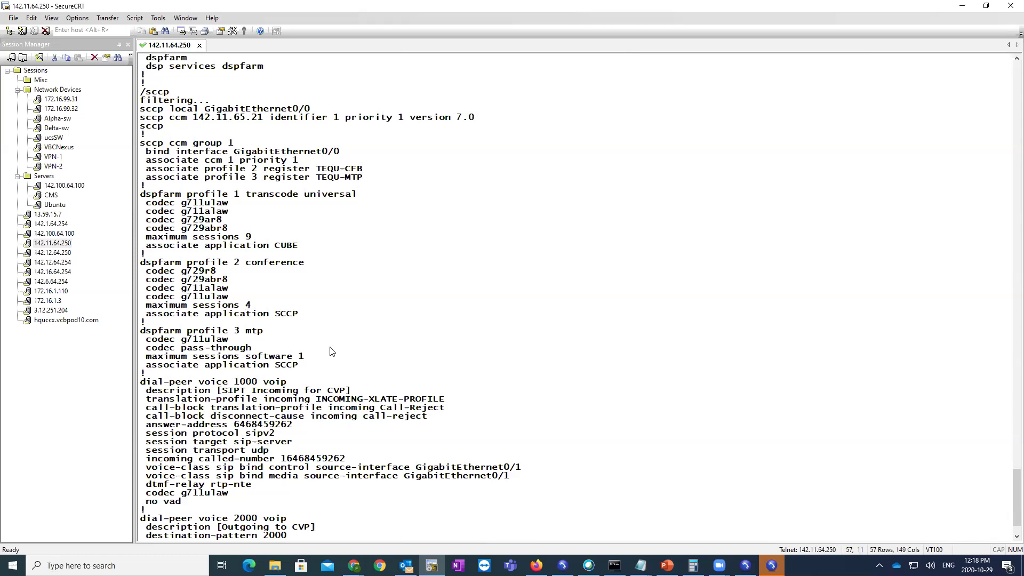
left_click_drag(278, 305, 247, 311)
left_click_drag(308, 315, 142, 262)
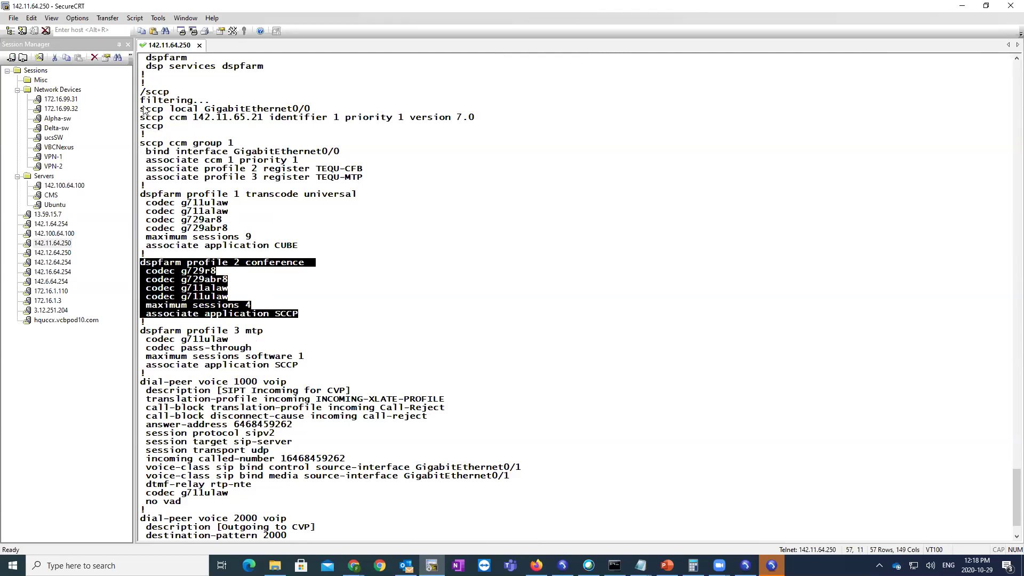
left_click_drag(141, 110, 143, 134)
left_click(371, 243)
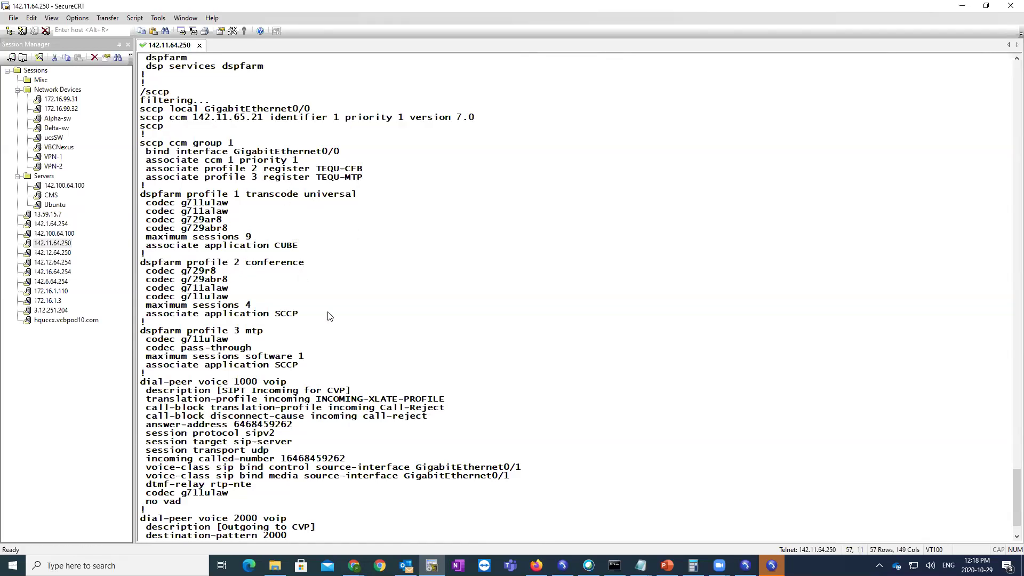
- Enter config t and shut down dspfarm profile 3 mtp, confirming with yes
key("space")
type("config t")
key("Return")
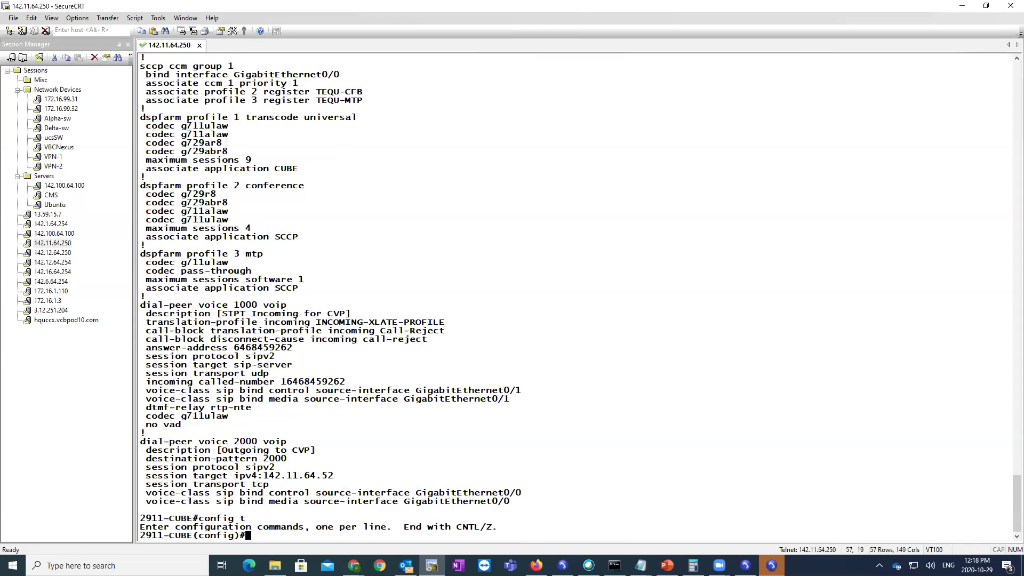
left_click_drag(275, 254, 140, 254)
left_click(269, 253)
left_click_drag(268, 249, 169, 255)
left_click(271, 259)
left_click_drag(272, 255, 135, 256)
right_click(136, 260)
key("Return")
type("shut")
key("Return")
type("yes")
key("Return")
key("Return")
type("exit")
key("Return")
- Shut down dspfarm profile 2 conference, confirming with yes
key("Up")
key("Up")
key("Up")
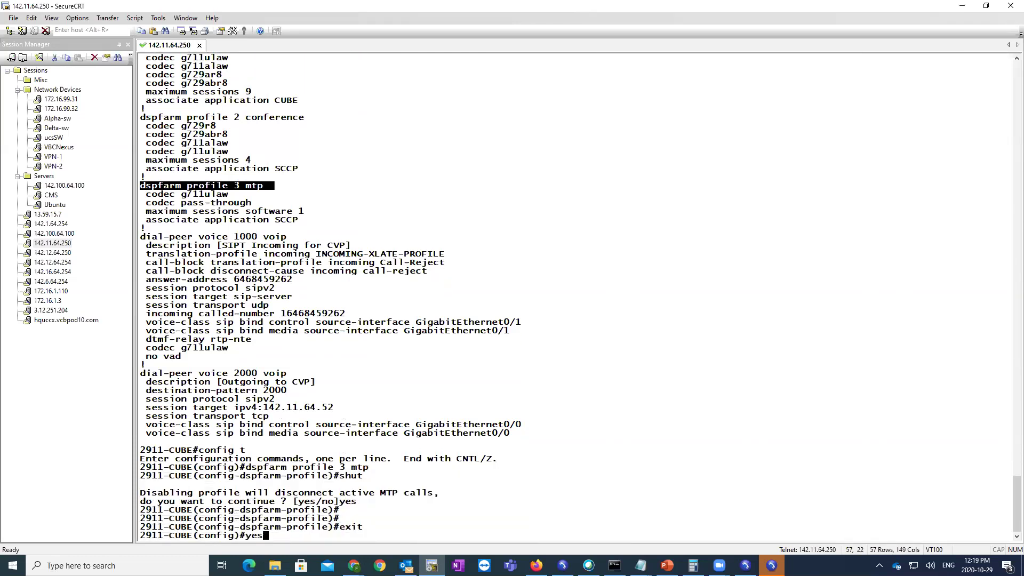
key("BackSpace")
key("BackSpace")
key("BackSpace")
key("BackSpace")
key("BackSpace")
type("2")
key("Return")
key("Return")
type("shut")
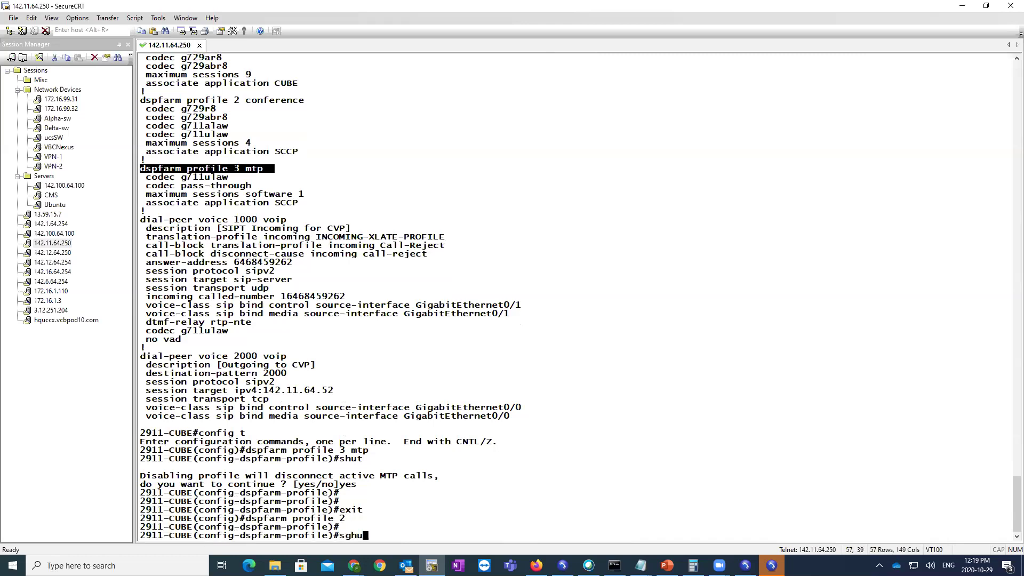
key("Return")
type("yes")
key("Return")
key("Return")
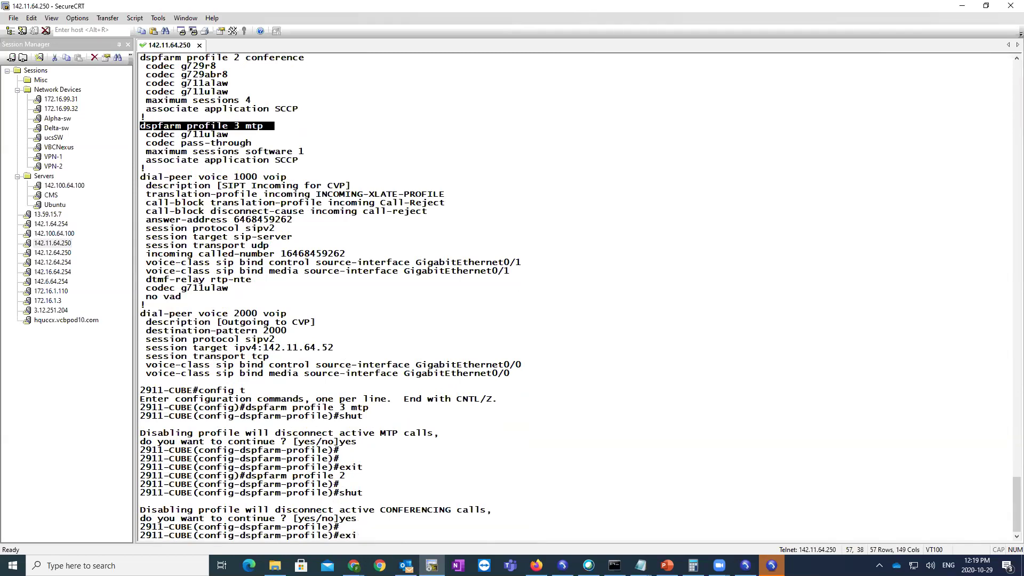
type("exit")
key("Return")
key("Return")
key("Return")
- Shut down dspfarm profile 1 transcode, confirming with yes
type("dspfarm profile ")
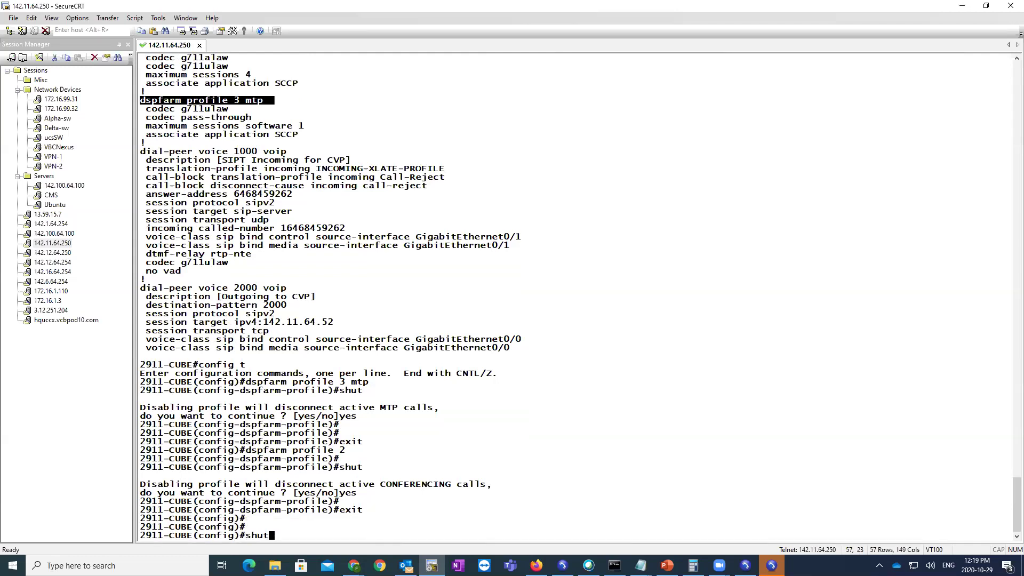
type("1")
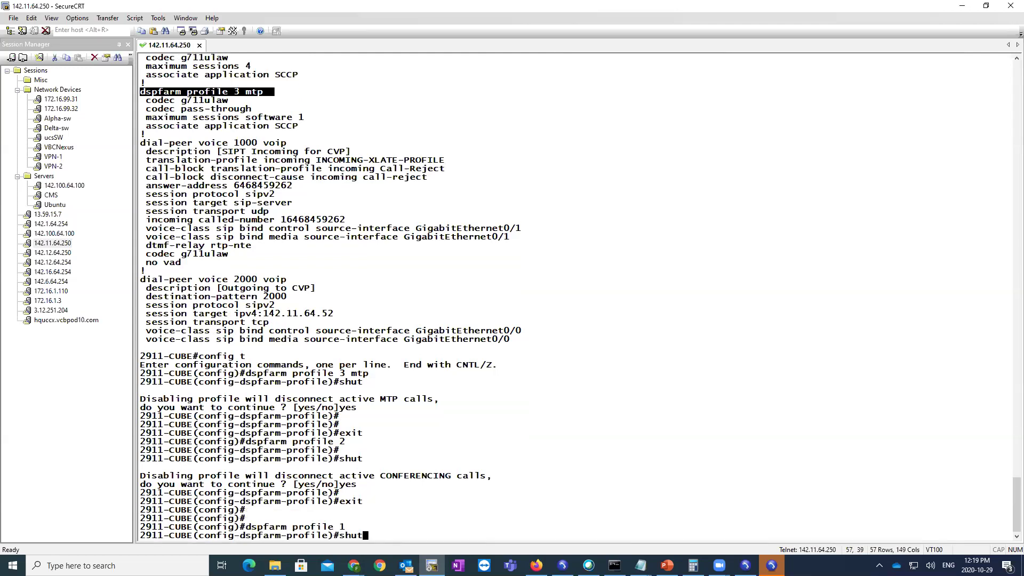
key("Return")
type("shut")
key("Return")
type("yes")
key("Return")
type("exit")
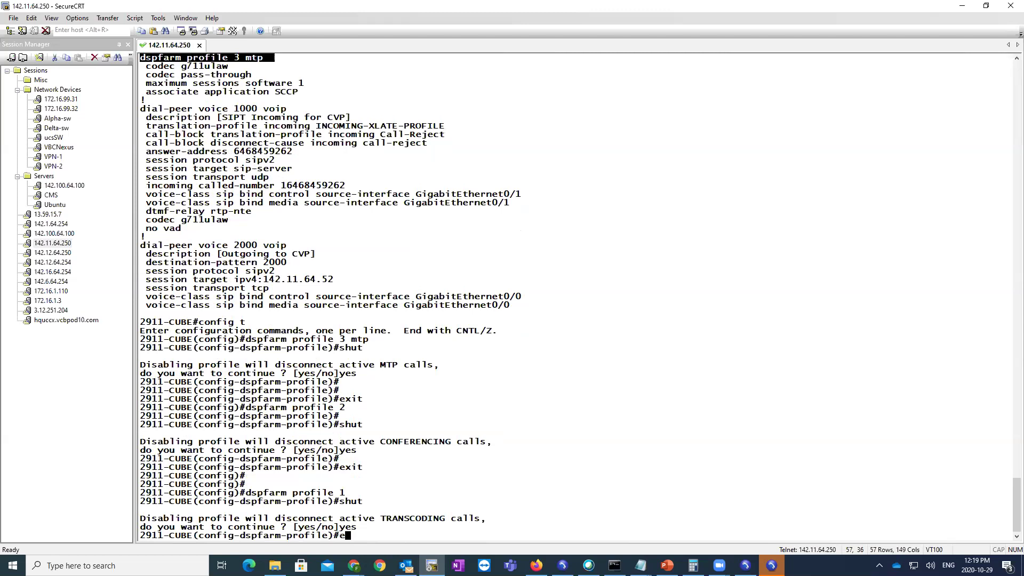
key("Return")
key("Return")
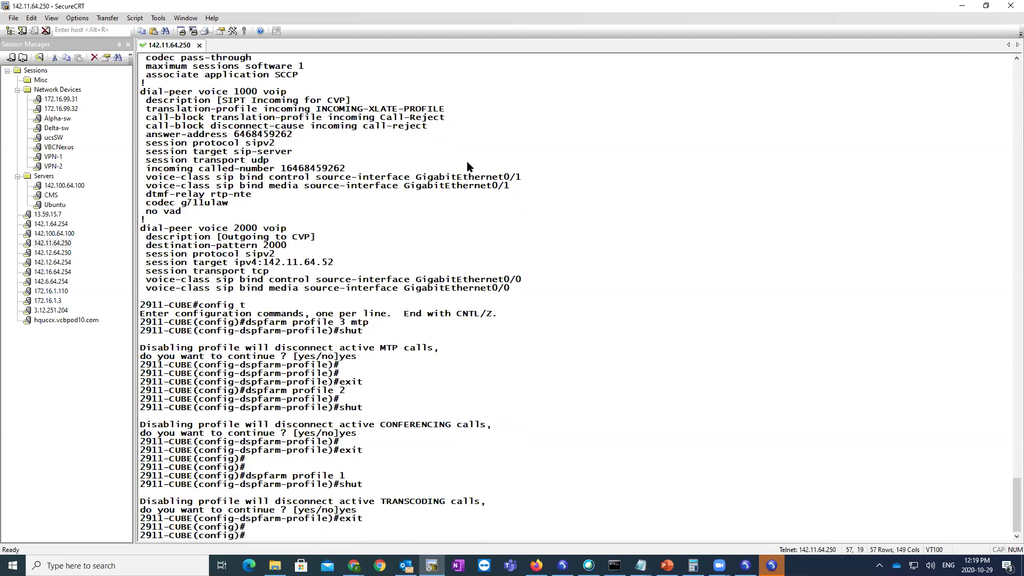
- Review the existing sccp ccm server line, then clear the terminal screen and scrollback
scroll(358, 254, "up", 15)
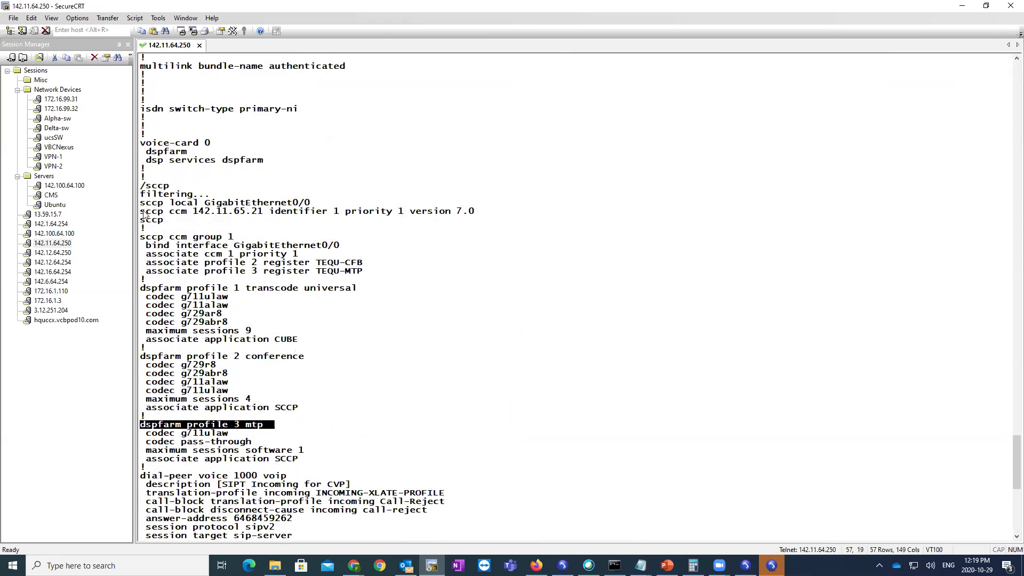
left_click_drag(140, 211, 531, 217)
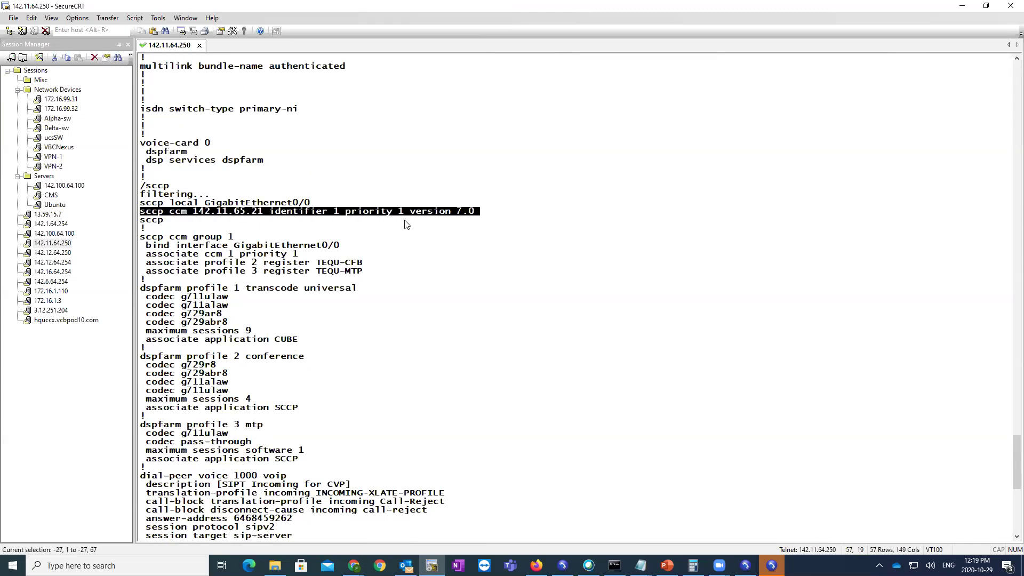
left_click(241, 213)
left_click_drag(239, 215, 238, 215)
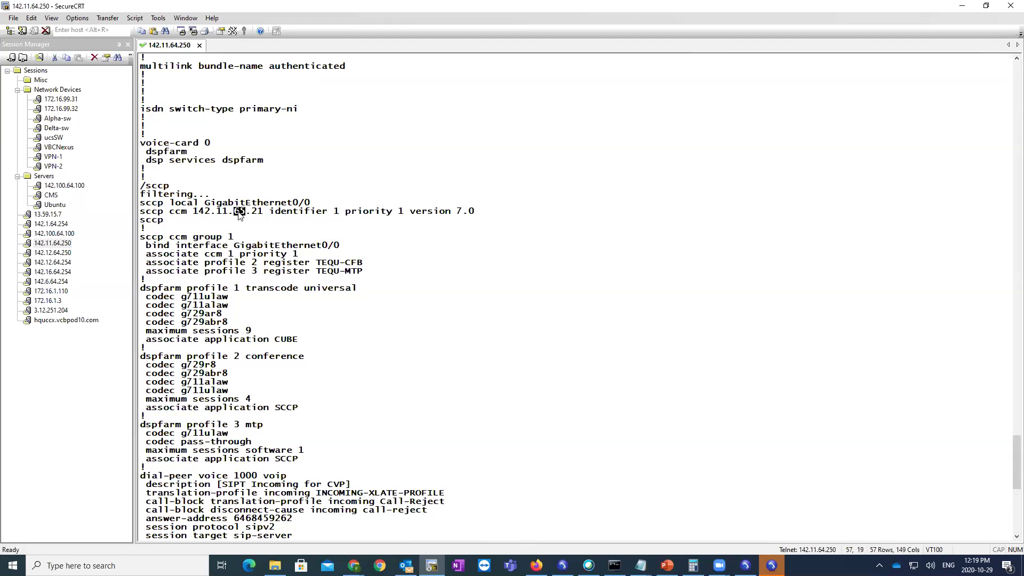
key("BackSpace")
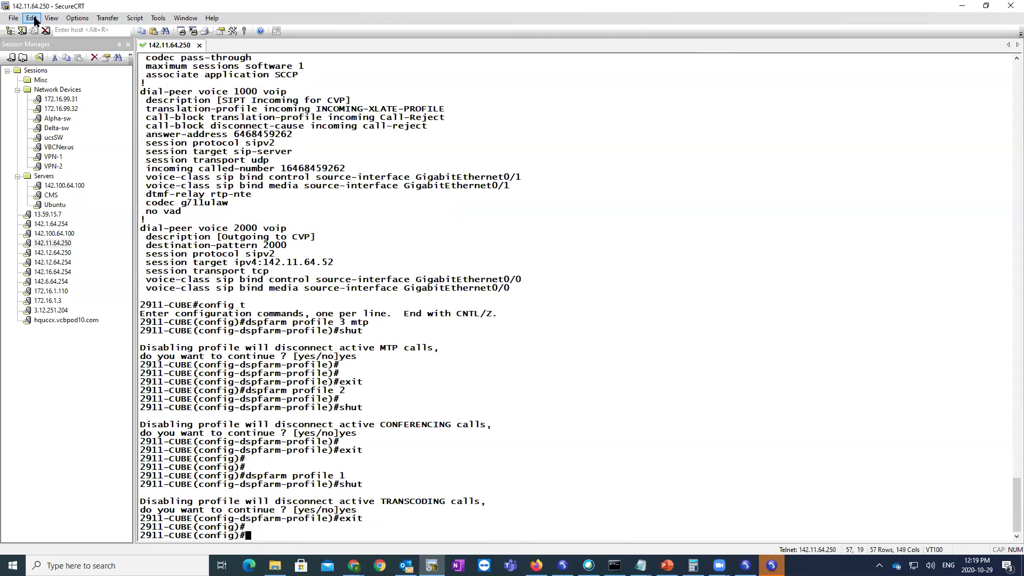
left_click(51, 18)
mouse_move(31, 18)
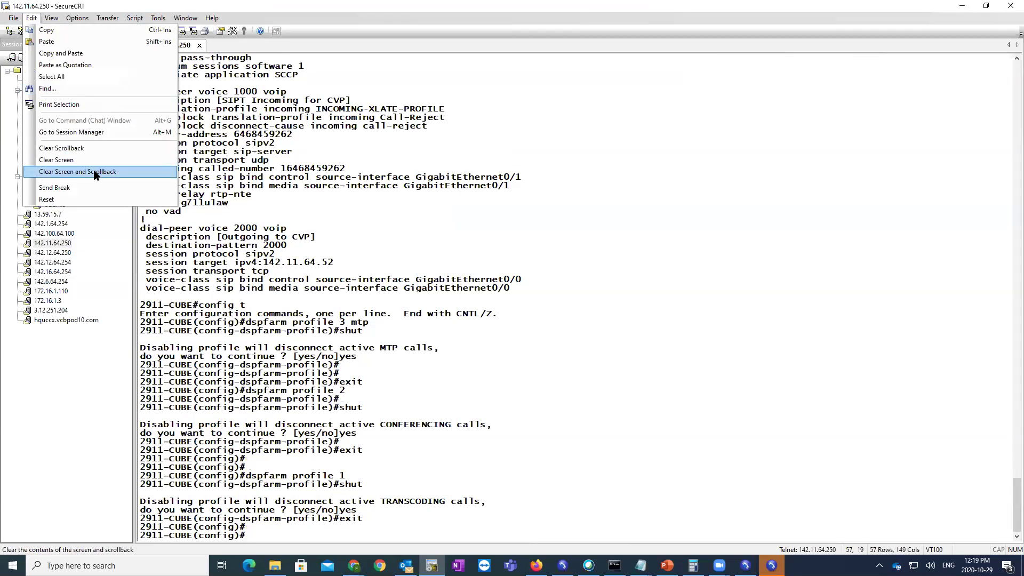
left_click(96, 171)
- Add 'sccp ccm 142.11.64.21 identifier 2 priority 2 version 7.0' to the router
key("Return")
type("sccp ccm")
key("Tab")
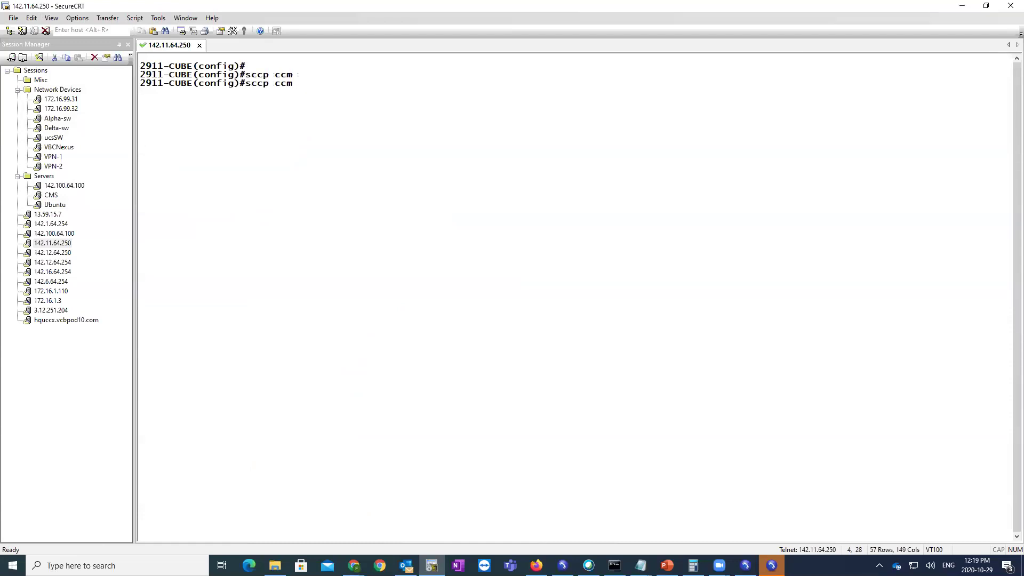
type("142.11.64.21 id")
key("Tab")
type("2 priority 1")
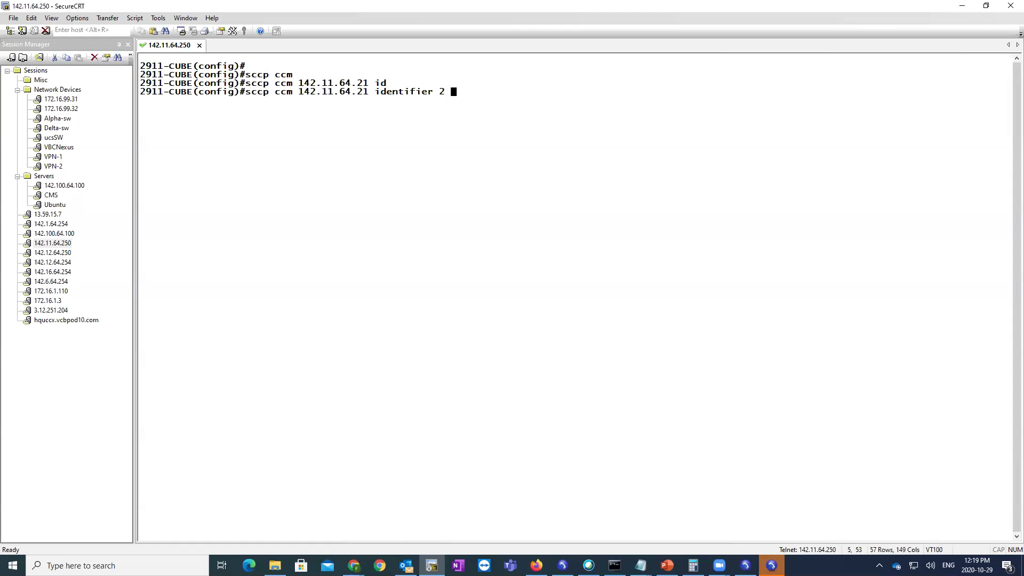
key("Tab")
type("1")
key("BackSpace")
type("2 ?")
type("version 7.")
key("Tab")
type("?7.0+")
key("Tab")
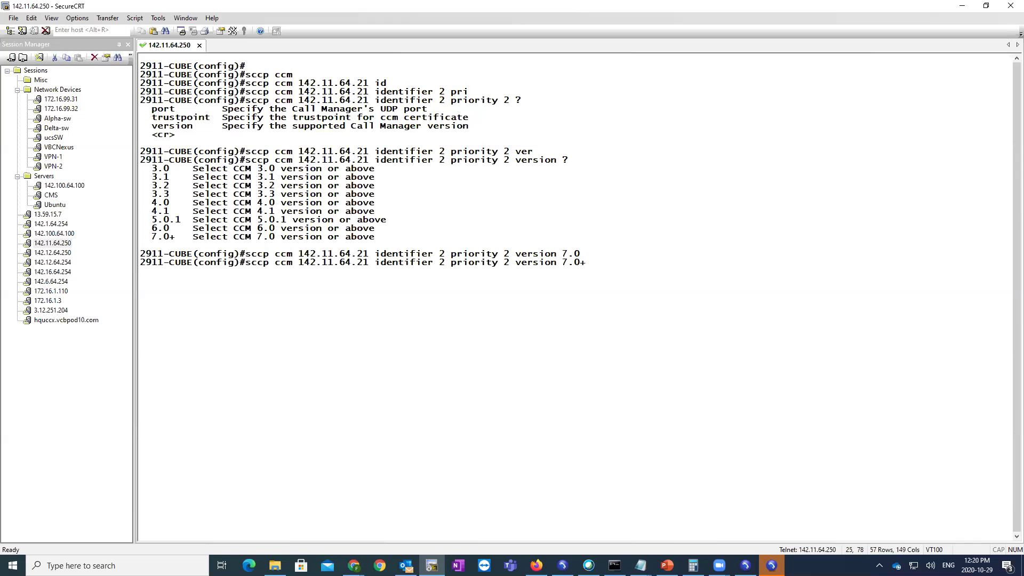
key("Return")
- Leave configuration mode and display the running configuration with show run
type("end")
key("Return")
type("shwo run")
key("Return")
type("show run")
key("Return")
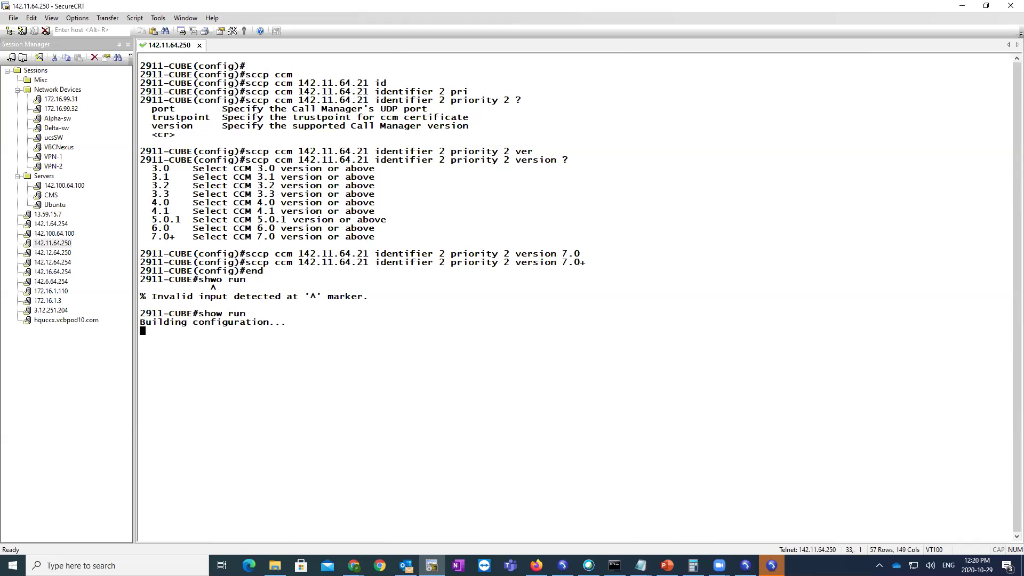
key("space")
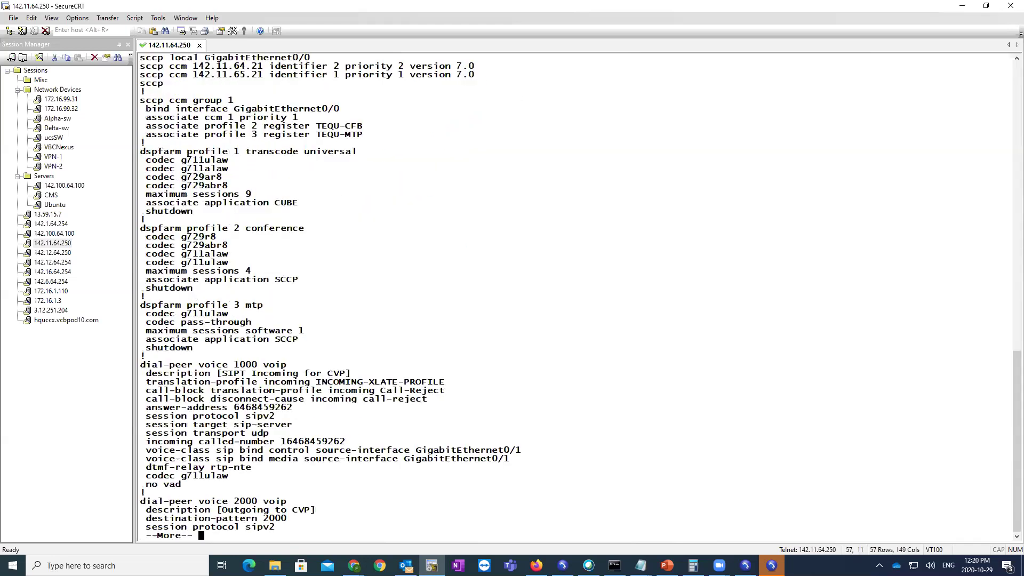
- Compare new server 142.11.64.21 (identifier 2) with 142.11.65.21 (identifier 1) and the group 1 associations
left_click_drag(480, 74, 141, 212)
left_click(240, 237)
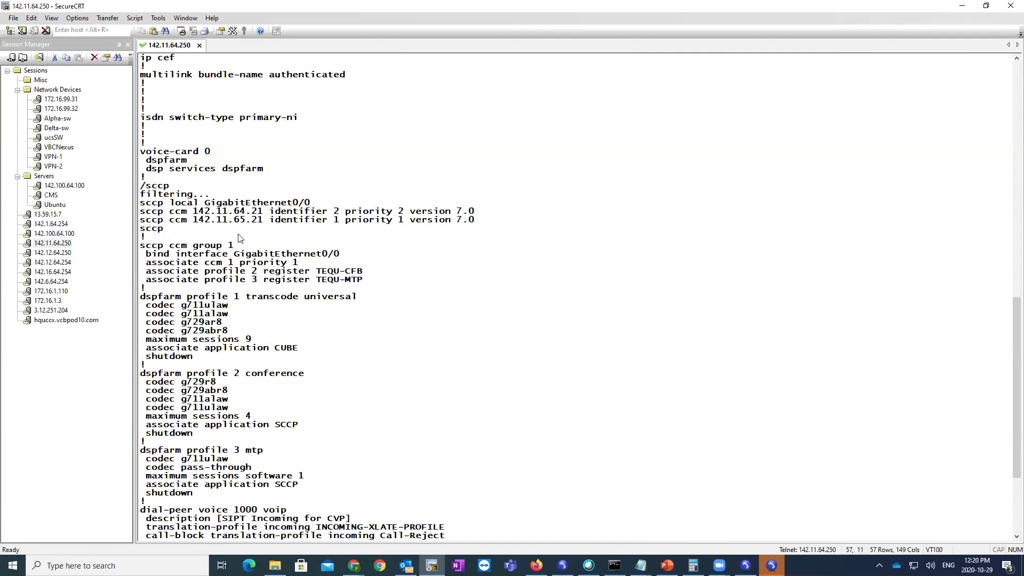
double_click(248, 214)
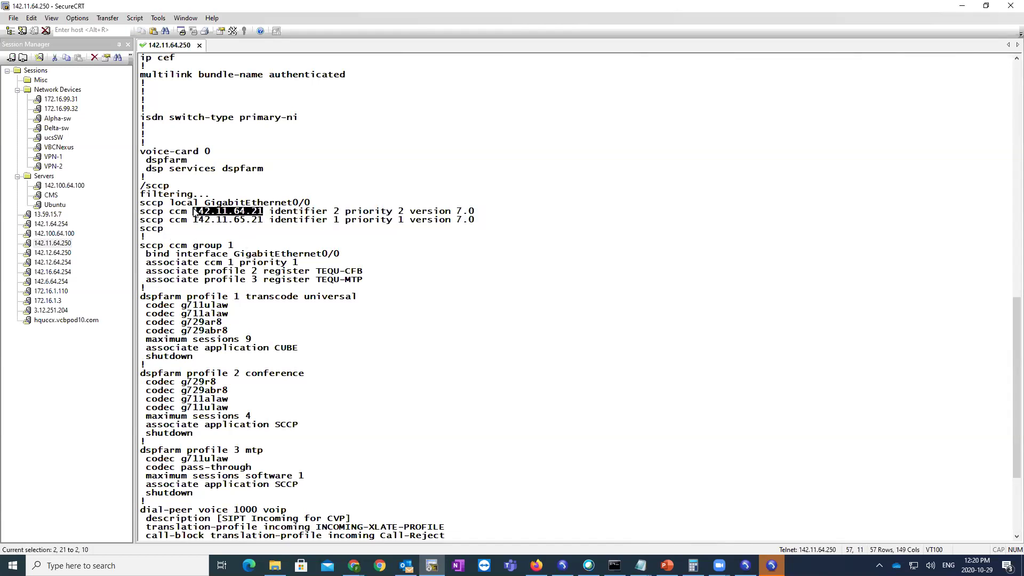
left_click_drag(334, 212, 337, 214)
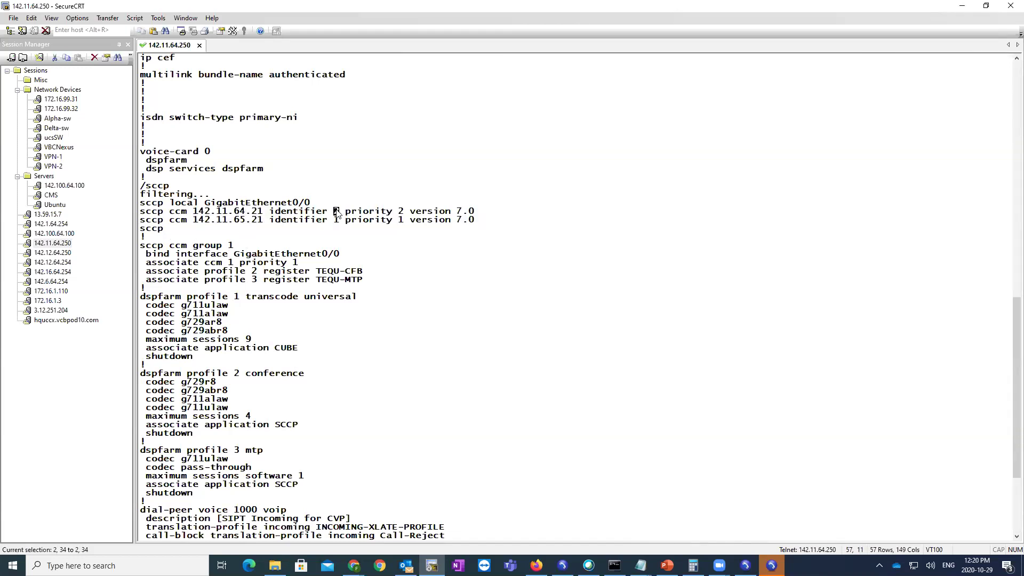
left_click_drag(263, 221, 192, 221)
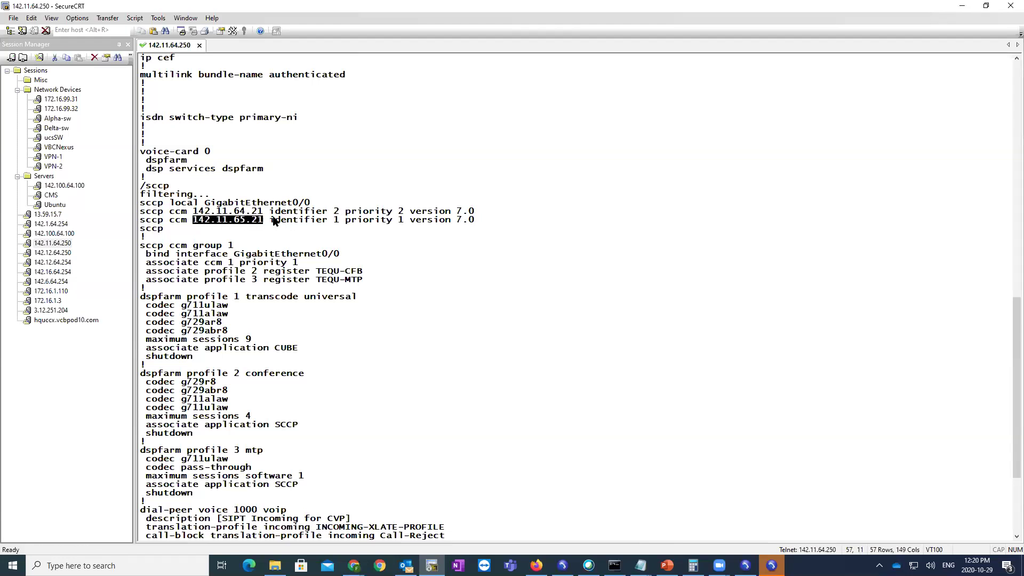
left_click_drag(406, 223, 331, 221)
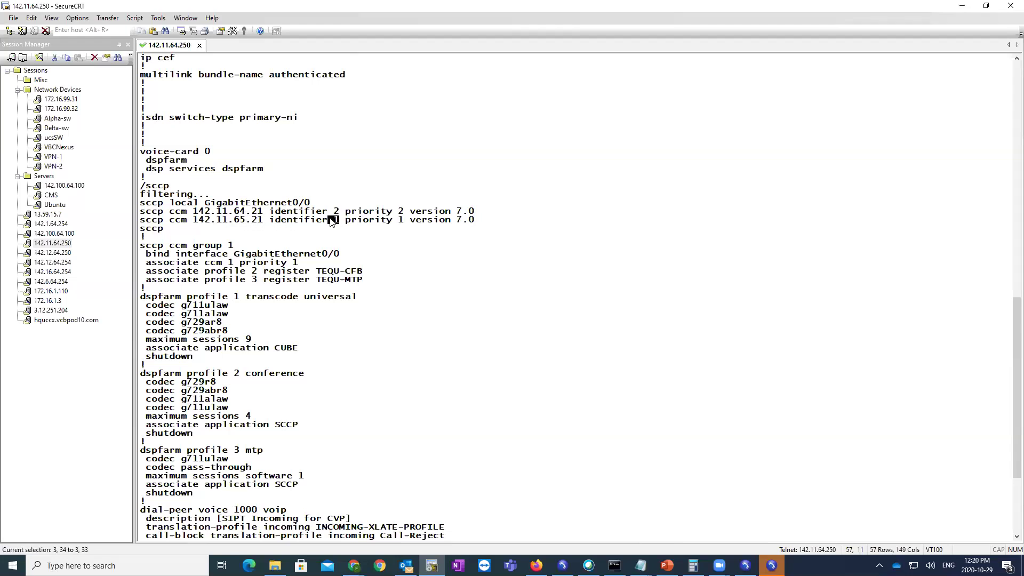
left_click_drag(142, 251, 242, 248)
key("super+c")
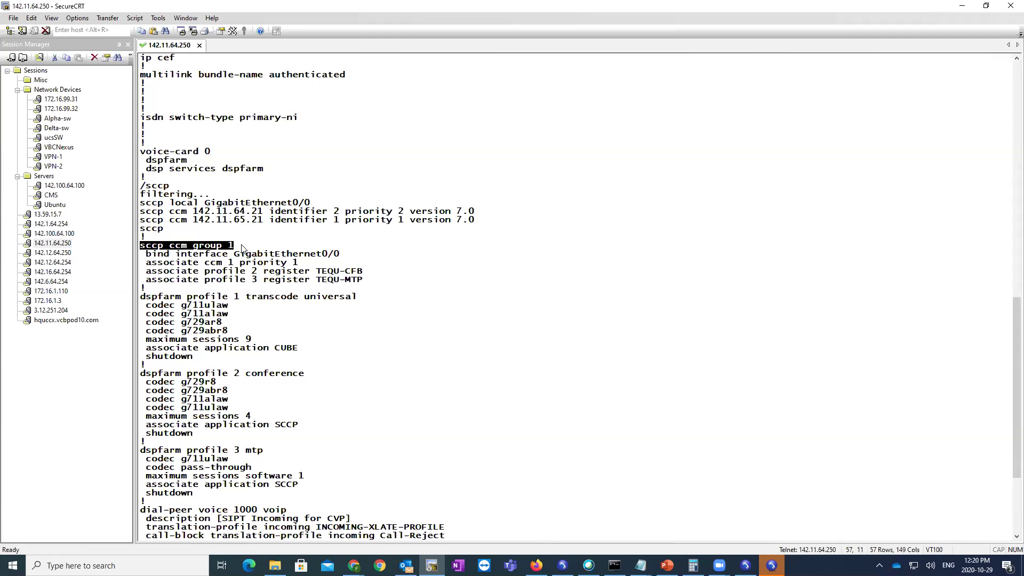
left_click_drag(300, 263, 204, 266)
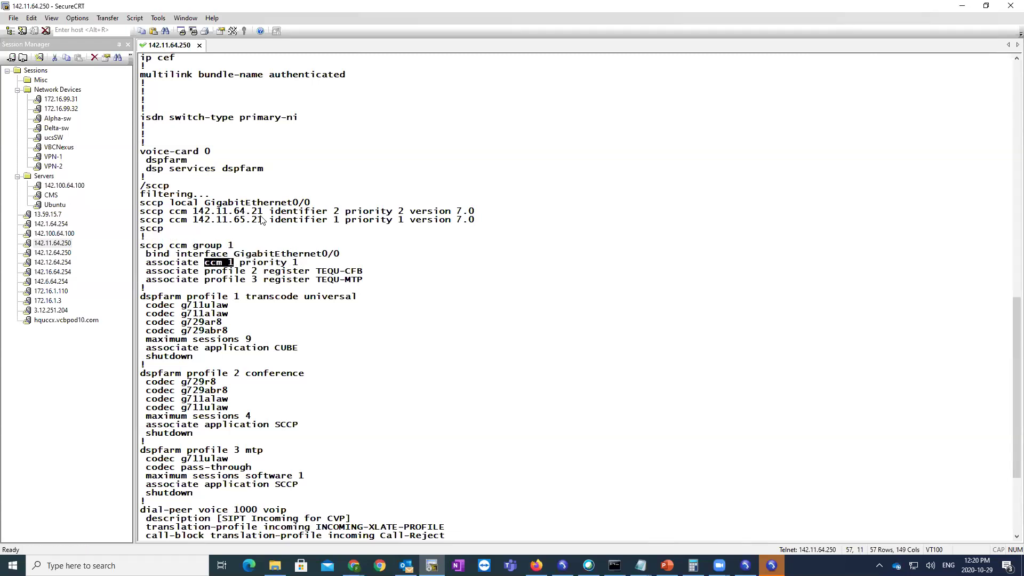
left_click_drag(263, 220, 193, 224)
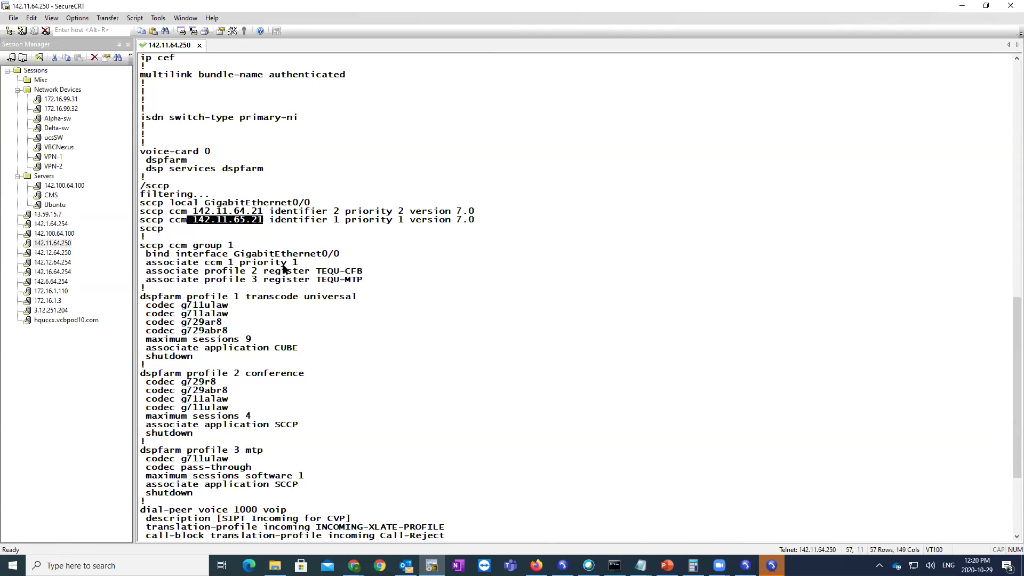
left_click_drag(307, 271, 213, 262)
left_click(224, 255)
left_click_drag(260, 211, 218, 209)
left_click(415, 301)
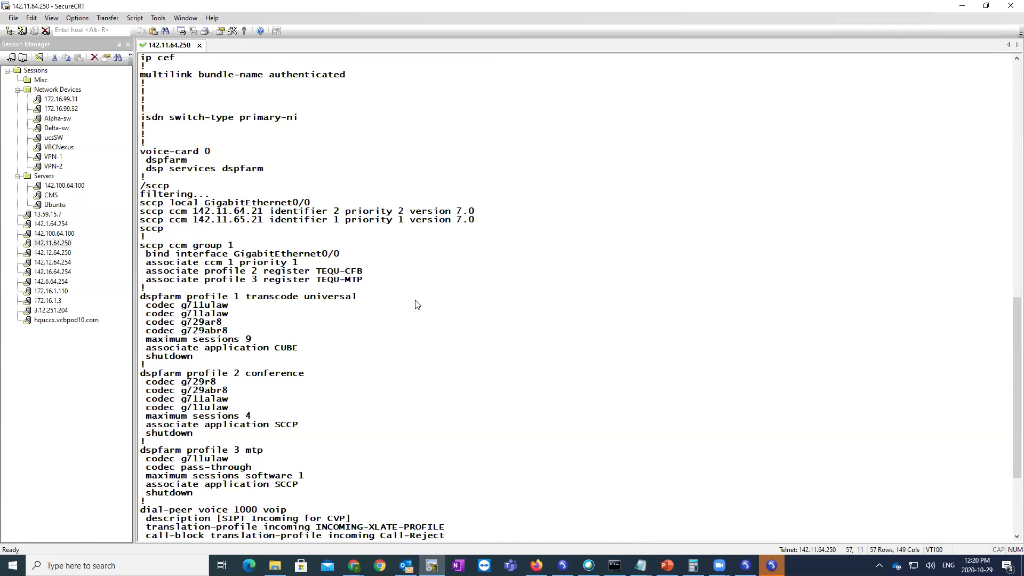
- Return to global configuration mode with config t
key("Return")
type("config t")
key("Return")
- Enter the sccp ccm group 1 configuration and exit it again
left_click_drag(235, 75, 140, 75)
right_click(140, 75)
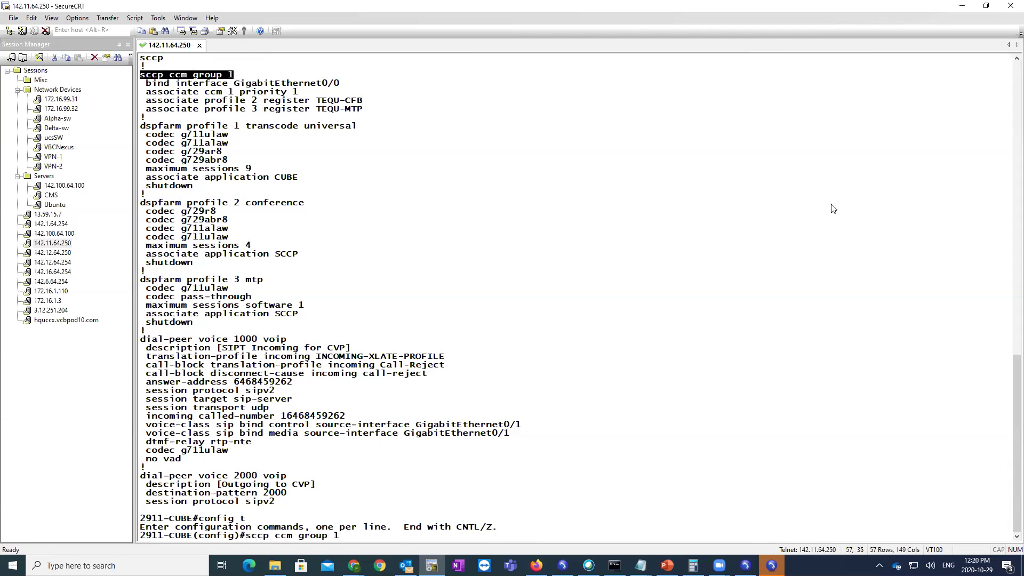
key("Return")
key("Return")
key("Return")
type("exit")
key("Return")
- Remove the group with 'no sccp ccm group 1' and return to privileged mode
type("no sccp c")
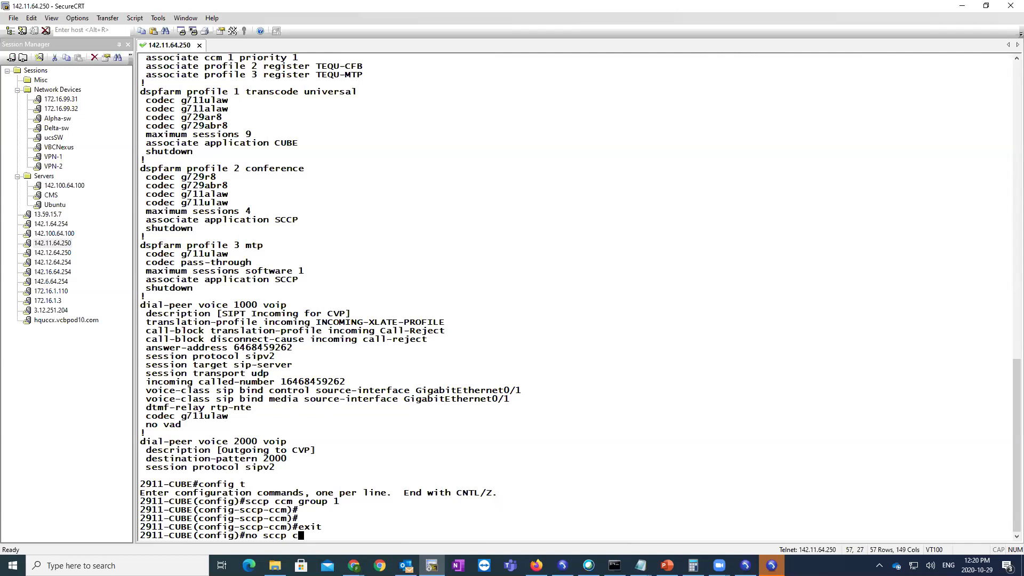
type("cm")
key("Tab")
type("g")
key("Tab")
type("roup 1")
key("Return")
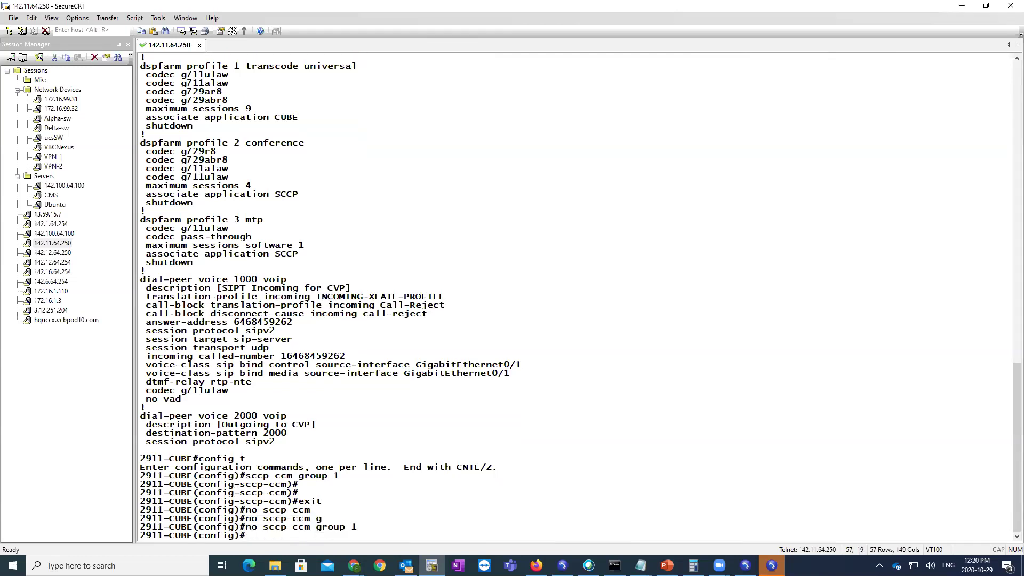
type("end")
key("Return")
key("Return")
- Clear the terminal screen
type("s")
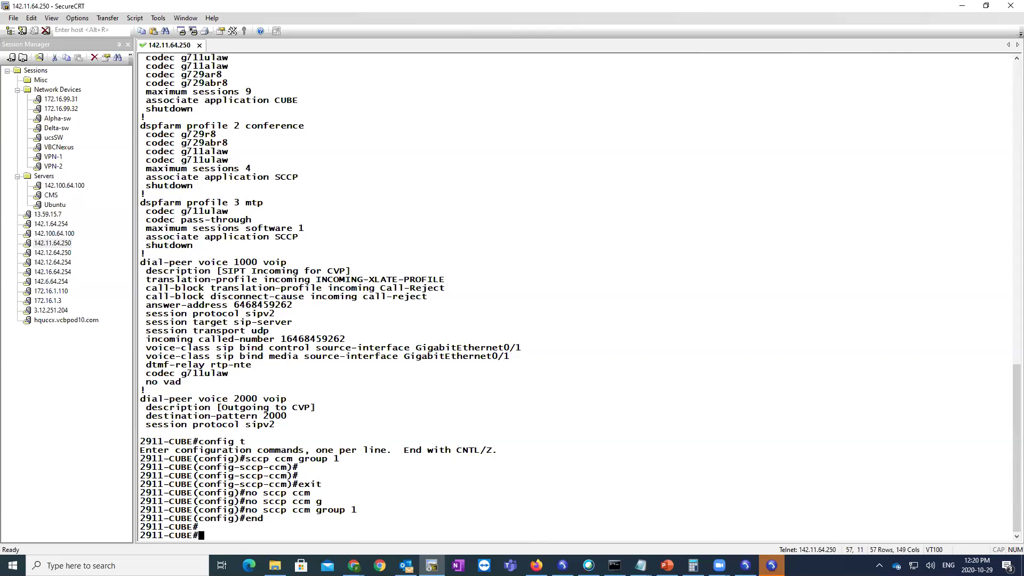
left_click(50, 19)
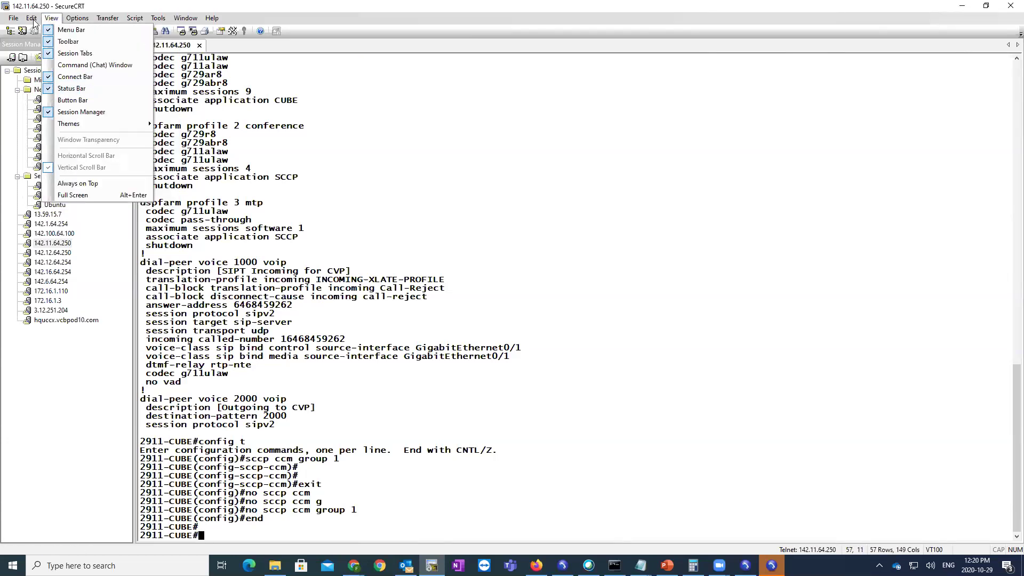
left_click(98, 172)
- In global configuration mode, create sccp ccm group 10
key("Return")
type("config t")
key("Return")
type("sccp ccm")
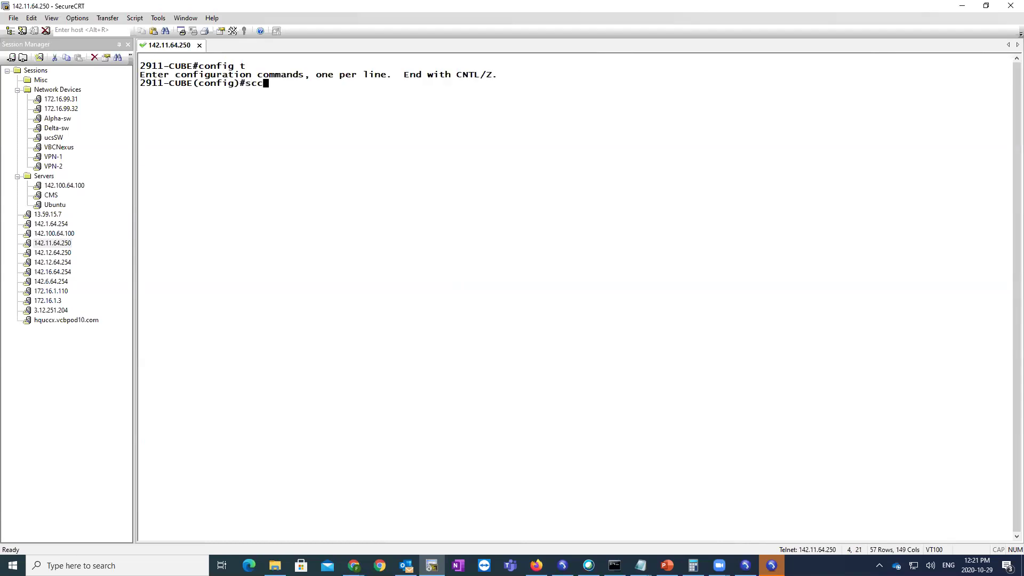
key("Tab")
type("g")
key("Tab")
type("1")
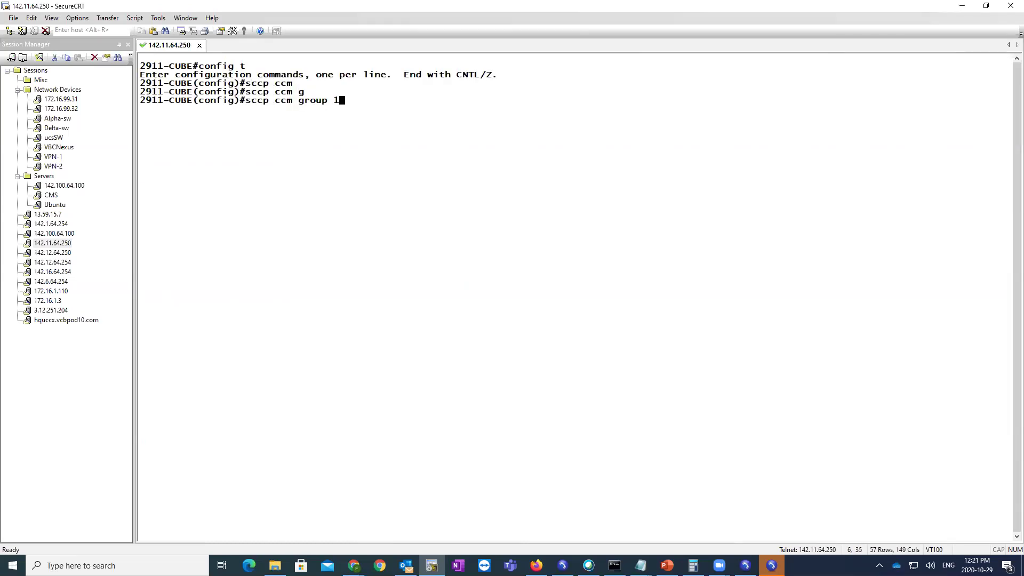
type("10")
key("Return")
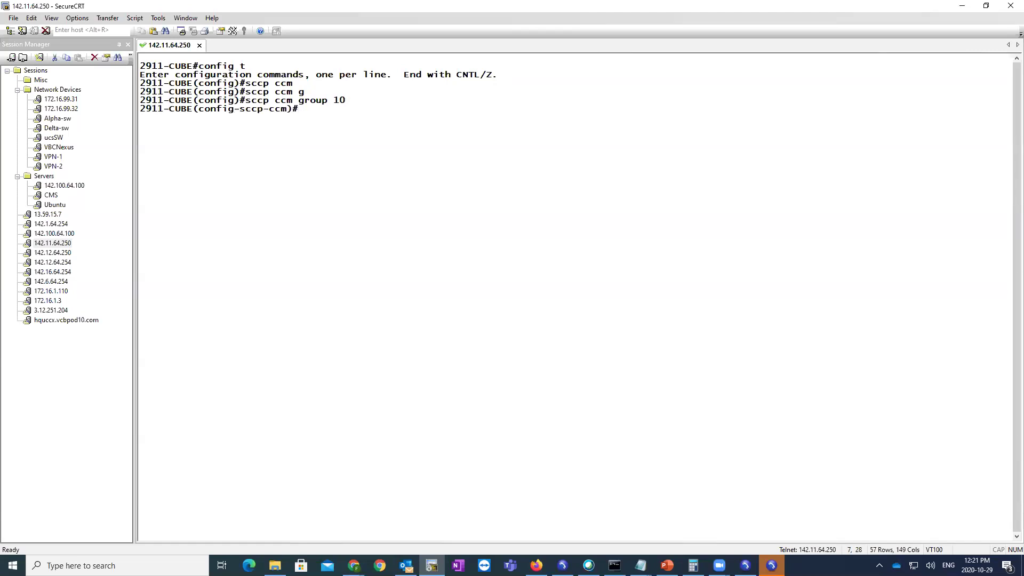
- Associate ccm 2 with priority 1 in the group
type("ccm")
key("Tab")
key("BackSpace")
key("BackSpace")
key("BackSpace")
type("ass")
key("Tab")
type("ccm")
key("Tab")
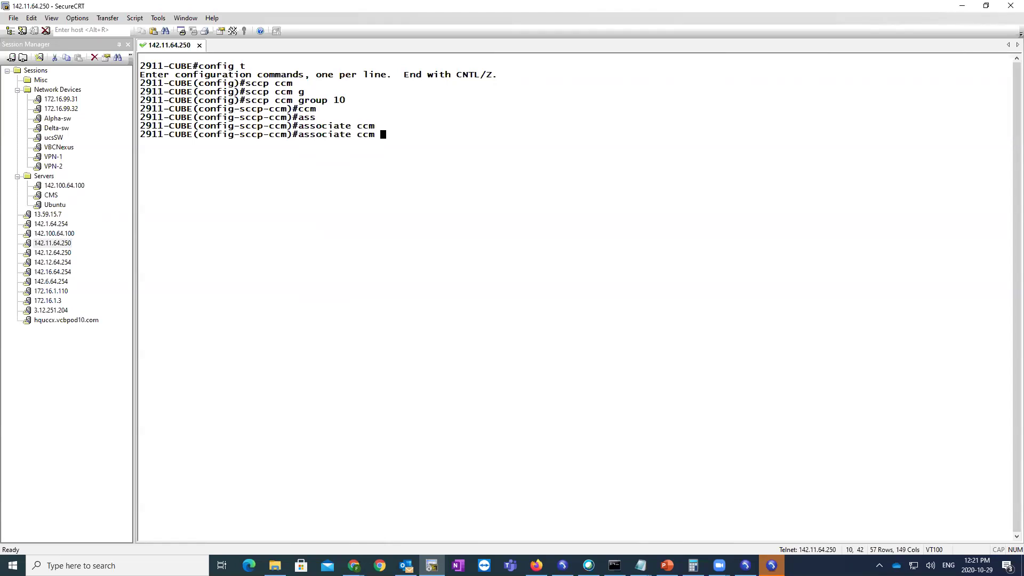
type("2")
type("reg")
key("BackSpace")
key("BackSpace")
key("BackSpace")
type("pri")
key("Tab")
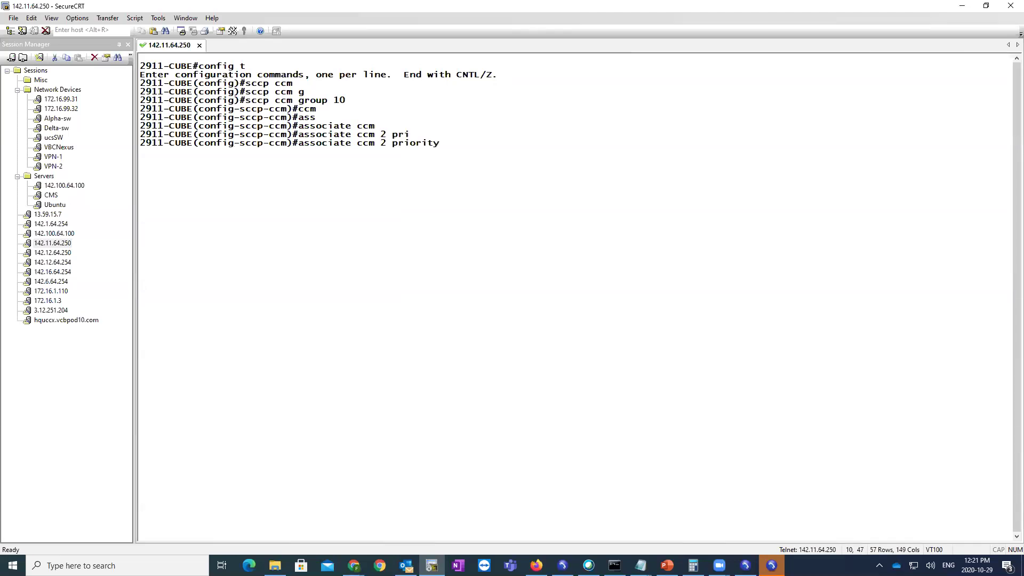
type("1")
key("Return")
- Associate profile 2 registered as ZoomCBR
type("ass")
key("Tab")
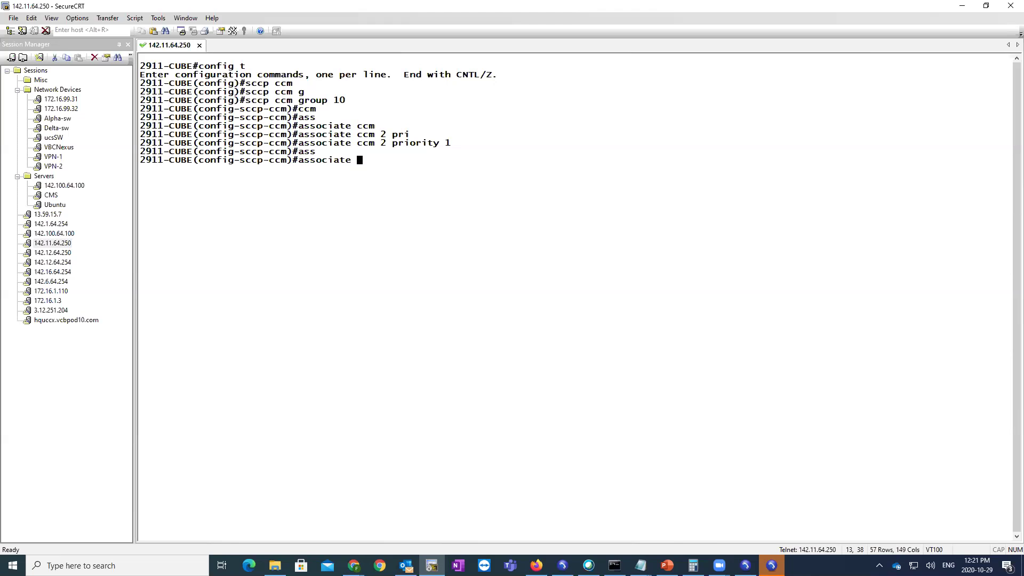
type("2")
key("BackSpace")
type("pro")
key("Tab")
type("2")
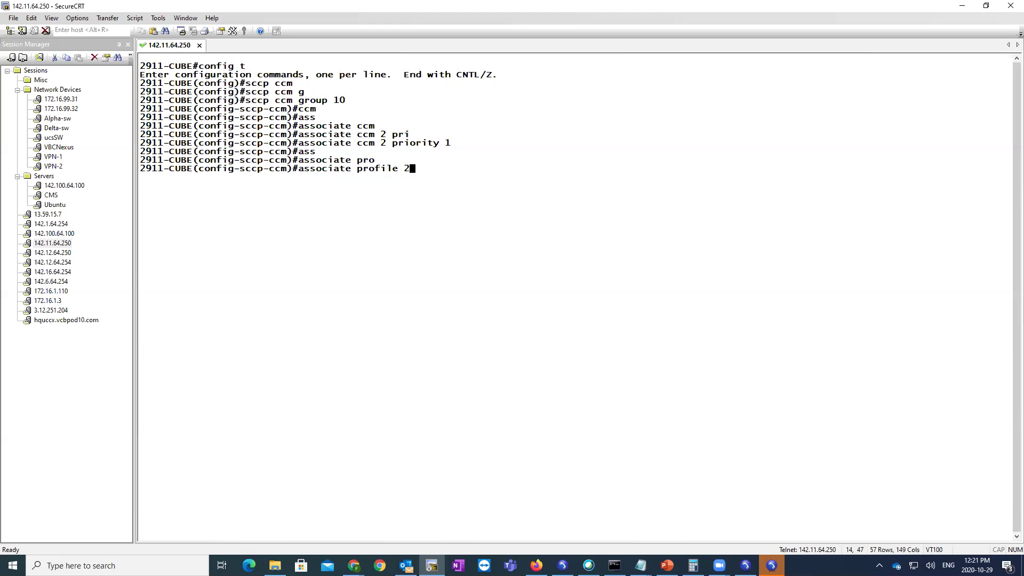
type(" reg")
key("Tab")
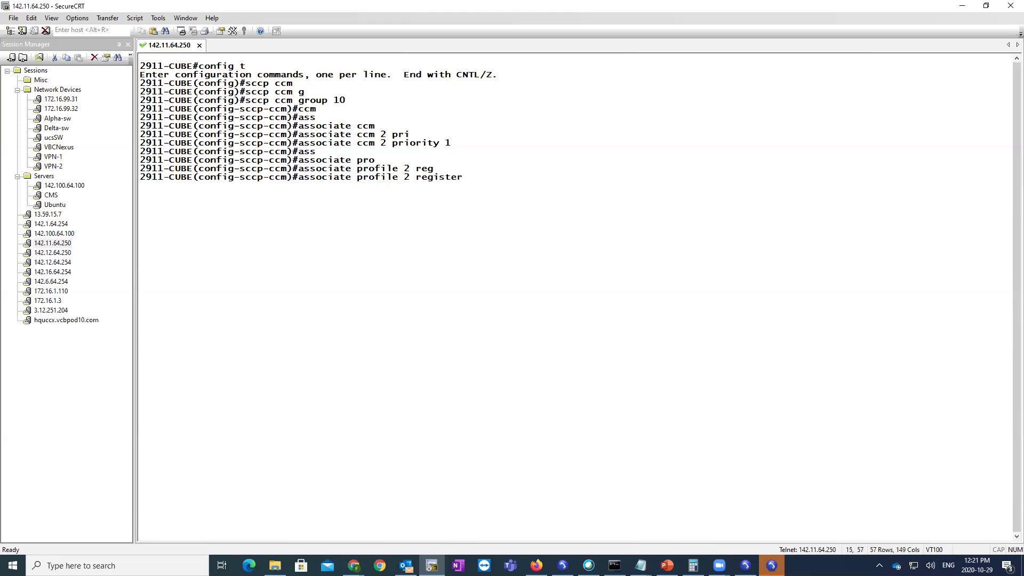
type("Zoom")
type("CR")
type("R")
key("BackSpace")
type("B")
key("BackSpace")
key("BackSpace")
type("BR")
key("Return")
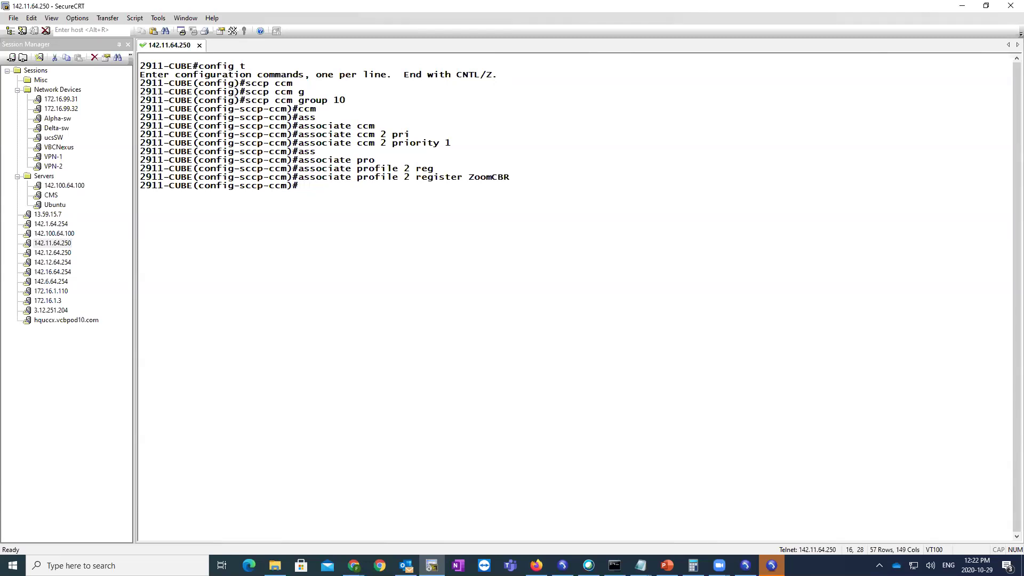
- Leave configuration mode and display the running configuration
type("end")
key("Return")
type("show run")
key("Return")
- Find the sccp section and review the server, ZoomCBR and dspfarm profile 2 conference lines
type("/sccp")
key("Return")
scroll(320, 176, "up", 2)
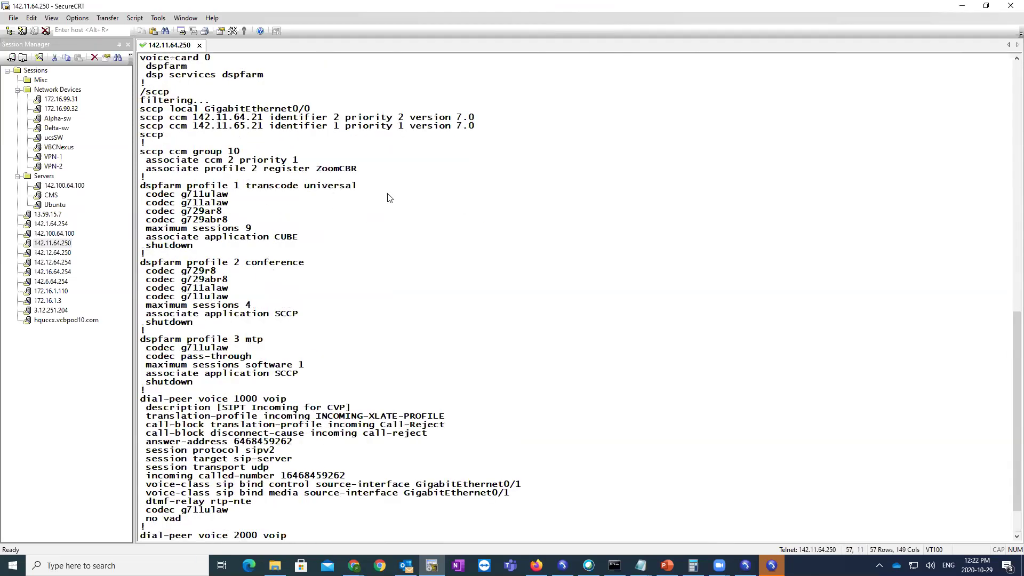
left_click_drag(477, 118, 164, 119)
left_click(291, 201)
left_click_drag(307, 263, 140, 254)
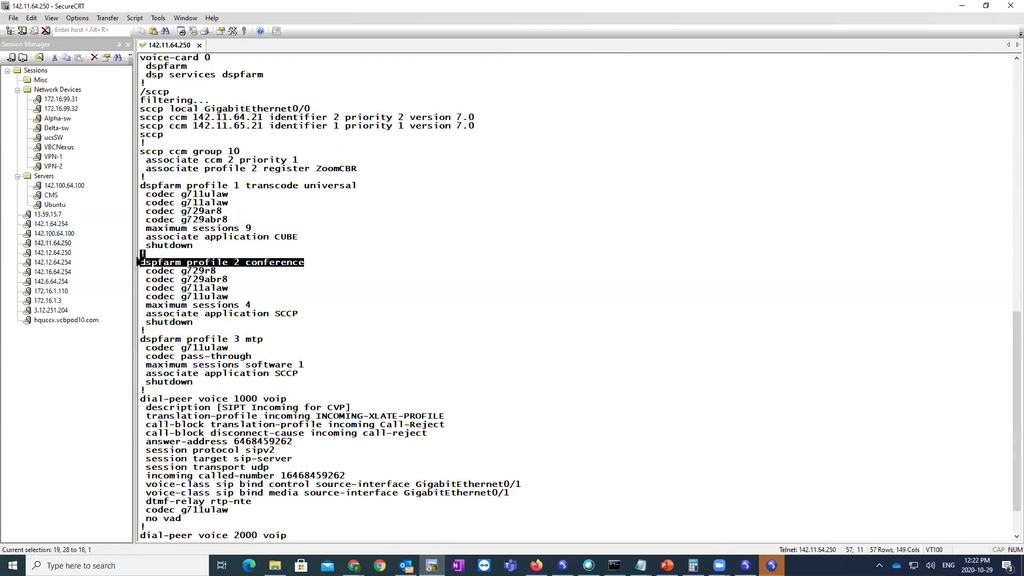
left_click_drag(358, 169, 150, 175)
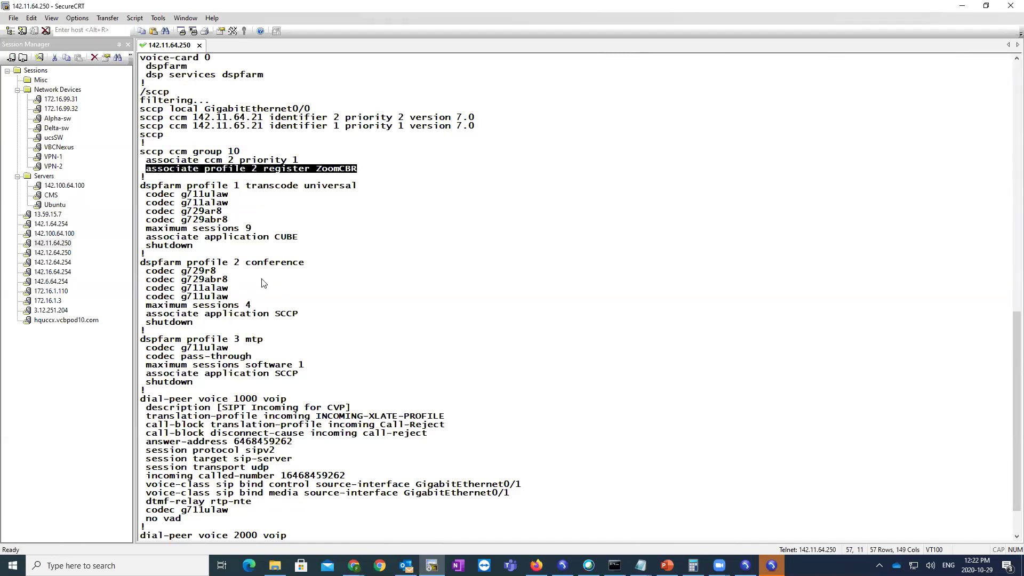
left_click_drag(318, 262, 137, 266)
key("super+c")
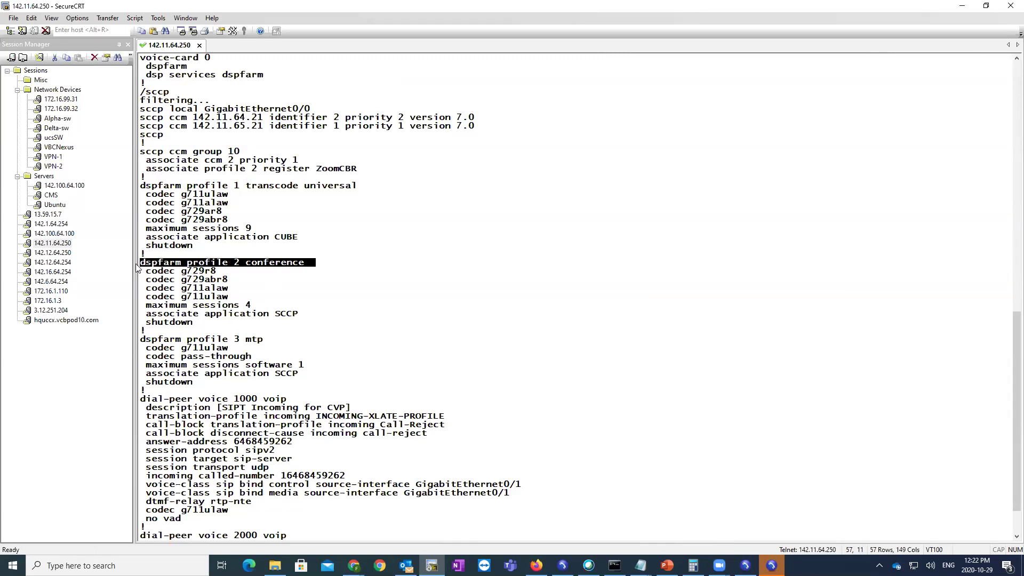
key("space")
- Bring dspfarm profile 2 conference out of shutdown with no shut
type("config t")
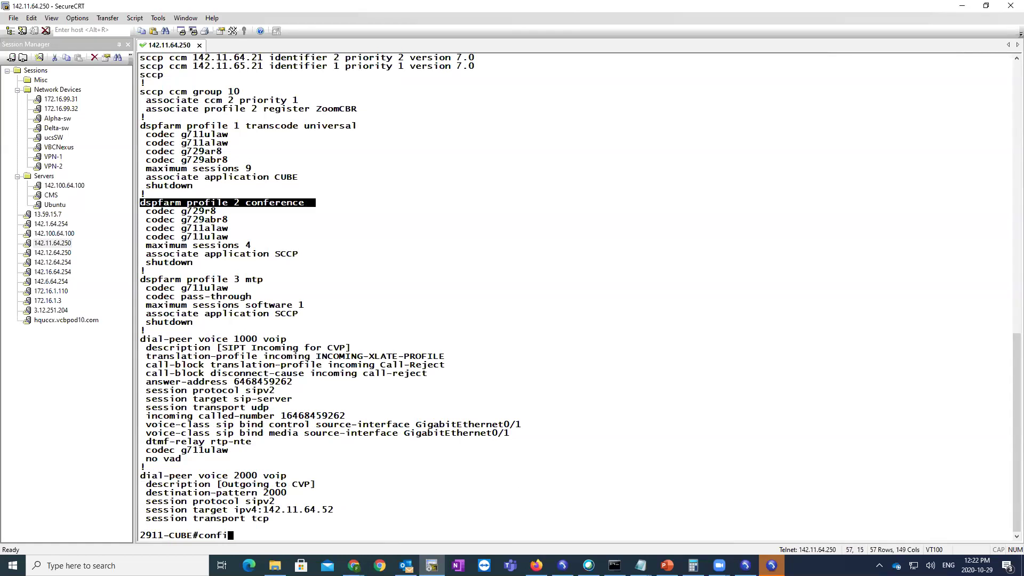
key("Return")
right_click(251, 194)
key("Return")
type("no shut")
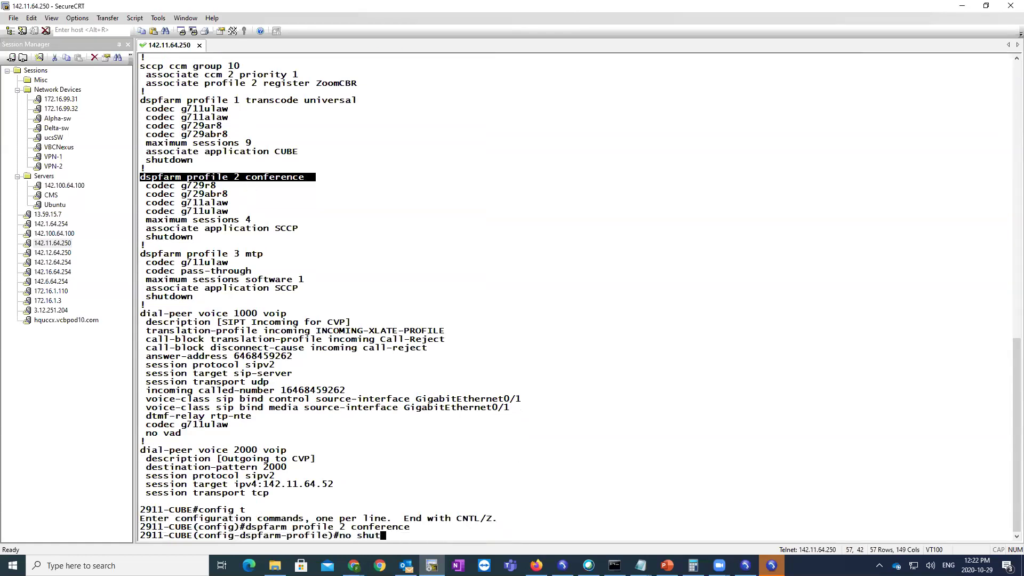
key("Return")
type("exit")
key("Return")
key("Return")
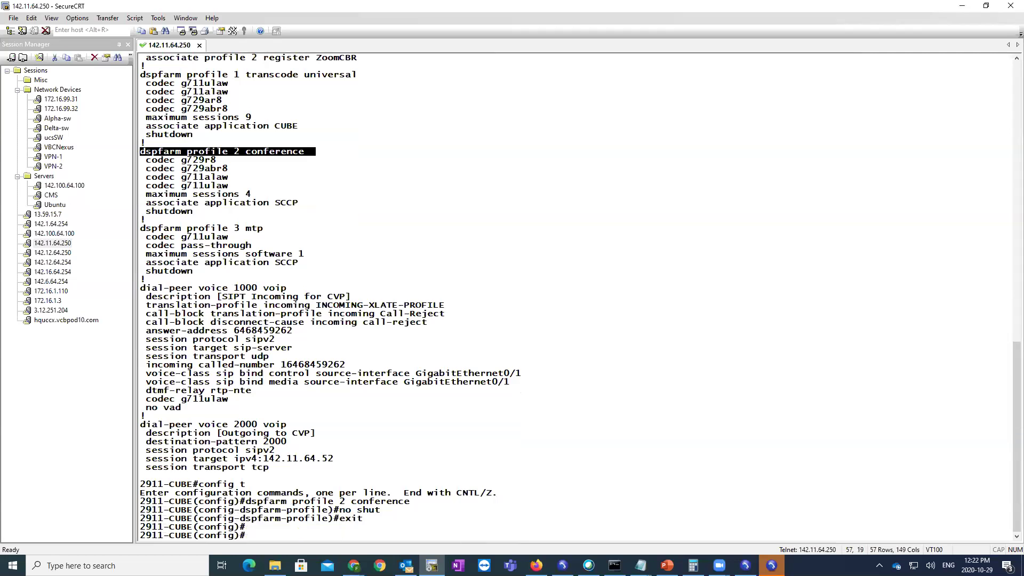
- Restart SCCP with 'no sccp' then 'sccp' and check the ZoomCBR bridge name
scroll(309, 204, "up", 1)
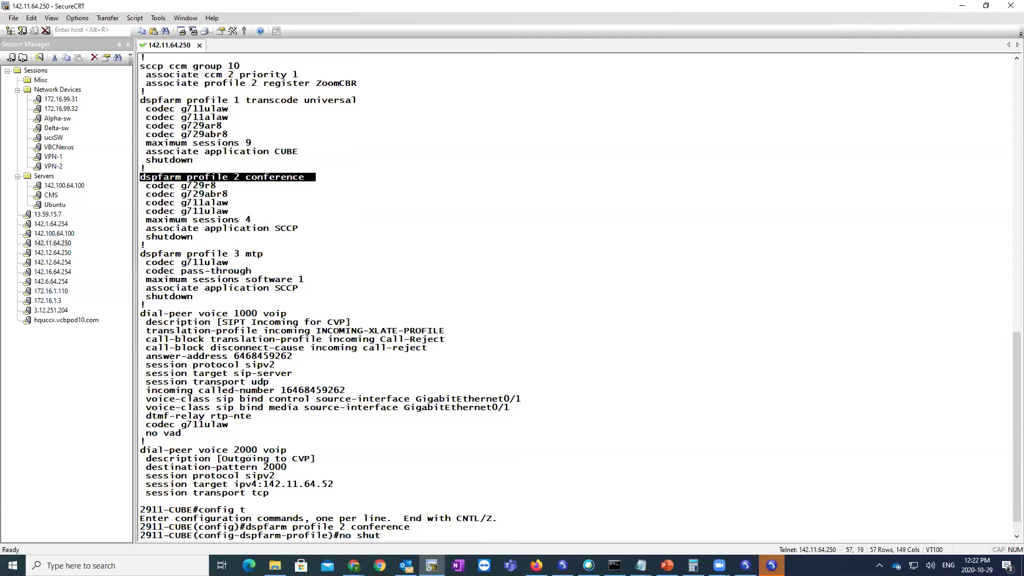
scroll(579, 301, "down", 2)
type("no sccp")
key("Return")
type("sccp")
key("Return")
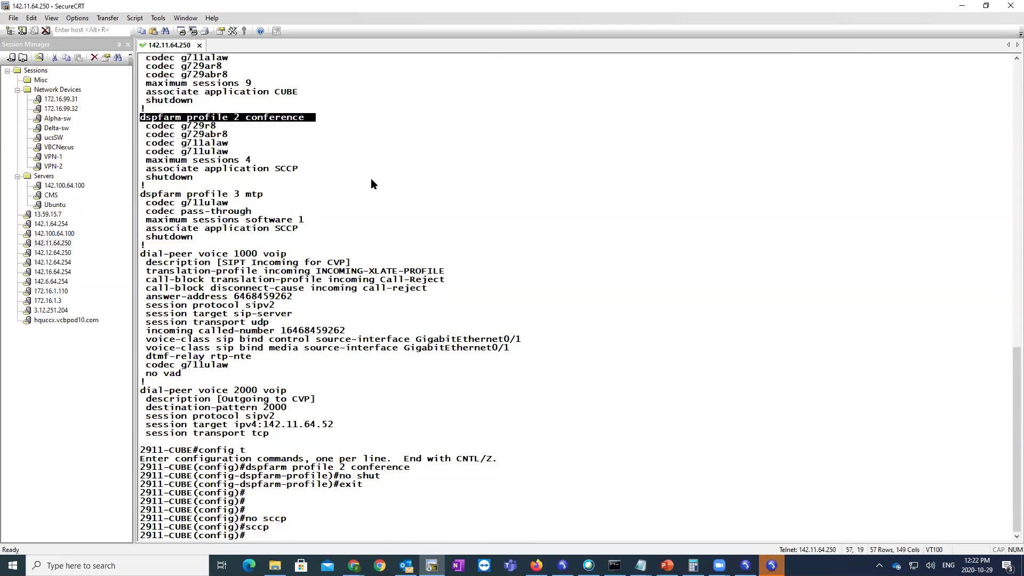
scroll(370, 178, "up", 6)
left_click_drag(359, 177, 320, 182)
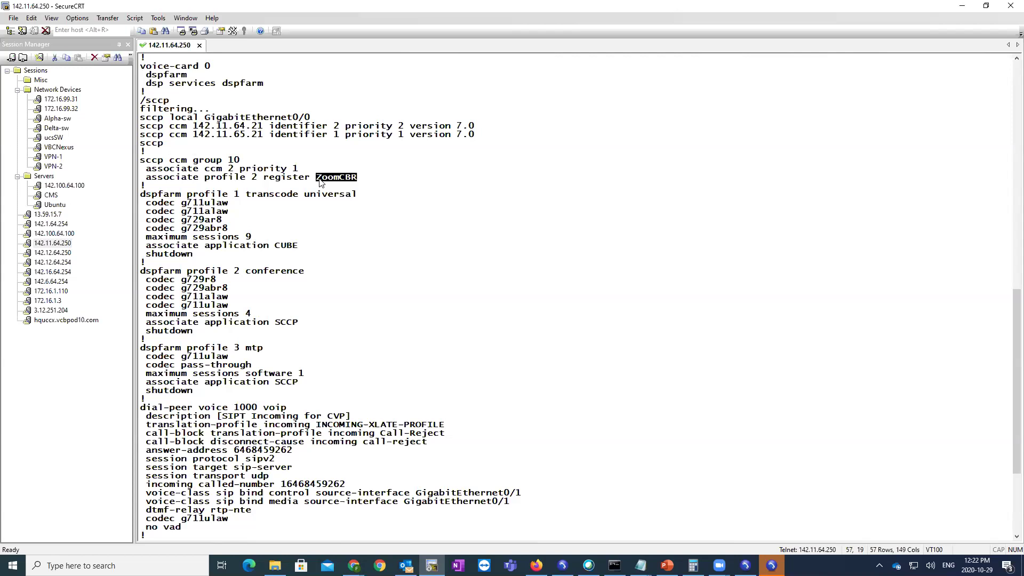
- Copy the name ZoomCBR and log in to CUCM's conference bridge page with the admin credentials
left_click(32, 18)
left_click(58, 33)
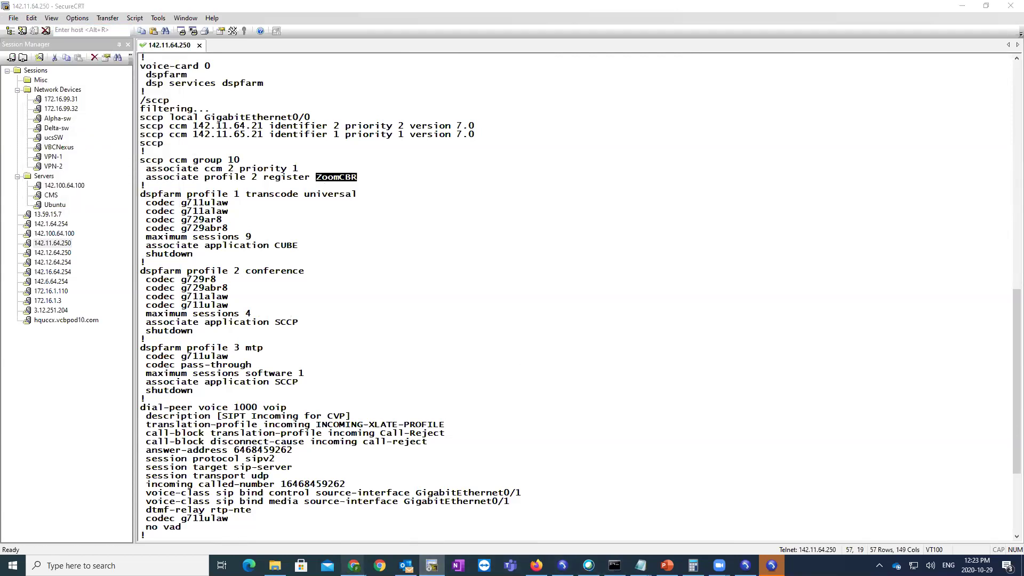
mouse_move(353, 565)
left_click(435, 489)
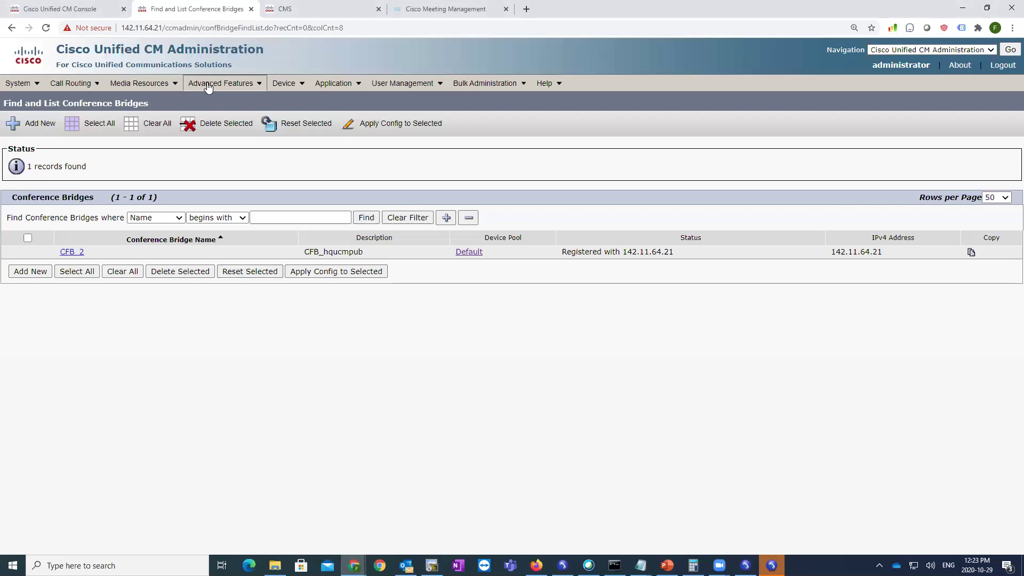
mouse_move(208, 87)
mouse_move(164, 88)
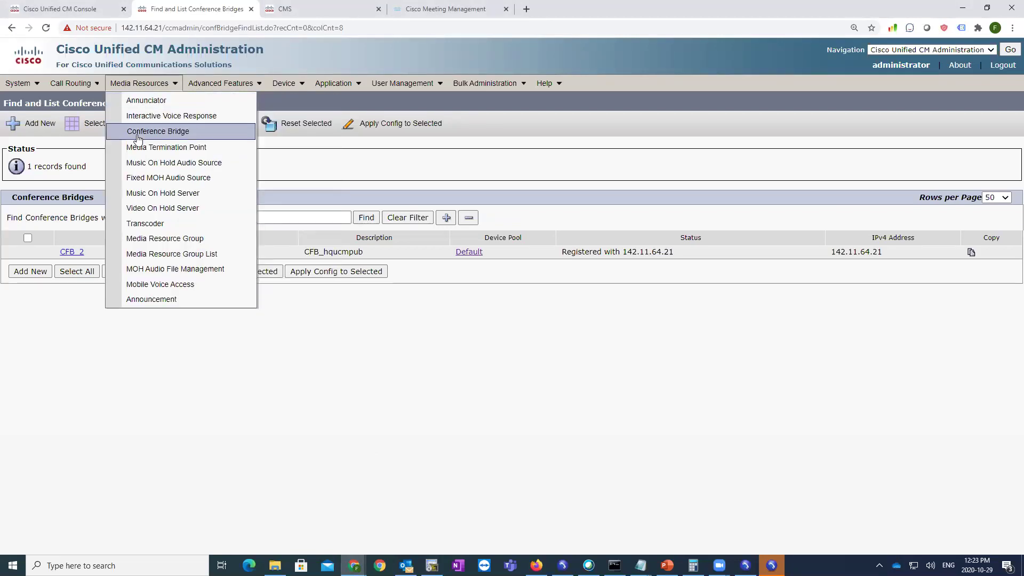
left_click(156, 130)
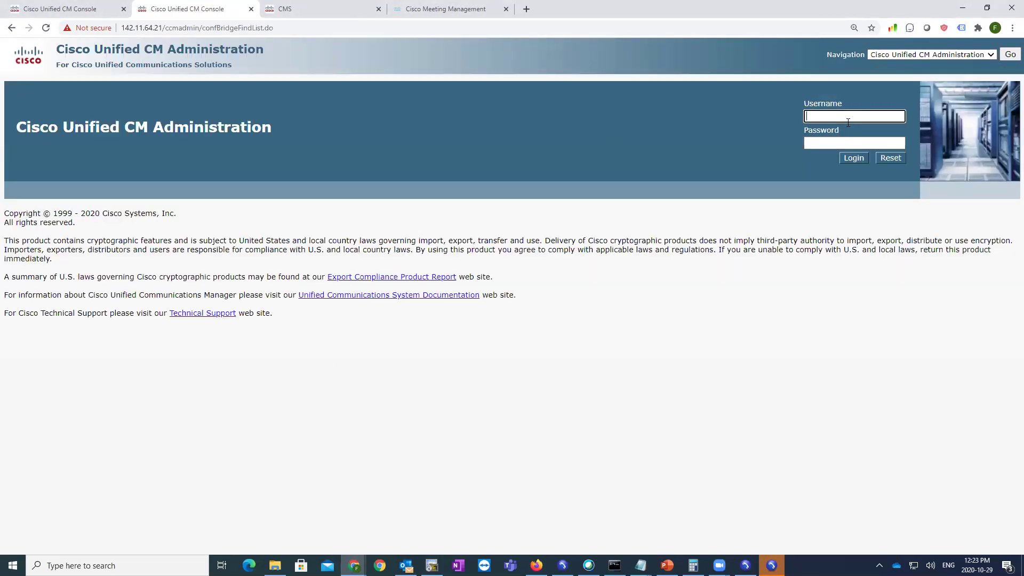
type("administrator")
key("Tab")
type("************")
key("Return")
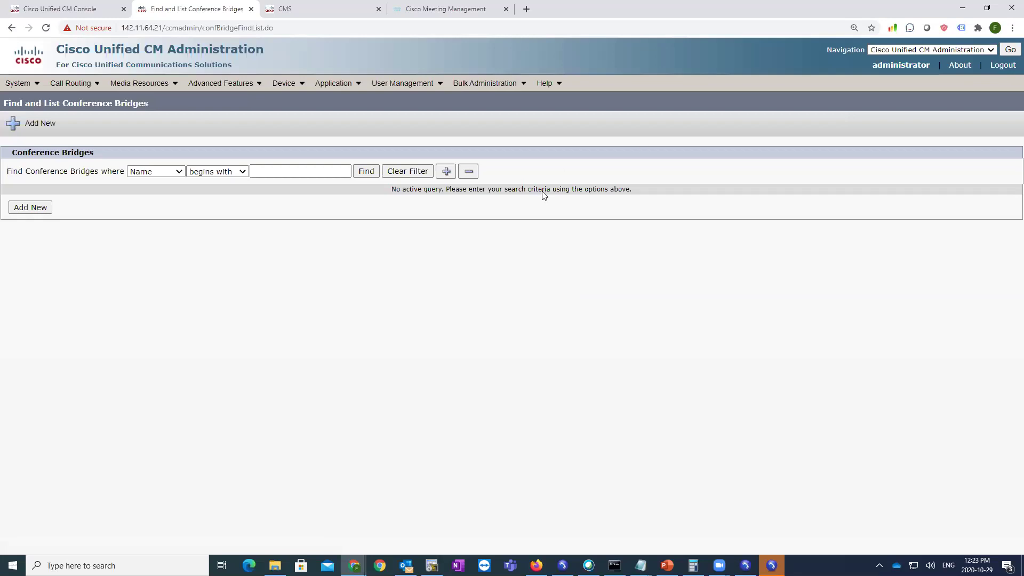
- Add a Cisco IOS Enhanced Conference Bridge named ZoomCBR in the Default device pool and save it
left_click(31, 207)
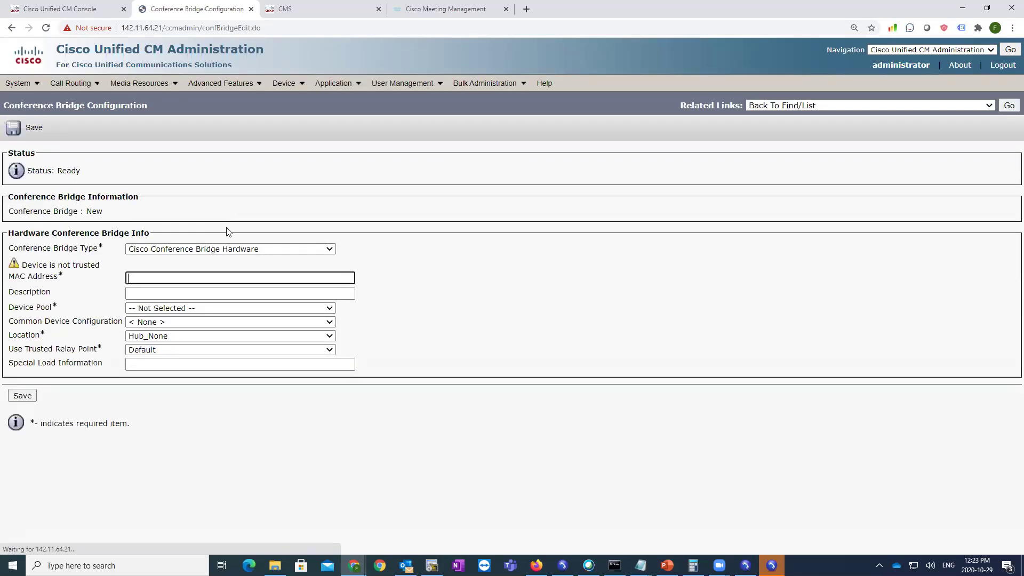
left_click(223, 250)
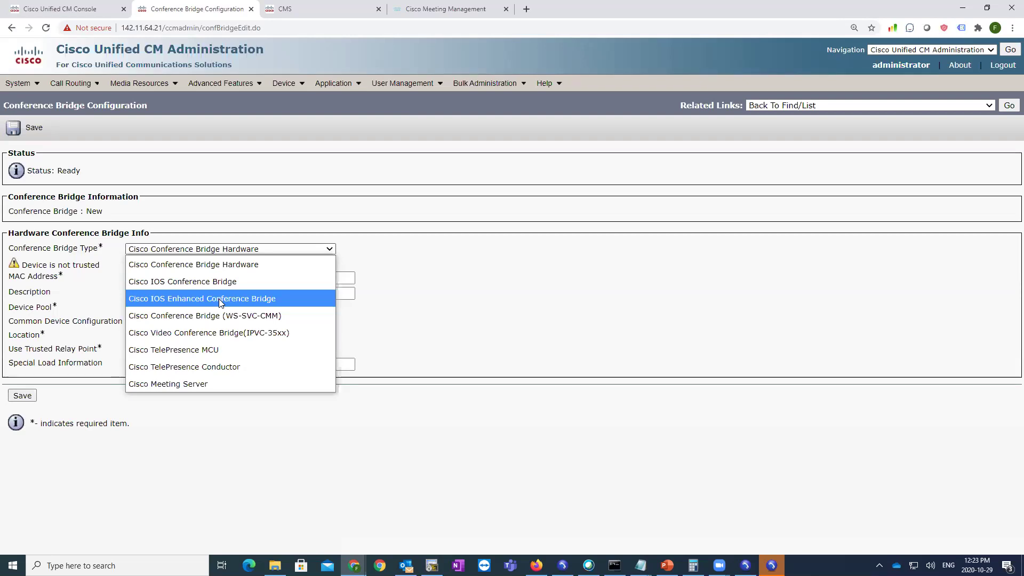
left_click(221, 303)
left_click(160, 277)
type("ZoomCBR")
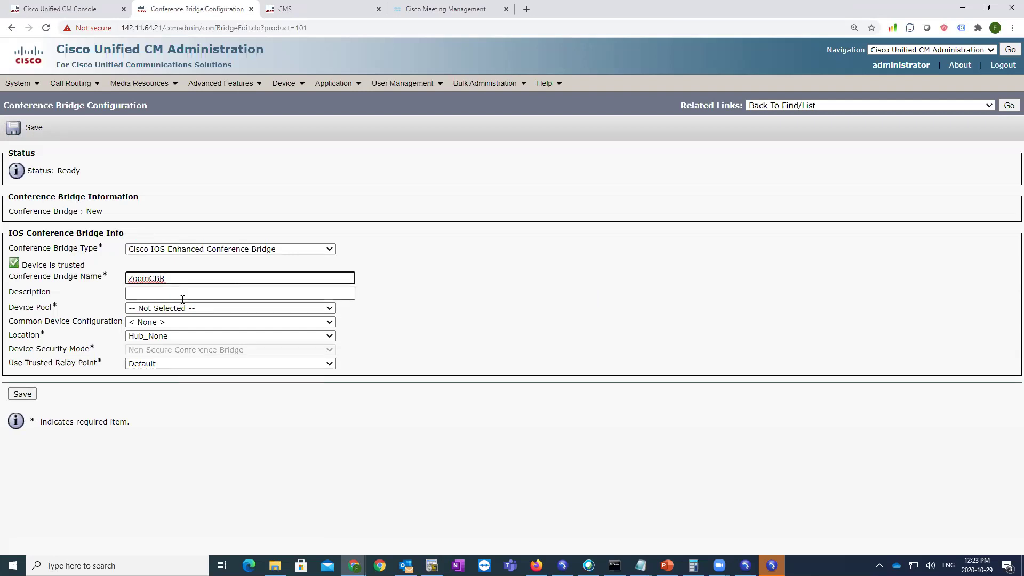
left_click_drag(166, 278, 124, 277)
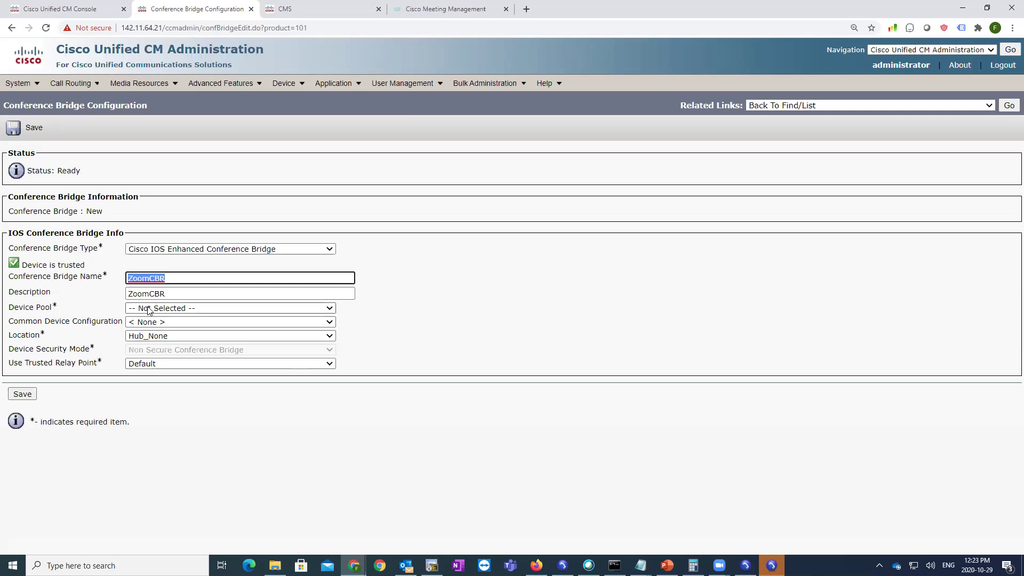
left_click(165, 310)
left_click(167, 338)
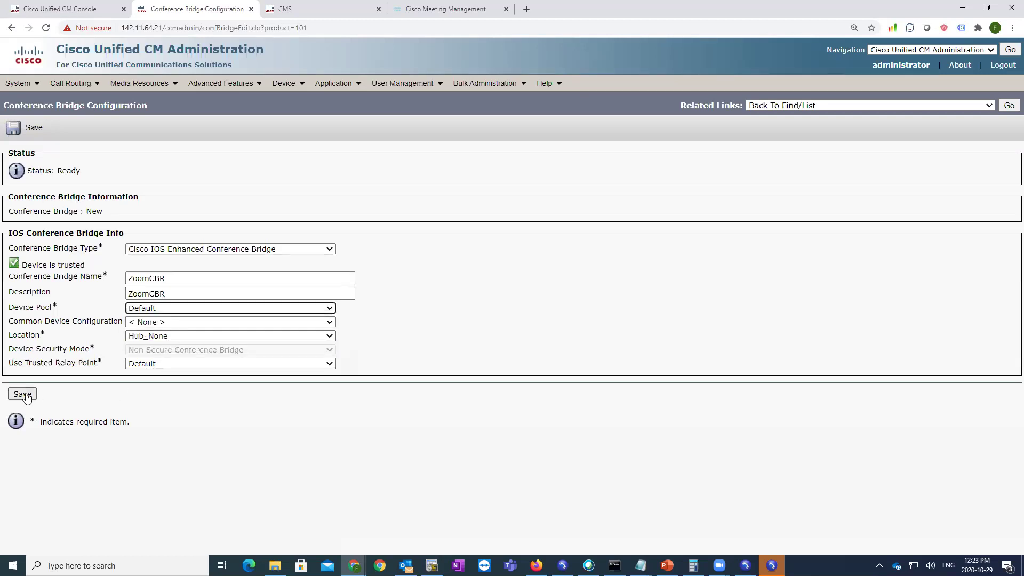
left_click(22, 393)
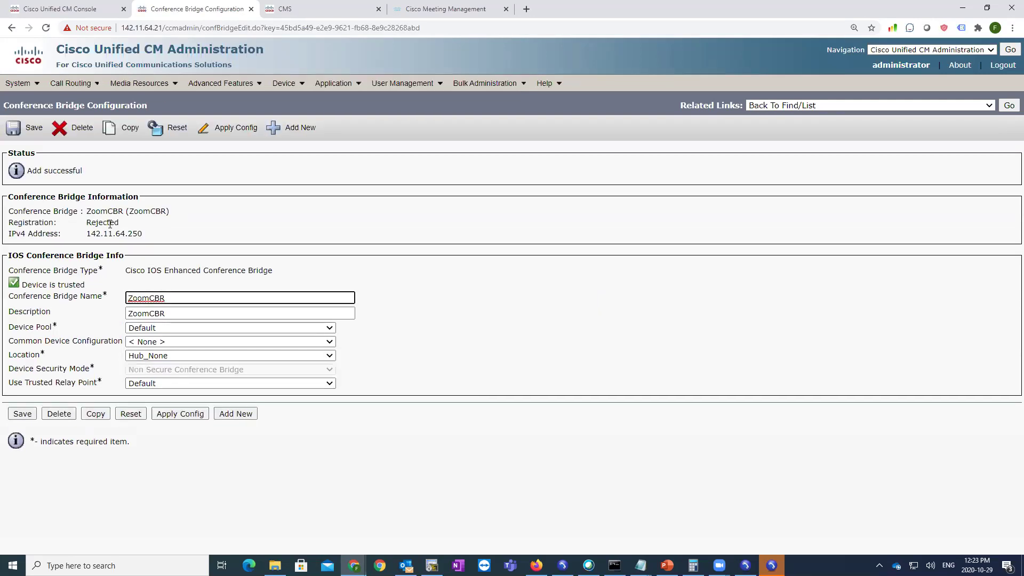
- Highlight the saved bridge's name and type to point them out
left_click_drag(87, 211, 85, 236)
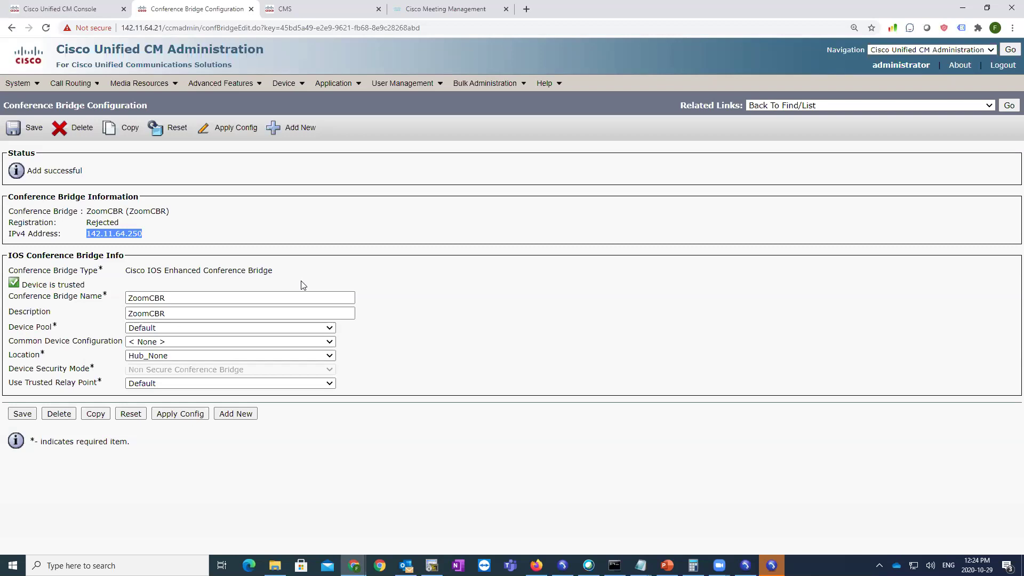
left_click_drag(276, 271, 139, 272)
left_click(450, 508)
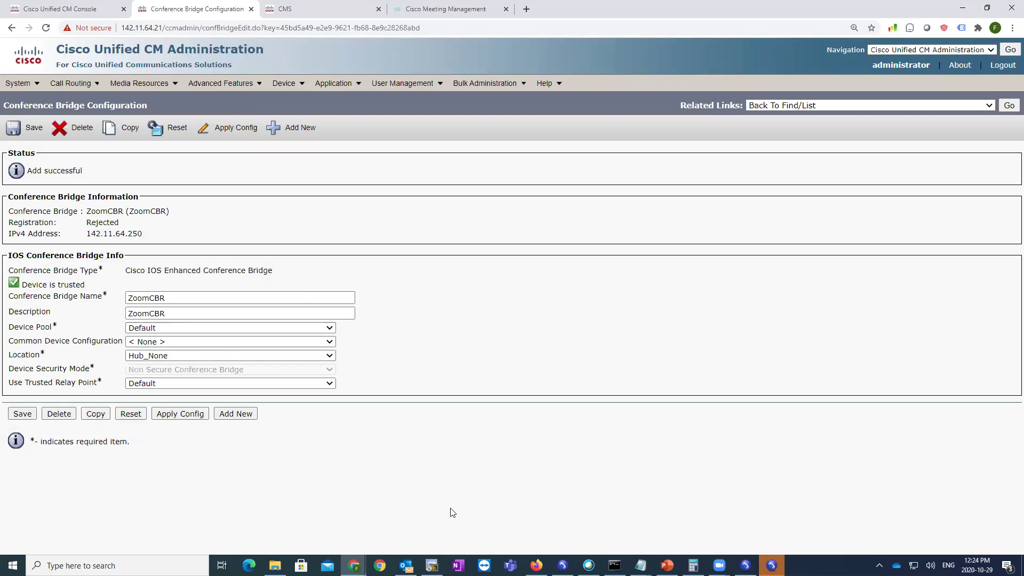
- On the 2911-CUBE, clear the terminal, then run exit, config t, no sccp and sccp
left_click(432, 565)
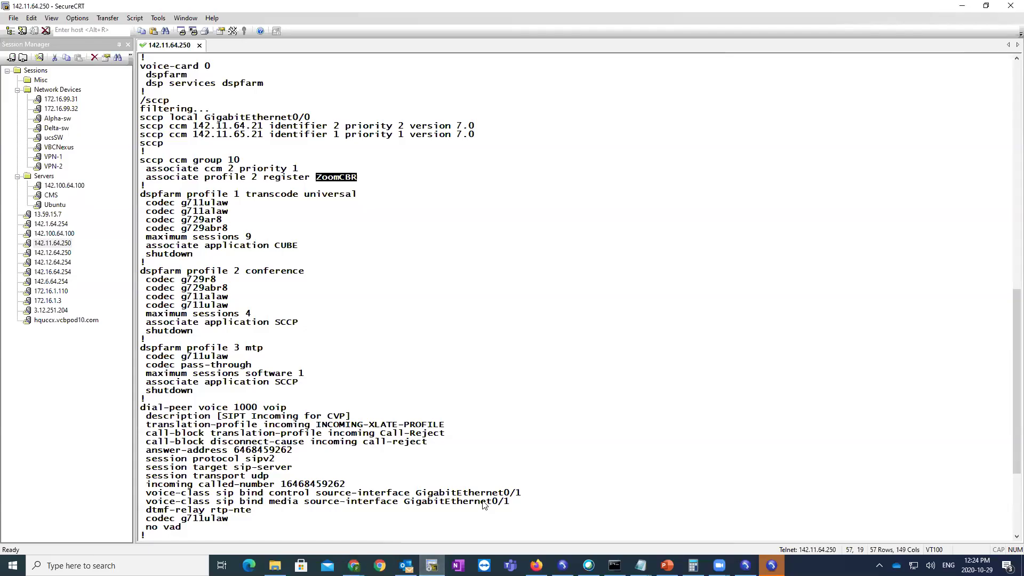
left_click(31, 18)
left_click(126, 173)
type("exit")
key("Return")
type("config t")
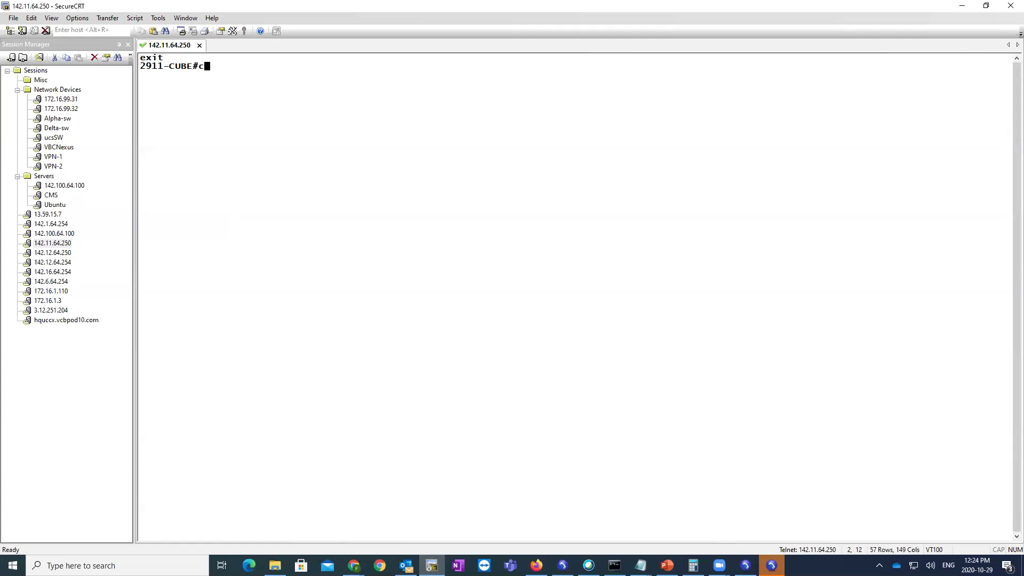
key("Return")
type("no sccp")
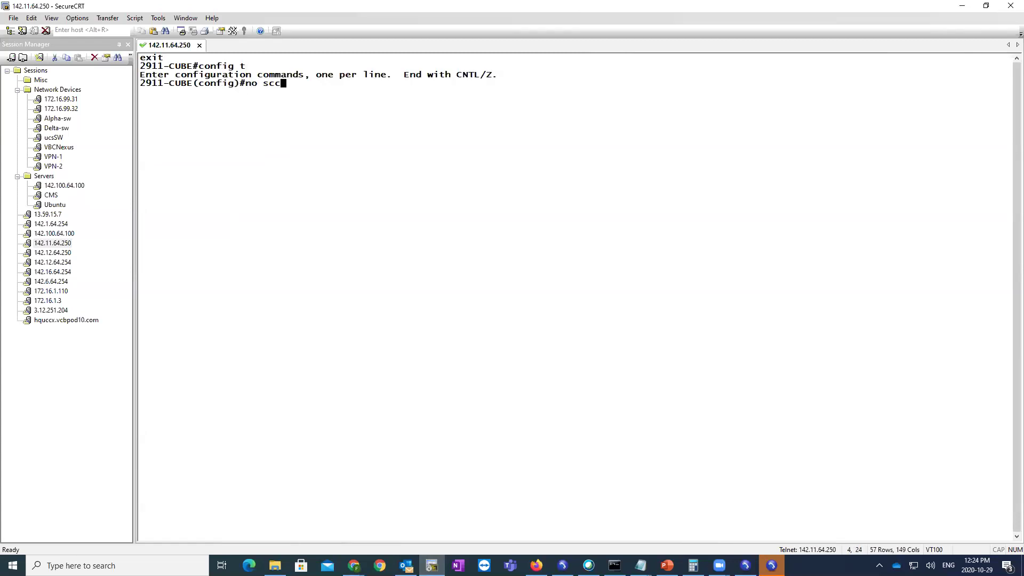
key("Return")
type("sccp")
key("Return")
key("alt+Tab")
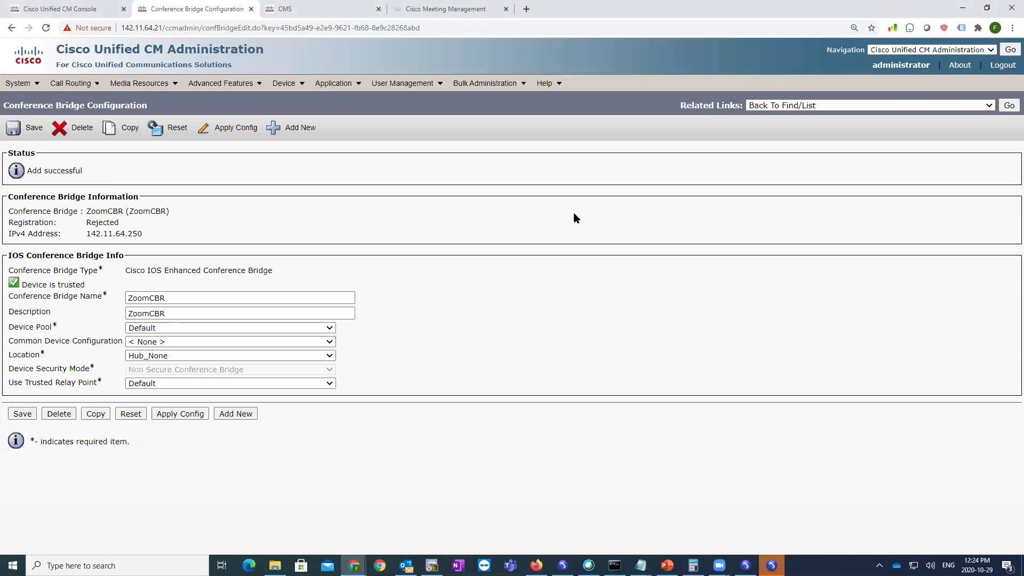
- List all conference bridges and point out ZoomCBR registered with 142.11.64.21
left_click(1003, 108)
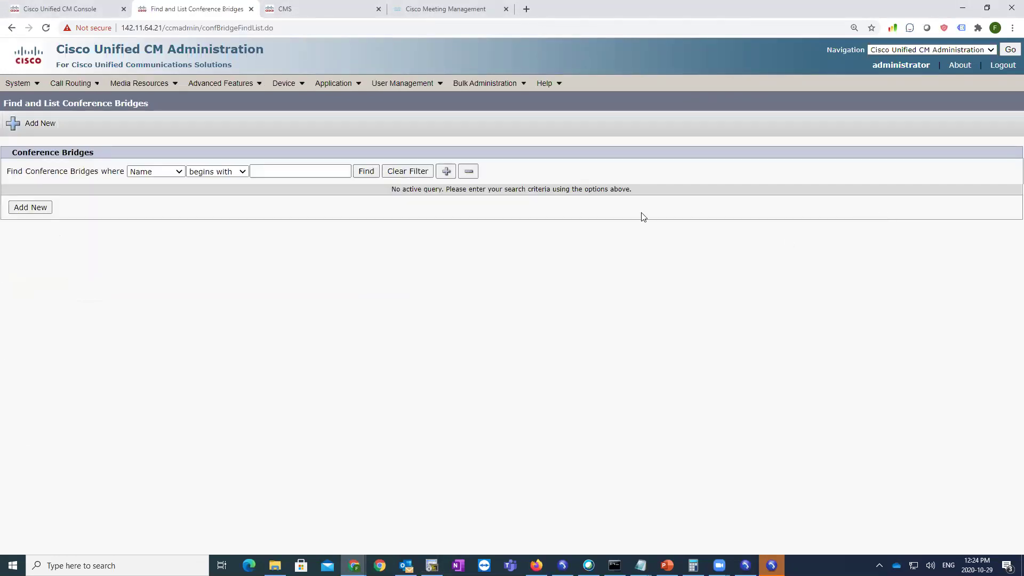
left_click(366, 171)
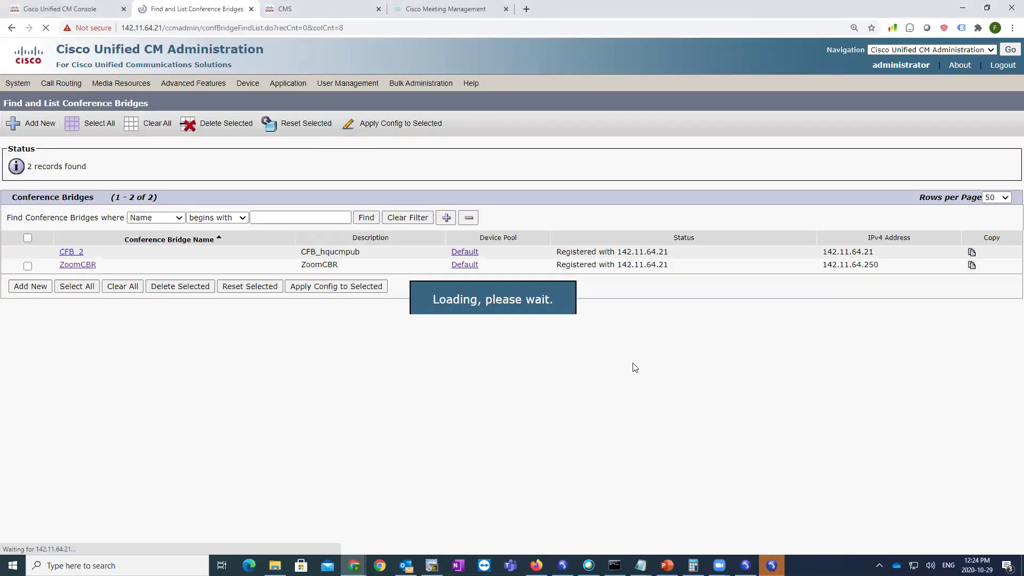
left_click_drag(104, 269, 58, 270)
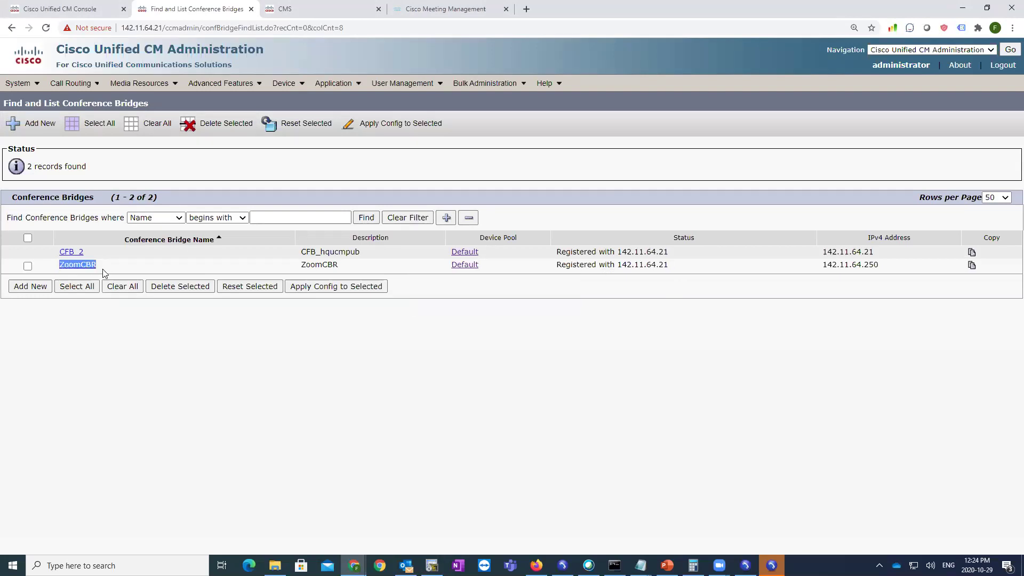
left_click_drag(682, 264, 530, 275)
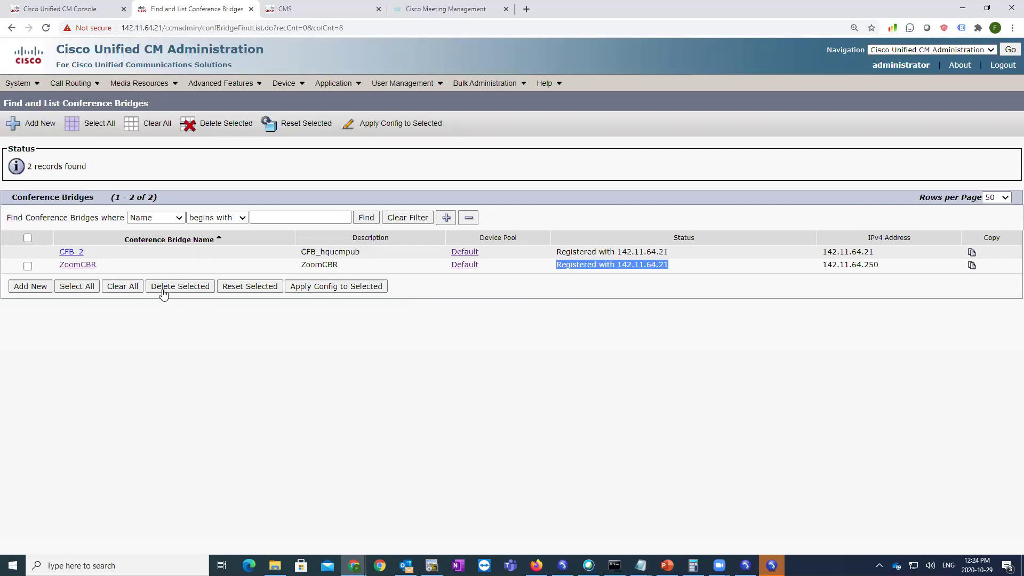
- Add media resource group MRG_HQ with CFB_2 as its selected resource and save it
mouse_move(139, 83)
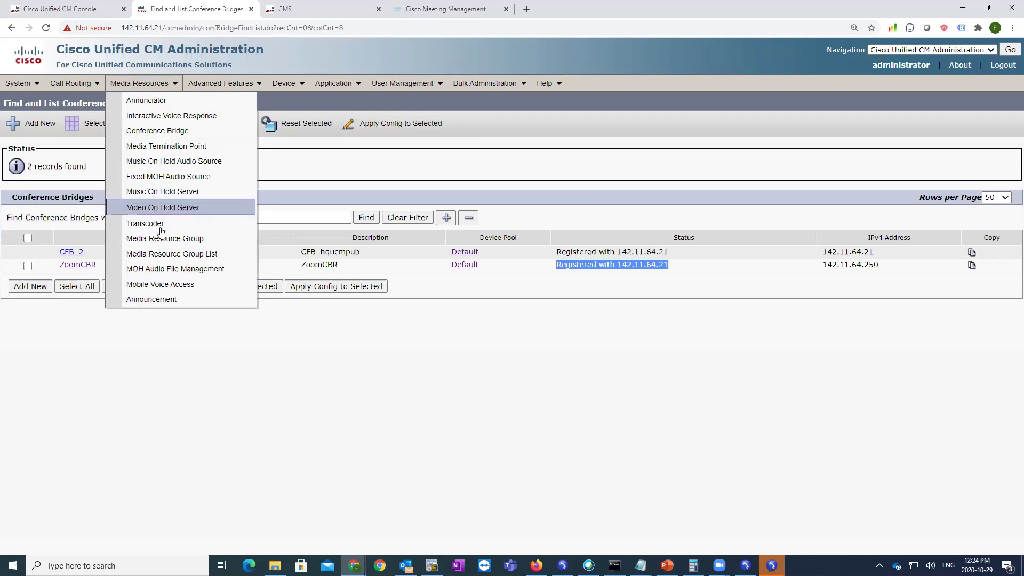
left_click(171, 241)
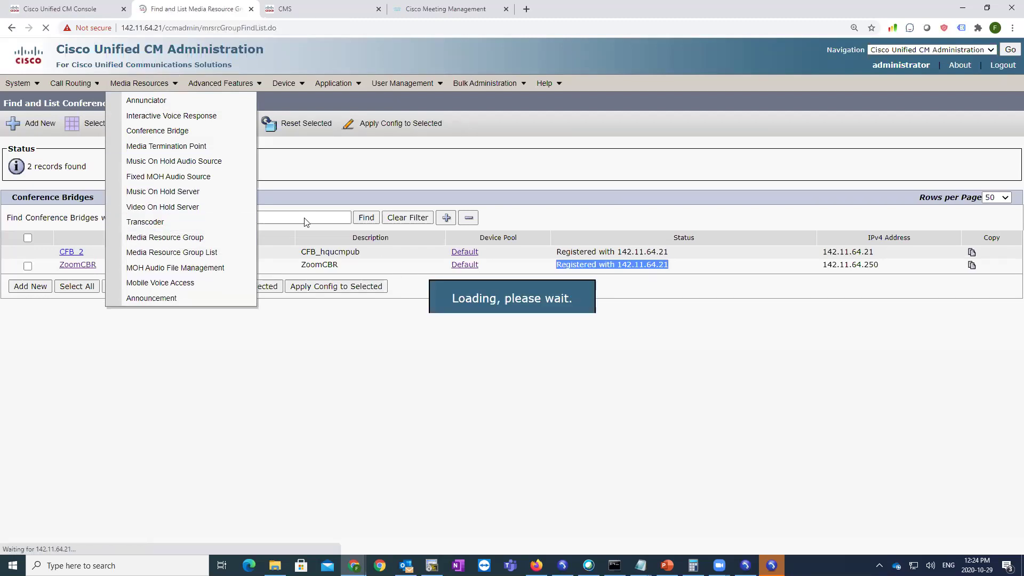
left_click(374, 176)
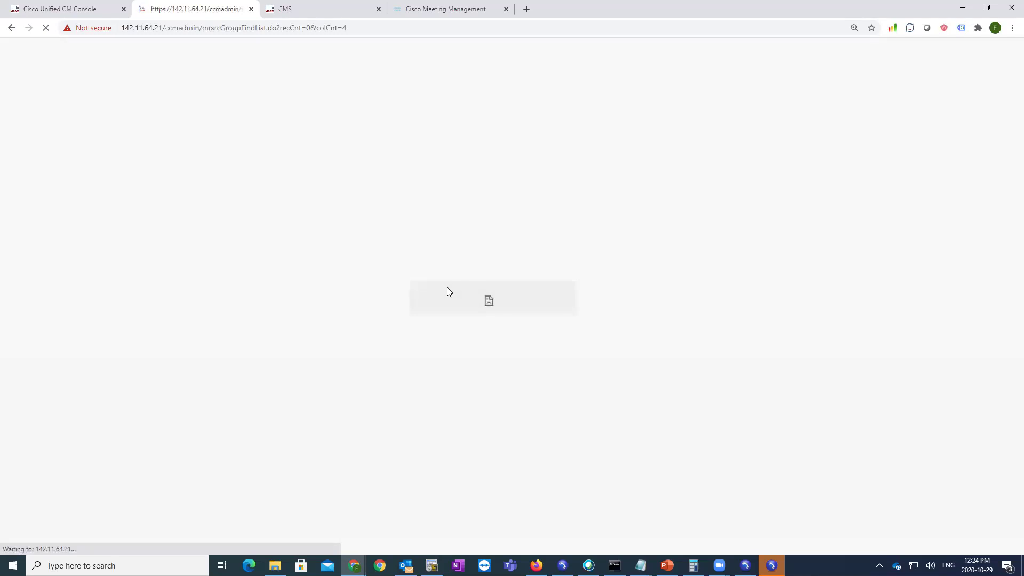
left_click_drag(115, 170, 25, 170)
left_click(38, 258)
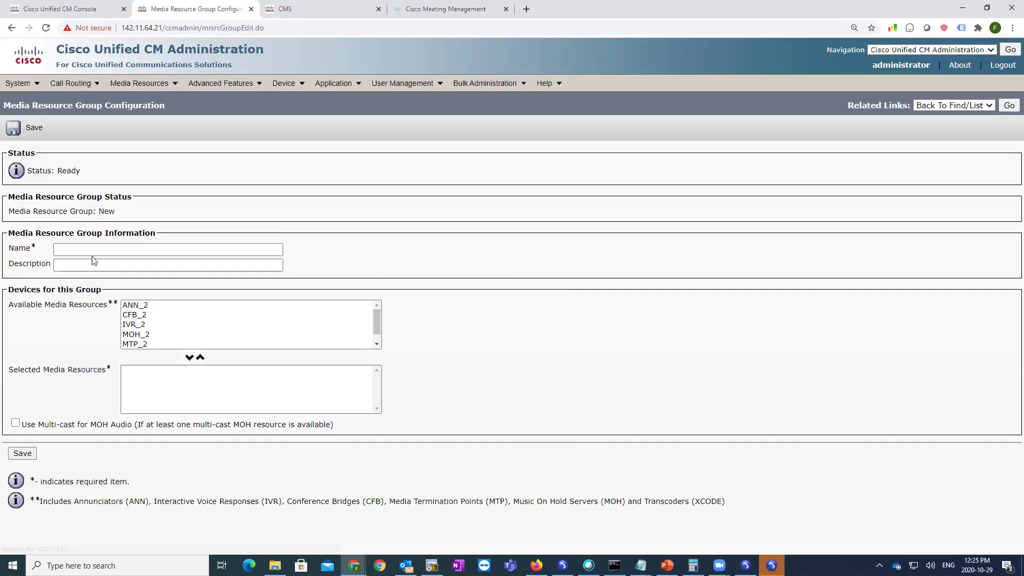
left_click(95, 250)
type("MRG_HQ")
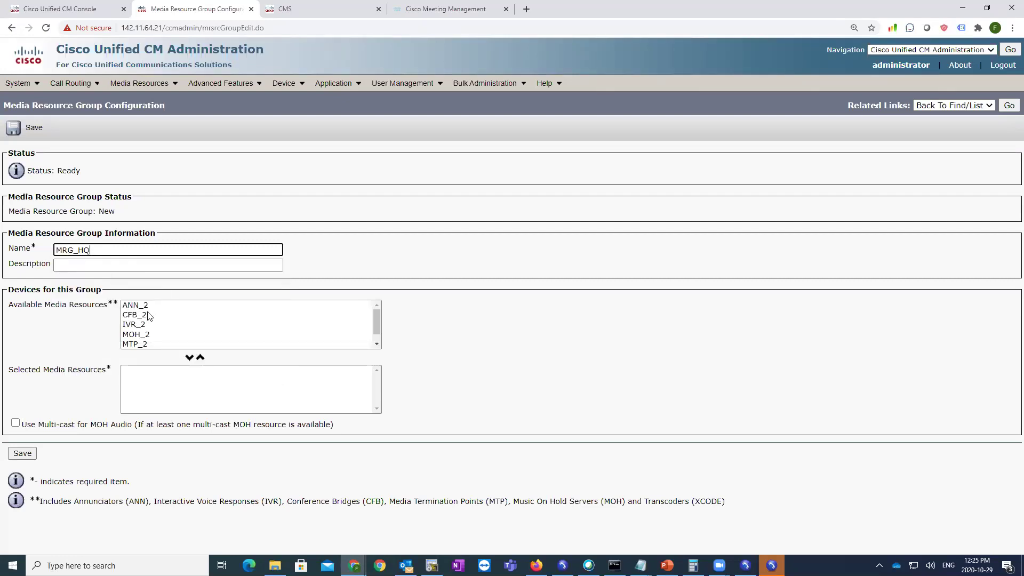
left_click(149, 315)
left_click(190, 358)
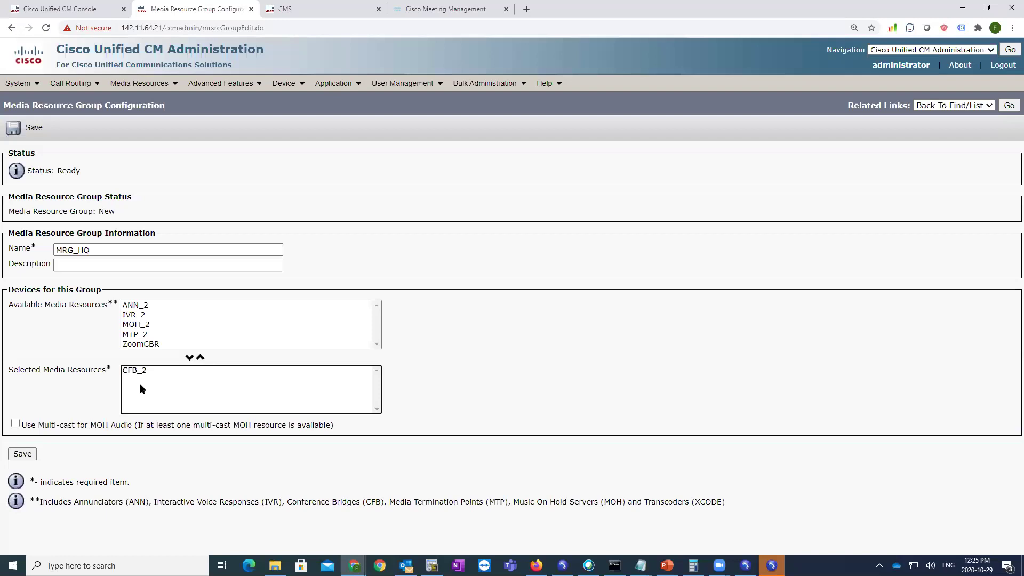
left_click(23, 453)
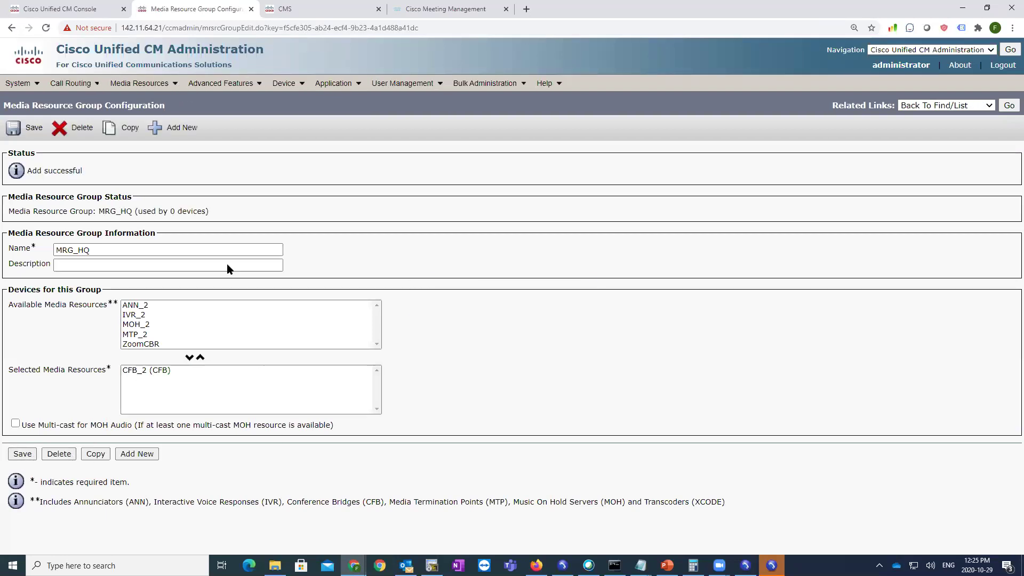
- Add media resource group list HQ_MRGL with MRG_HQ selected and save it
mouse_move(139, 83)
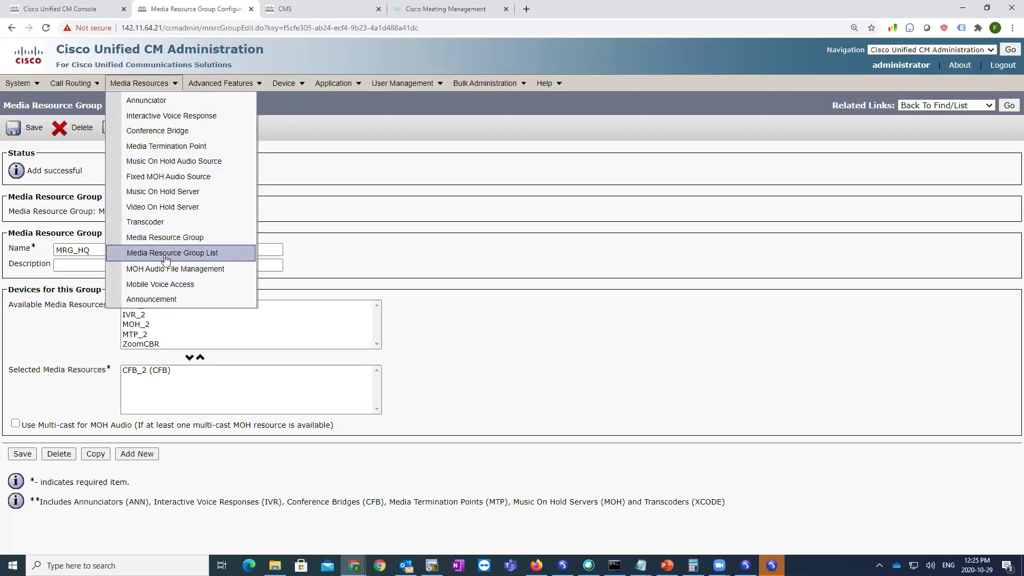
left_click(183, 255)
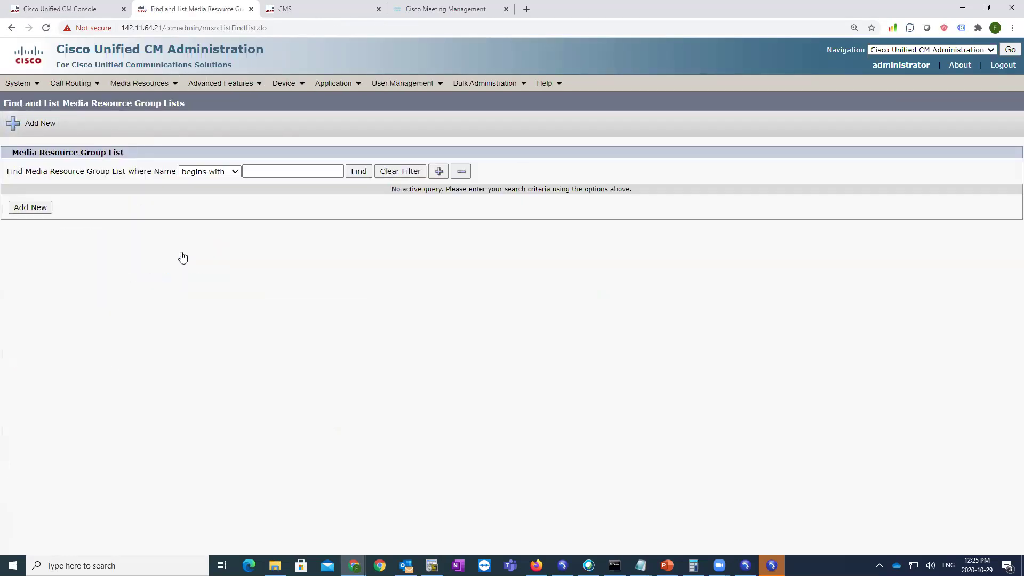
left_click(359, 172)
left_click(42, 255)
type("HQ_MRGL")
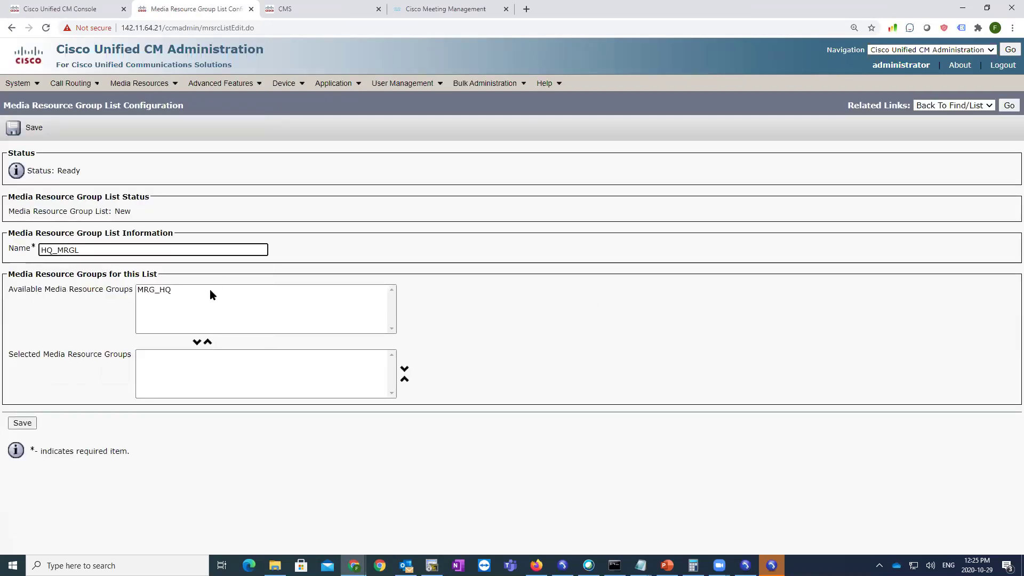
left_click(160, 292)
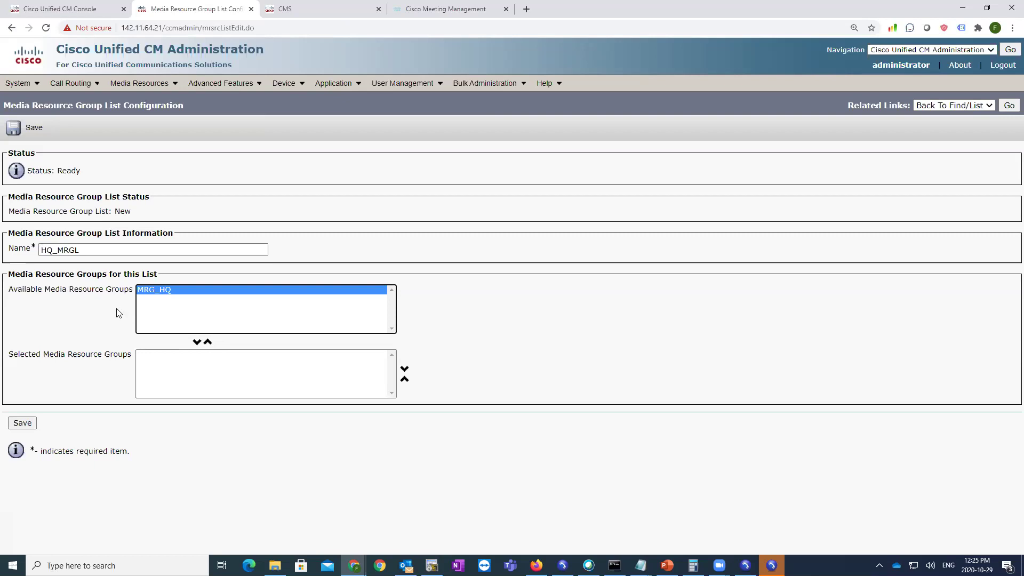
left_click(197, 342)
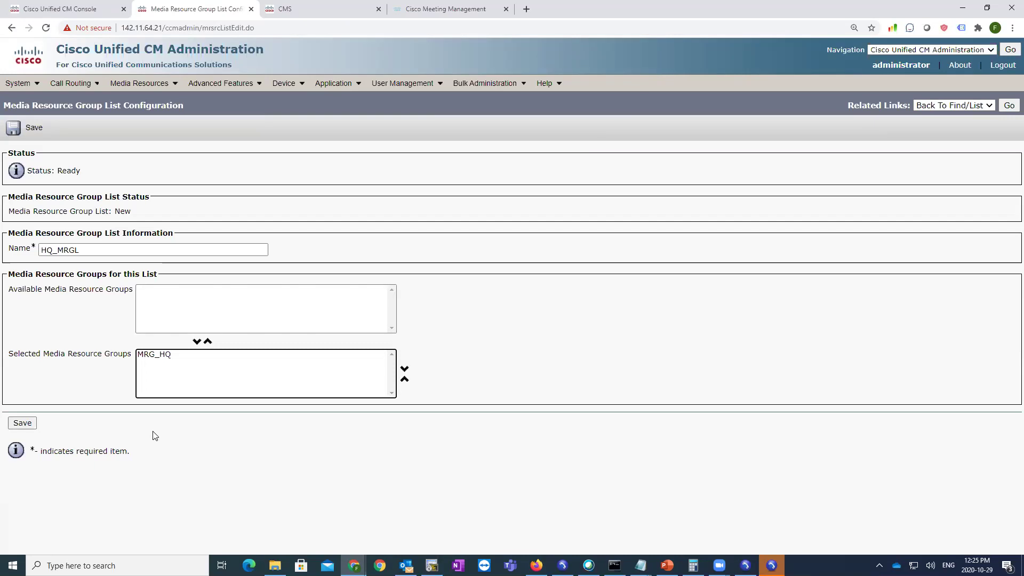
left_click(22, 422)
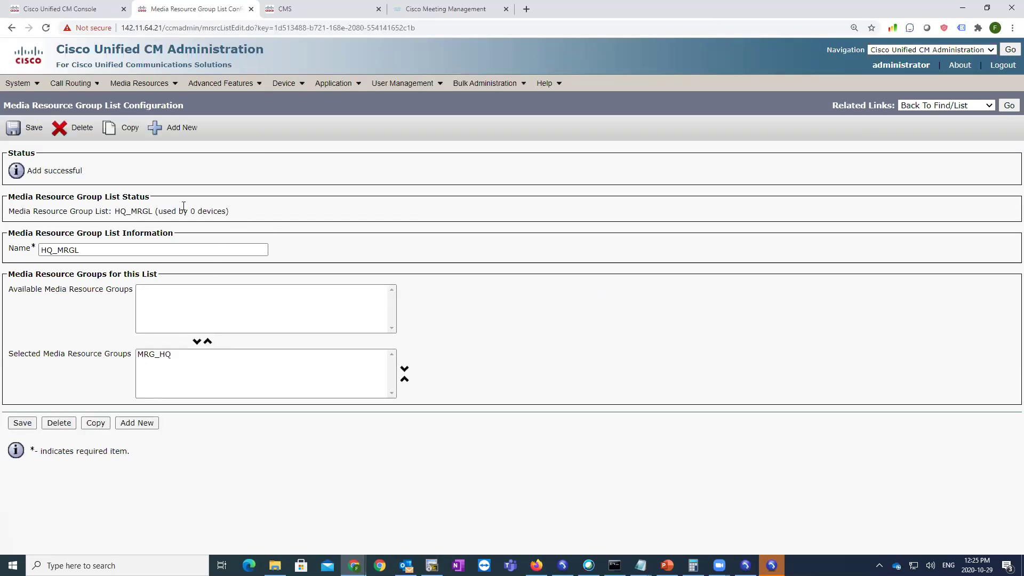
- List all phones and open the Default device pool from their Device Pool column
left_click(285, 84)
left_click(309, 147)
left_click(478, 170)
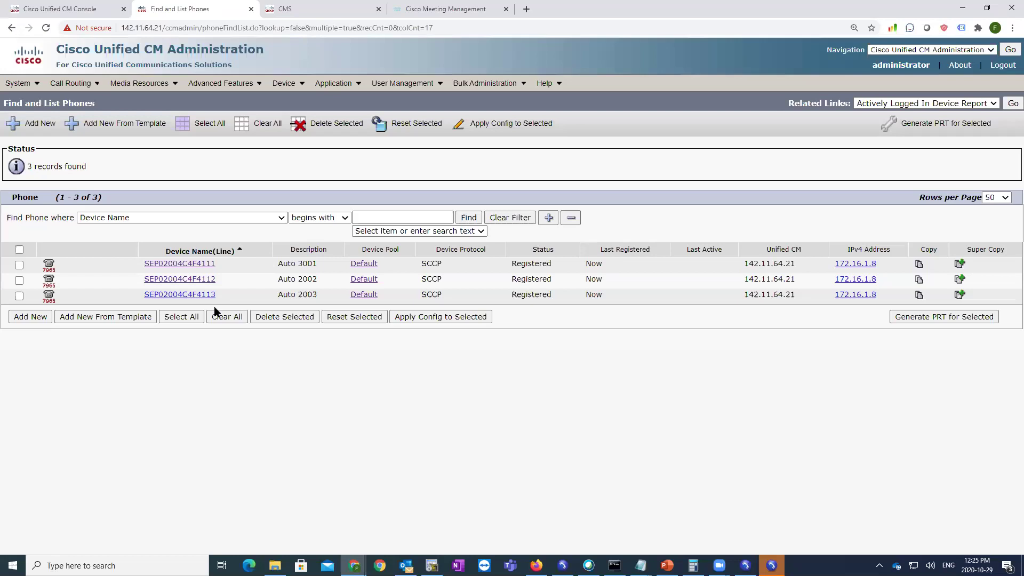
left_click_drag(410, 255, 356, 252)
left_click(361, 265)
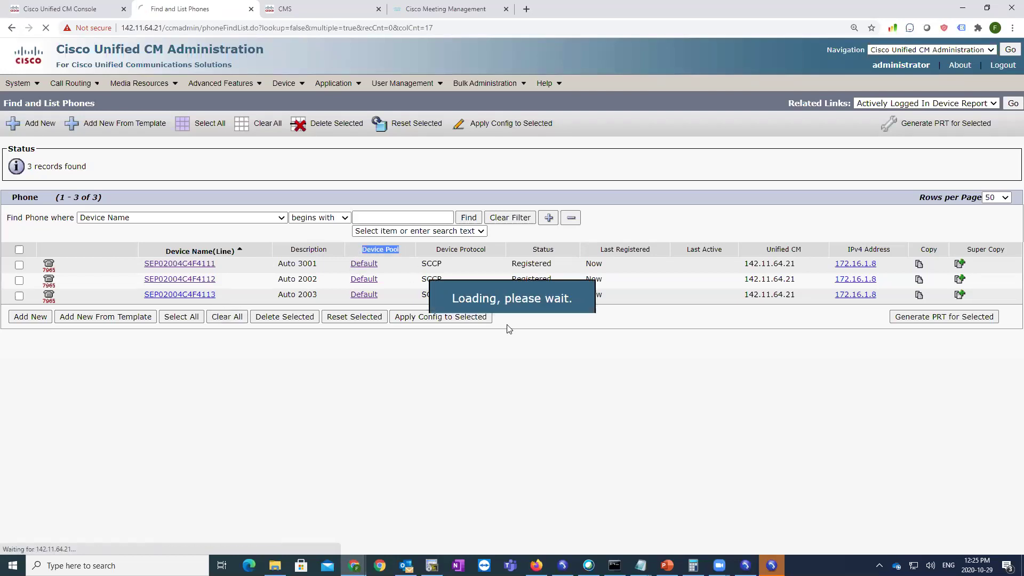
- Assign HQ_MRGL to the Default device pool and reset its 13 devices
scroll(257, 347, "down", 2)
left_click_drag(27, 293, 156, 299)
left_click(155, 297)
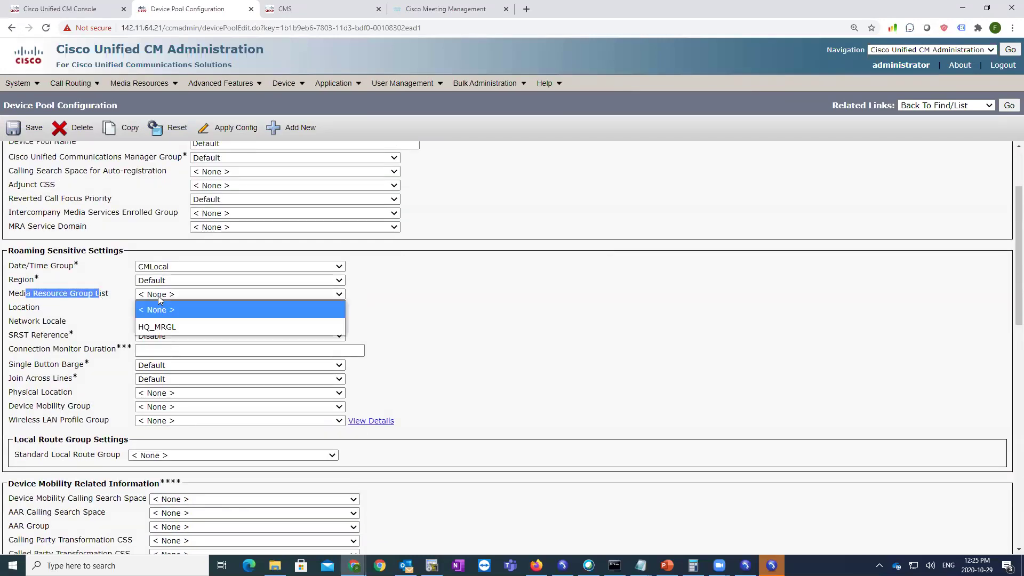
left_click(167, 327)
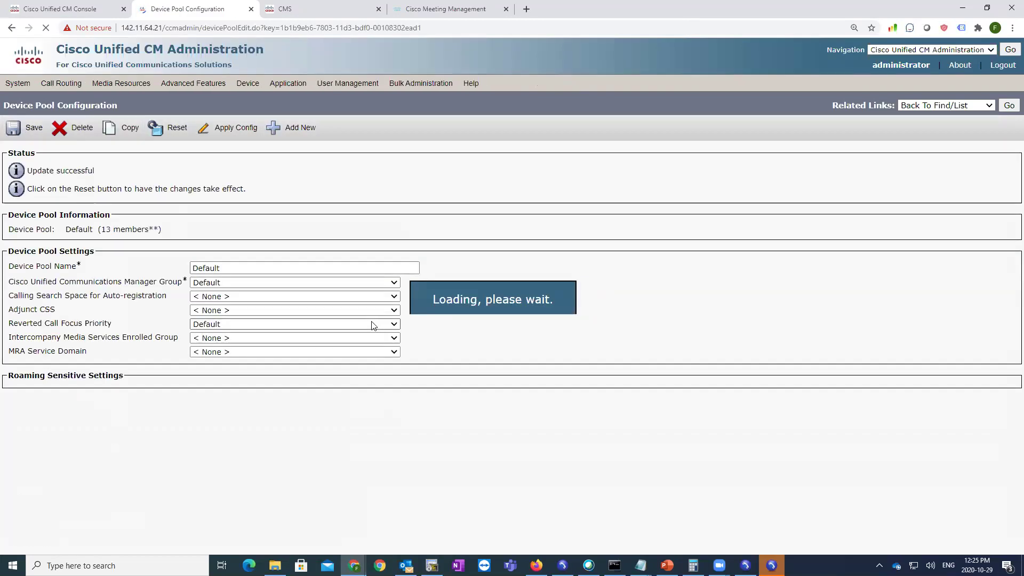
left_click(171, 130)
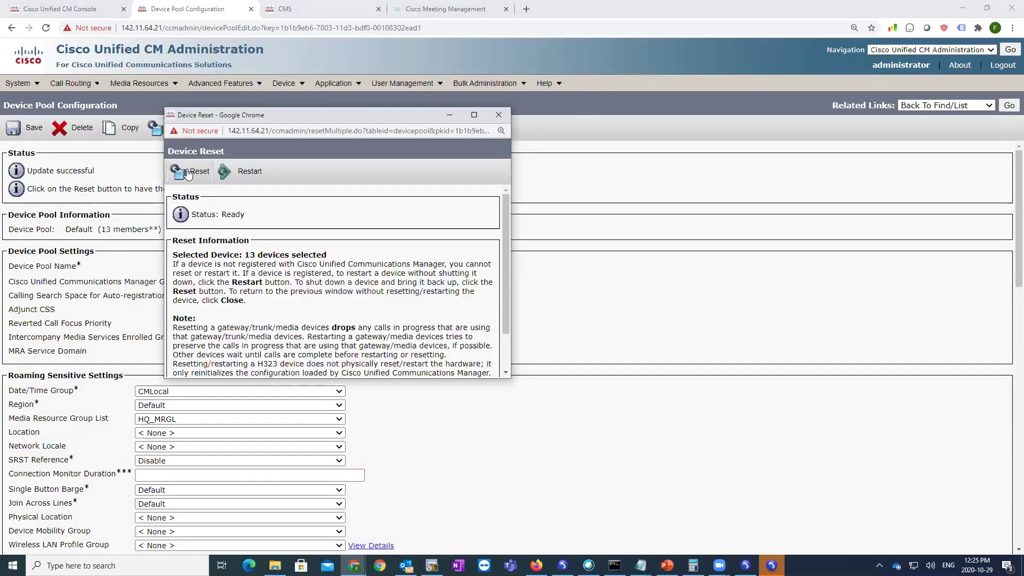
left_click(196, 179)
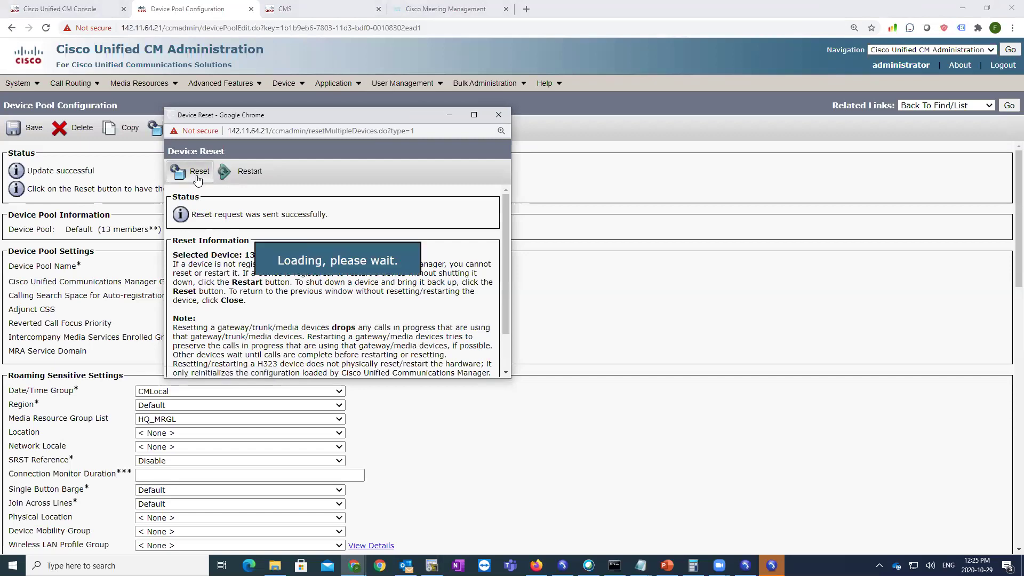
left_click(498, 116)
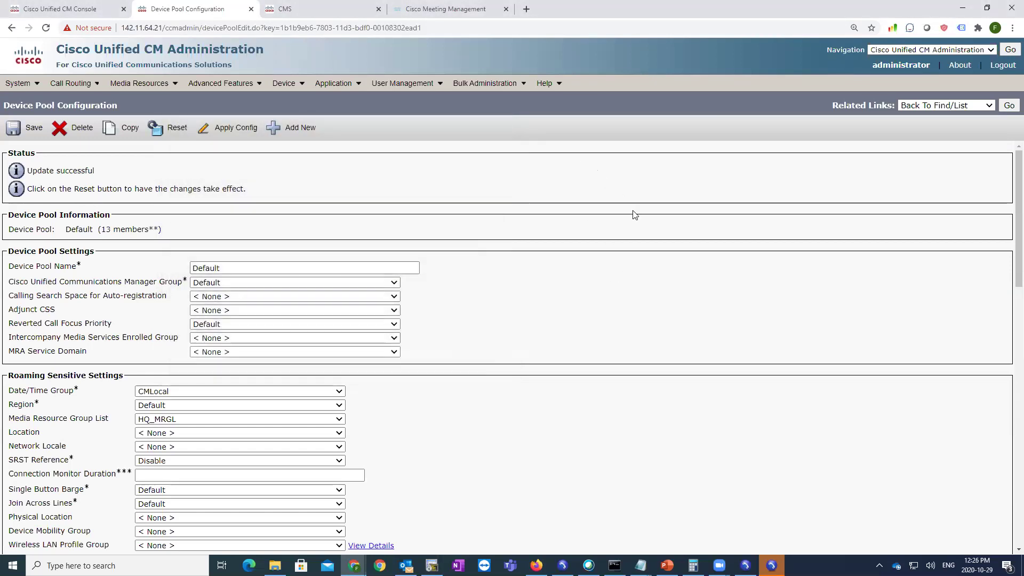
left_click(1008, 106)
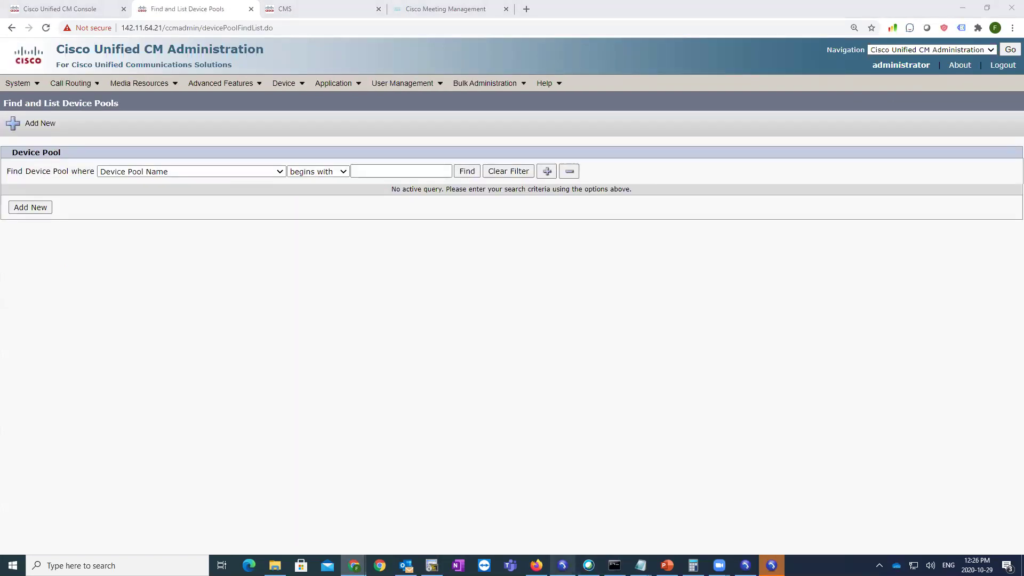
- Launch the 3001 and 2002 softphones, arrange their windows, then return to the browser
left_click(562, 565)
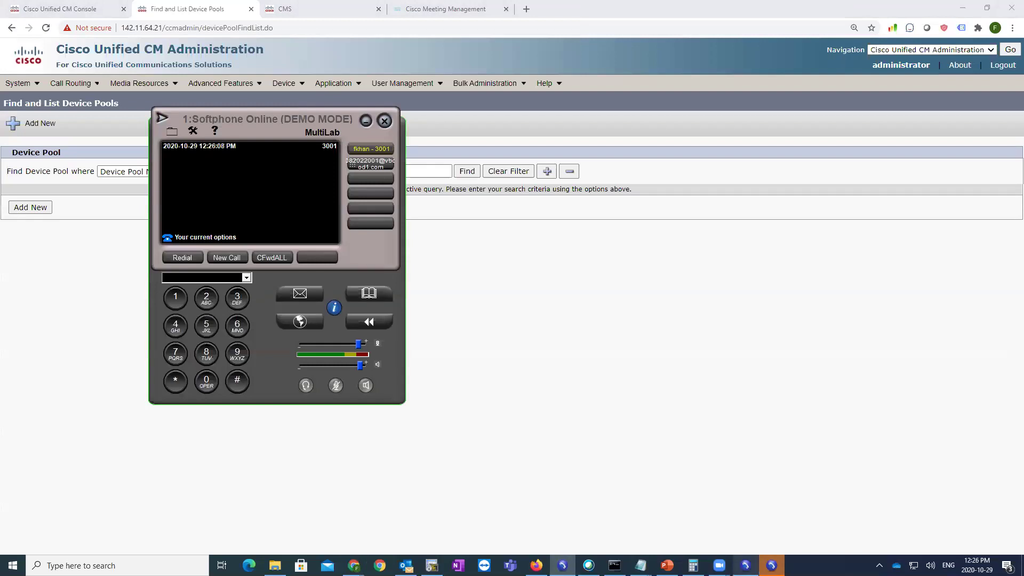
left_click(745, 565)
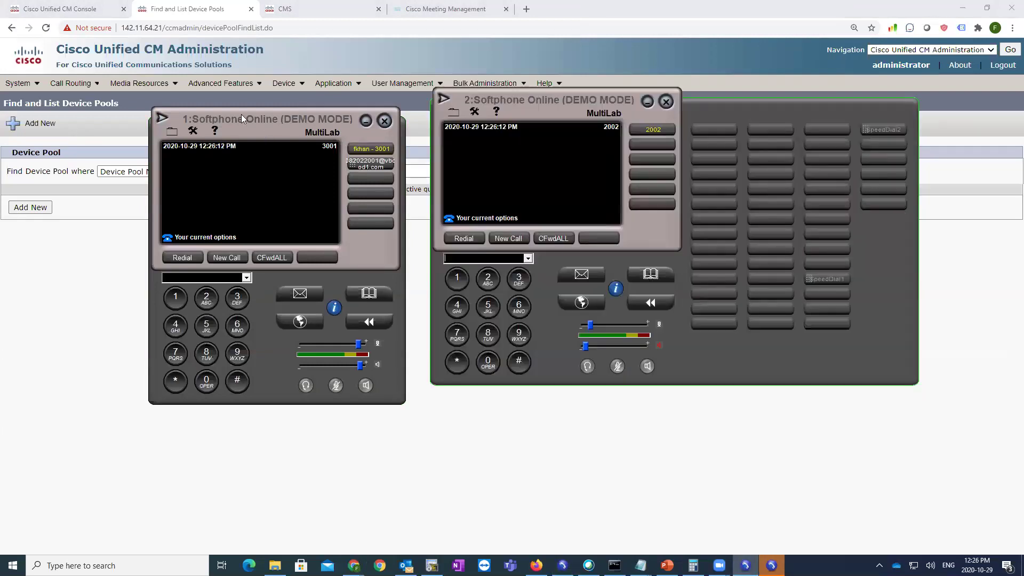
left_click_drag(241, 114, 150, 67)
left_click(746, 565)
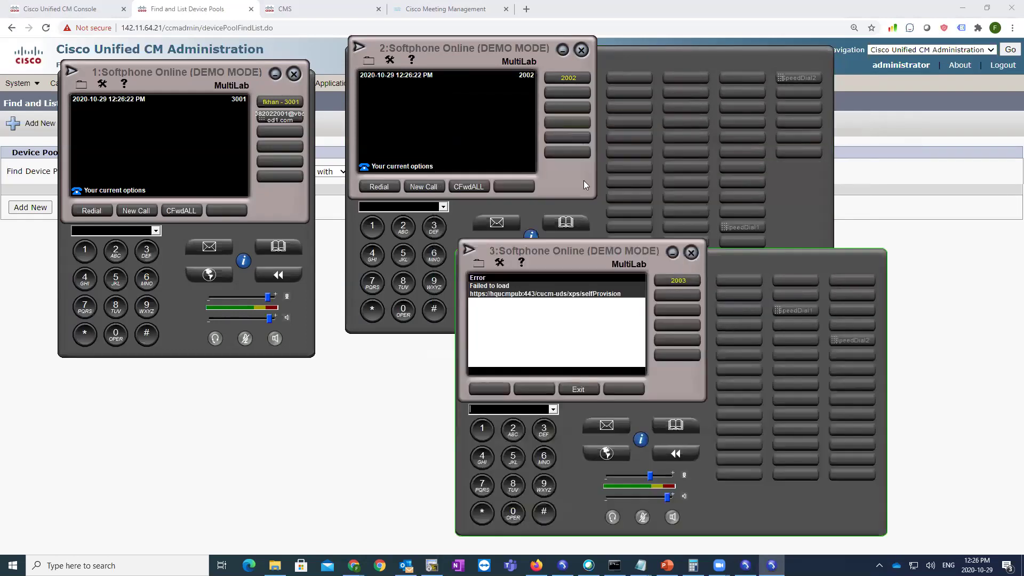
left_click(279, 434)
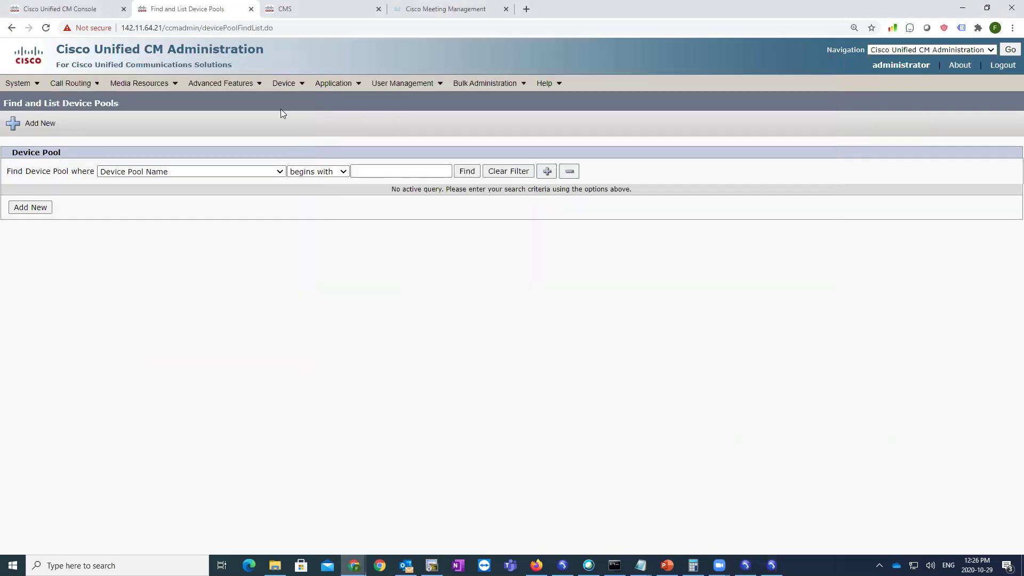
- Clear the Idle URL on phone SEP02004C4F4113 and save its configuration
left_click(293, 88)
left_click(298, 145)
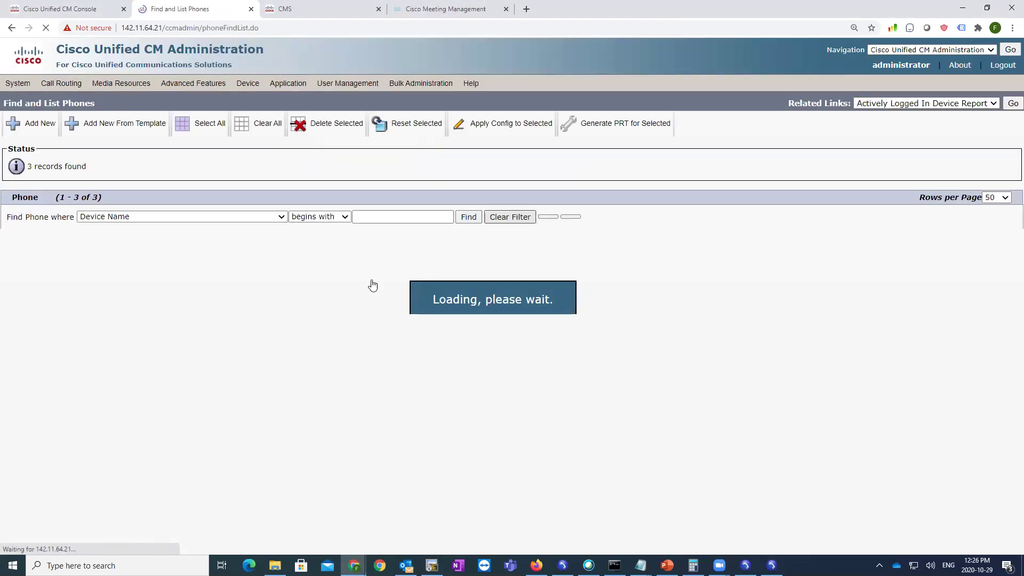
left_click(199, 294)
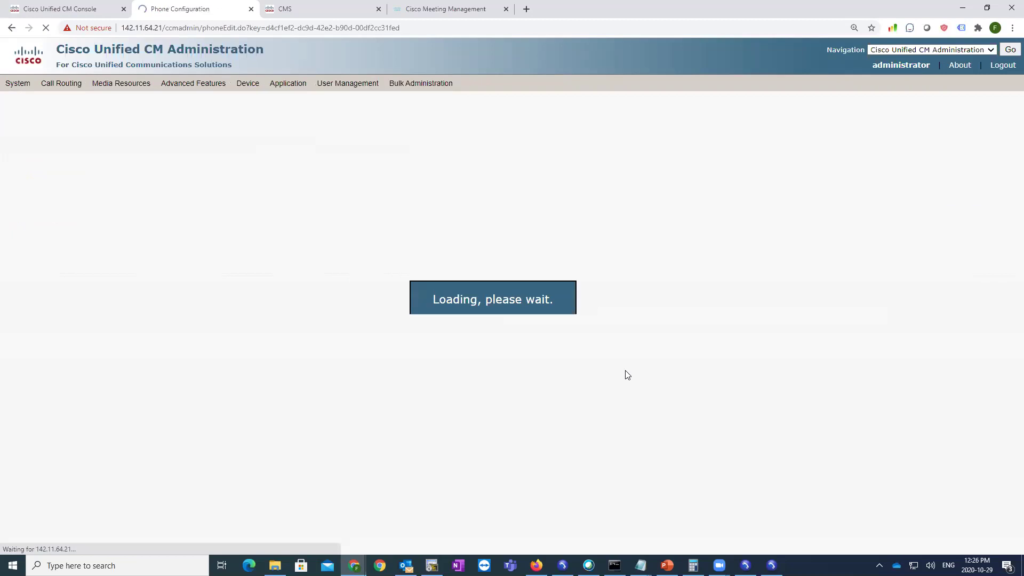
scroll(626, 384, "down", 10)
scroll(634, 410, "down", 15)
scroll(533, 331, "up", 5)
left_click_drag(554, 357, 288, 369)
key("BackSpace")
left_click(24, 127)
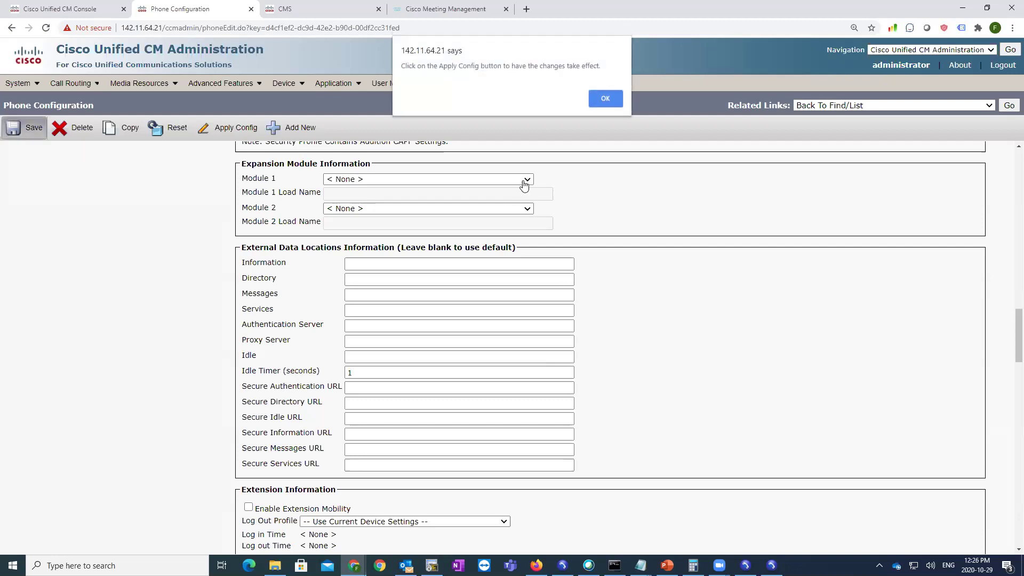
left_click(603, 98)
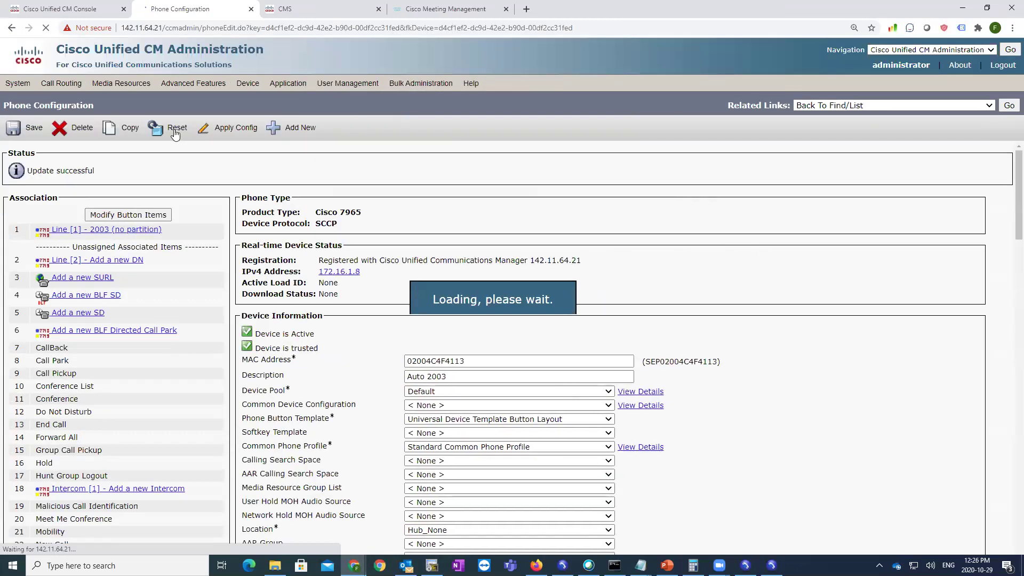
- Reset phone SEP02004C4F4113 from its configuration page and close the reset window
left_click(175, 133)
left_click(183, 171)
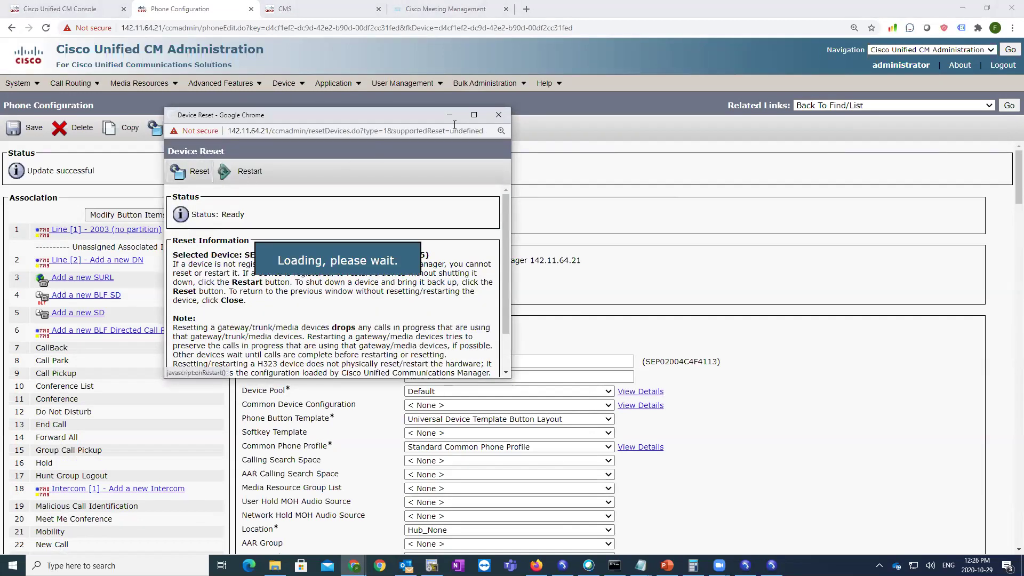
left_click(498, 115)
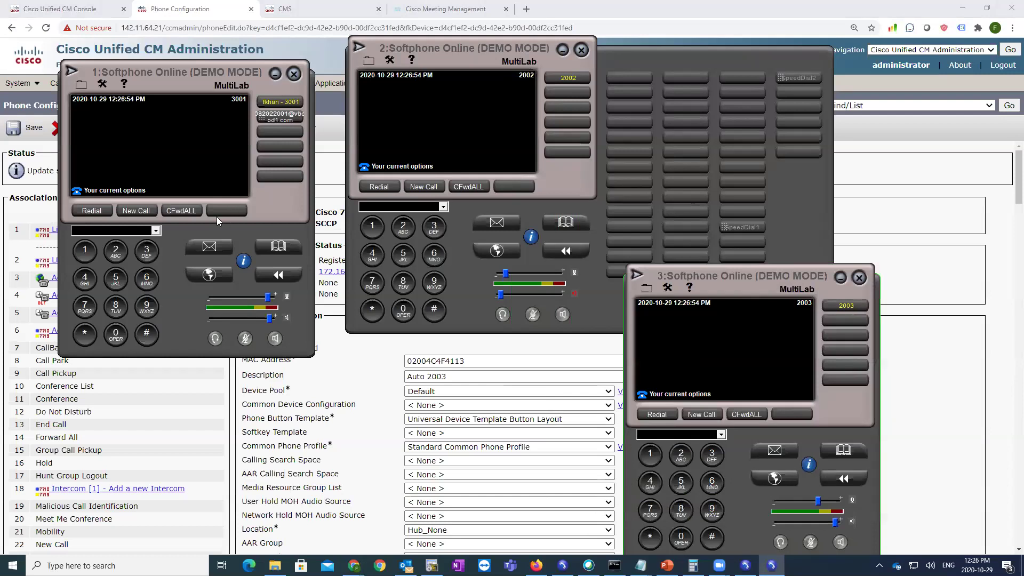
- Dial 2002 from the 3001 softphone, answer on 2002, then end the call
left_click(136, 211)
left_click(116, 251)
left_click(116, 333)
left_click(115, 334)
left_click(115, 251)
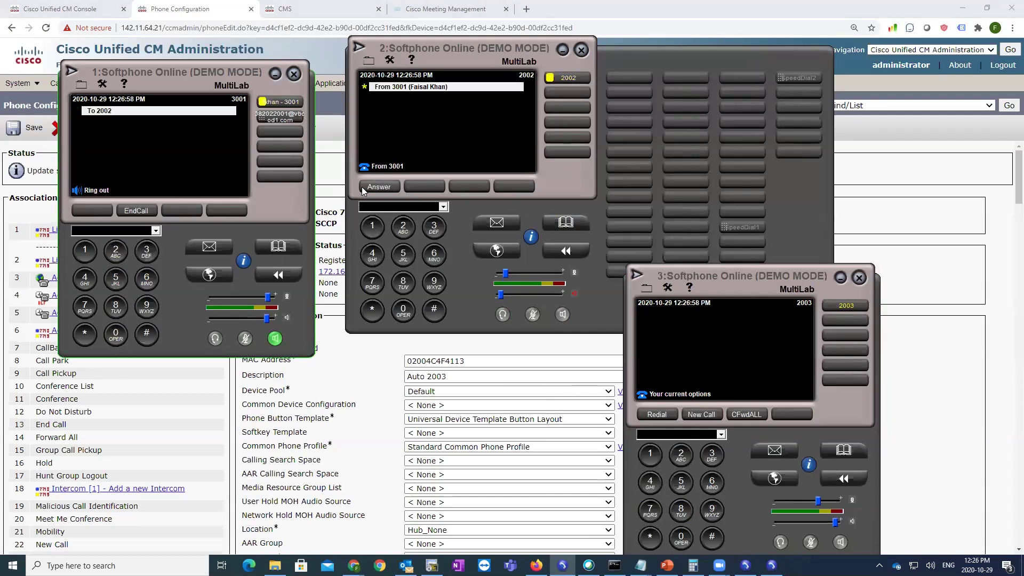
left_click(362, 188)
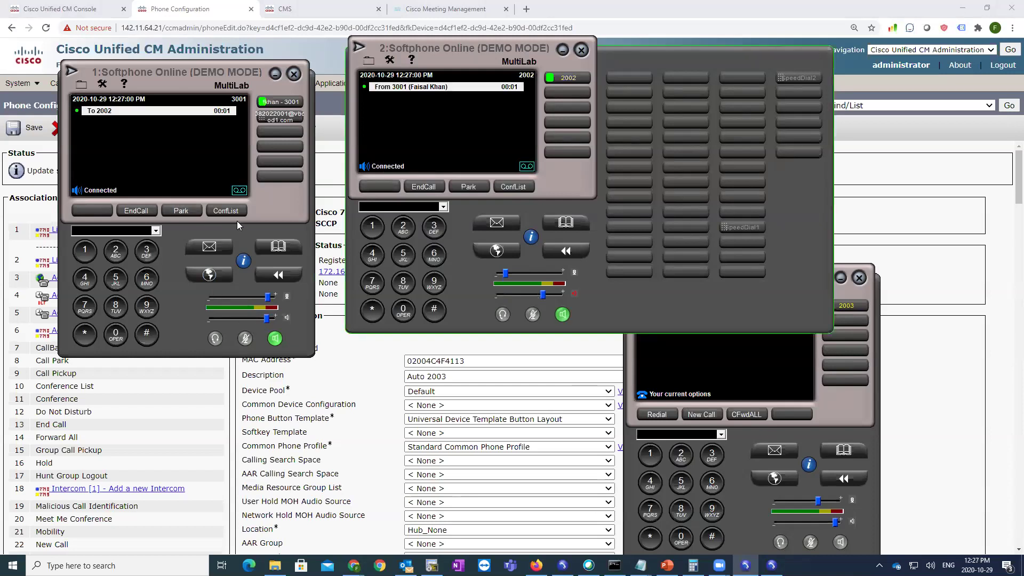
left_click(178, 174)
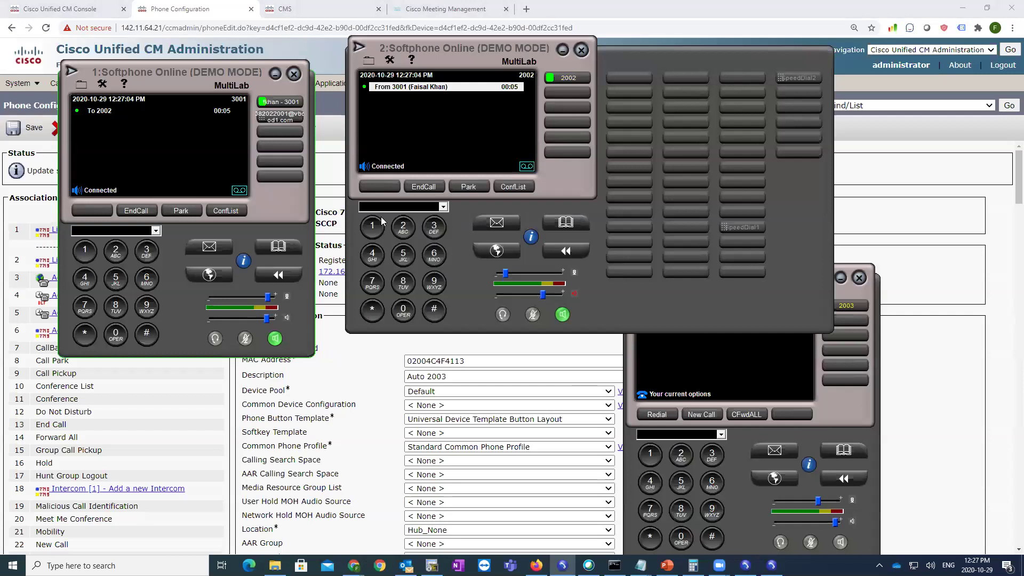
left_click(150, 211)
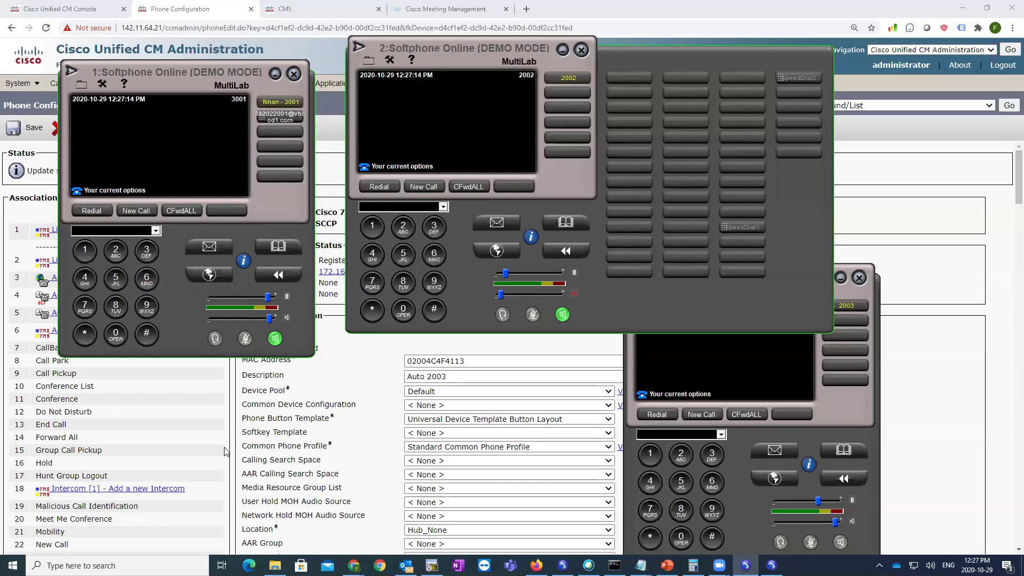
left_click(331, 430)
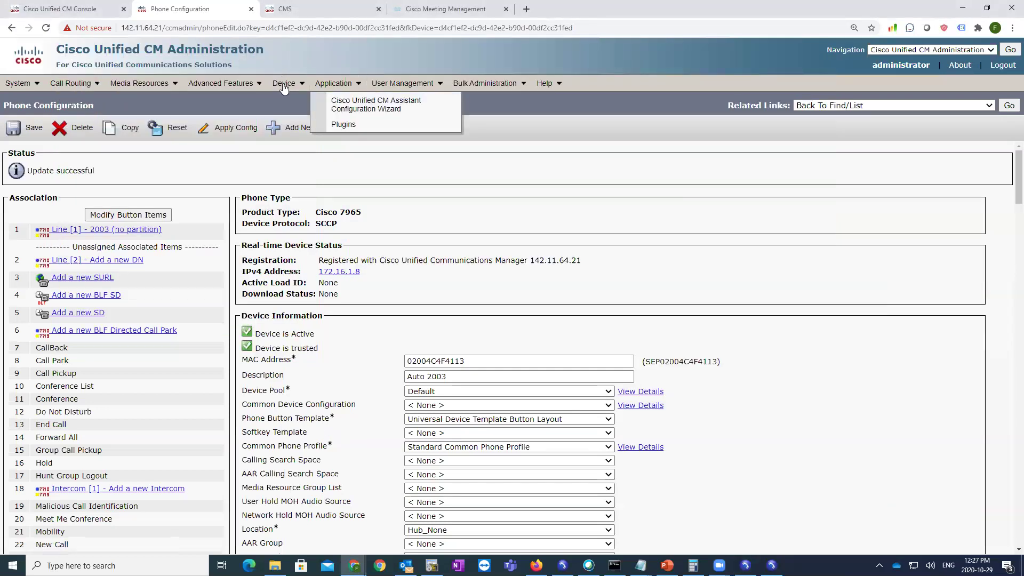
- Copy the Standard User softkey template and save it as Standard User - ZoomWebinar
mouse_move(284, 88)
mouse_move(353, 214)
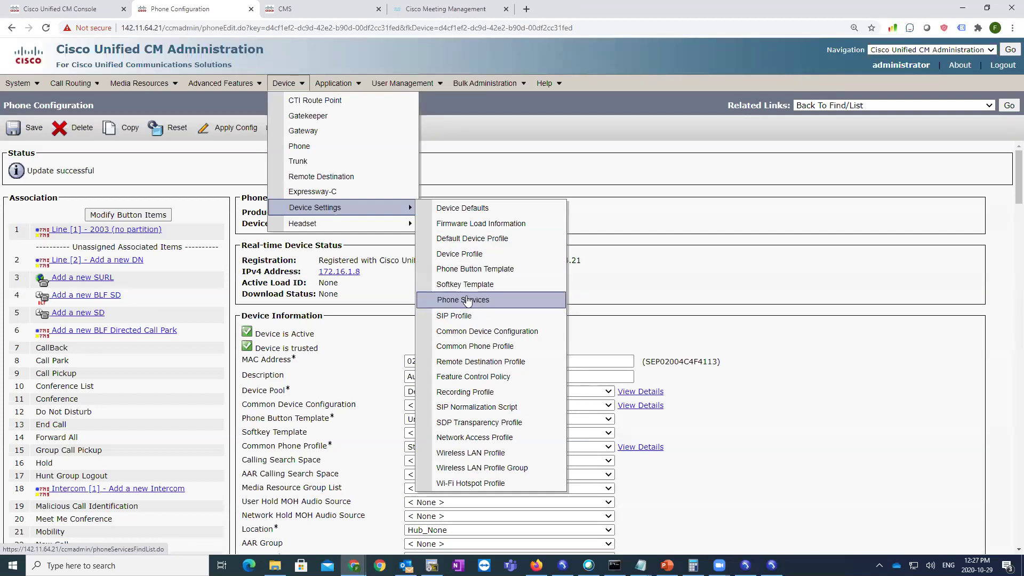
left_click(545, 285)
left_click(541, 171)
left_click_drag(112, 368, 38, 368)
left_click(992, 368)
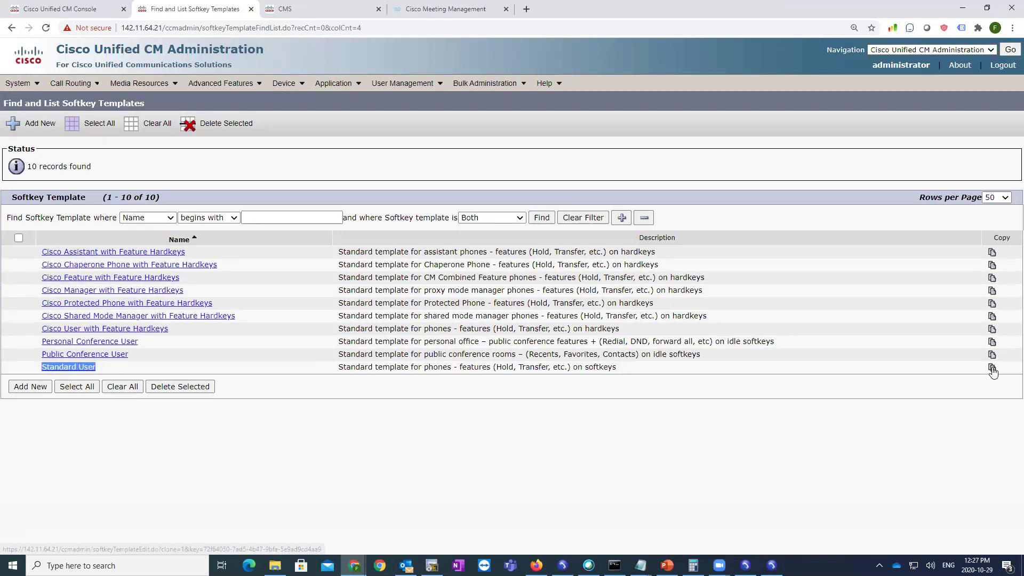
left_click(135, 214)
type("- ")
type("ZS")
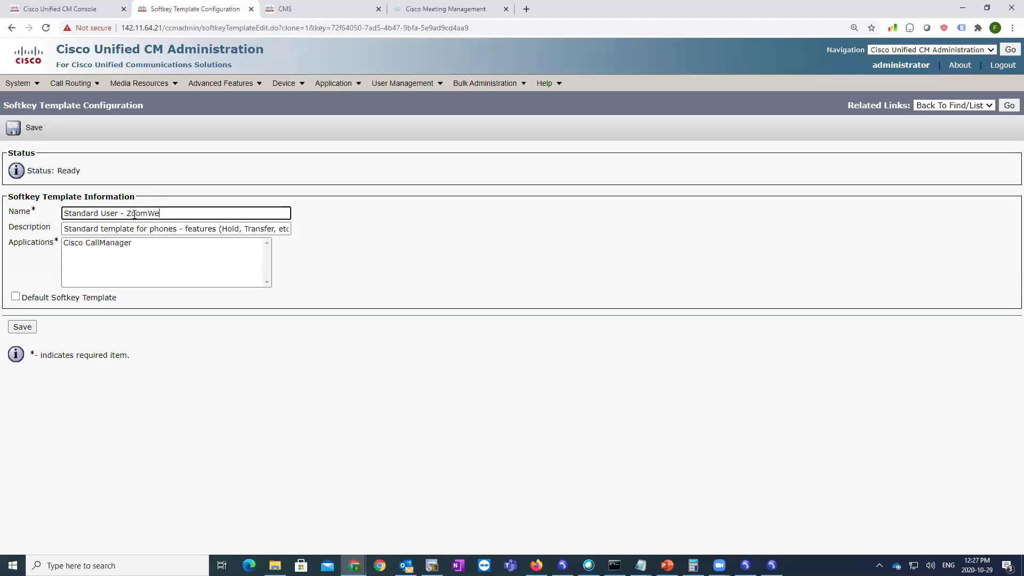
left_click(22, 327)
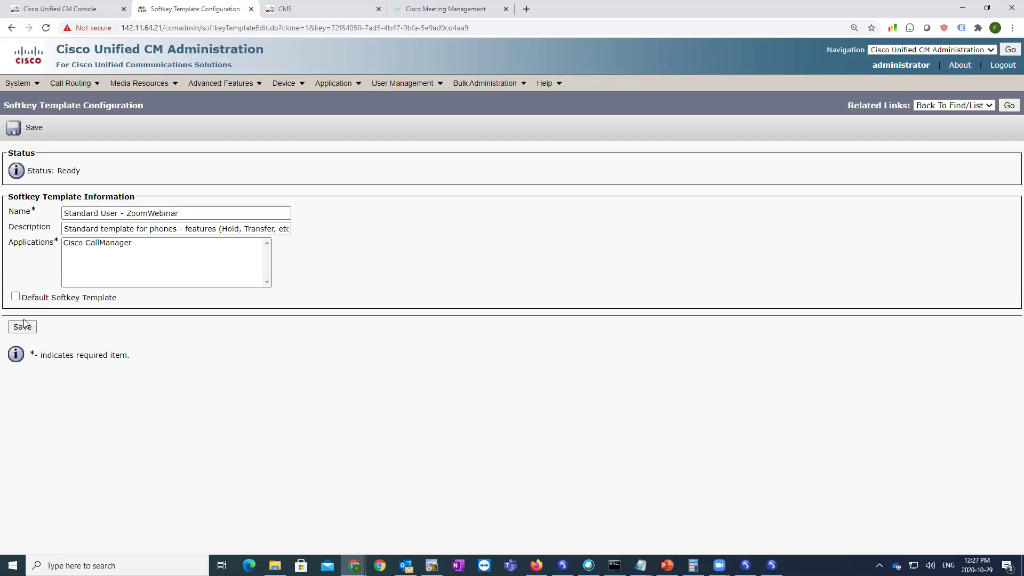
- Open the new template's softkey layout through Configure Softkey Layout
left_click(981, 106)
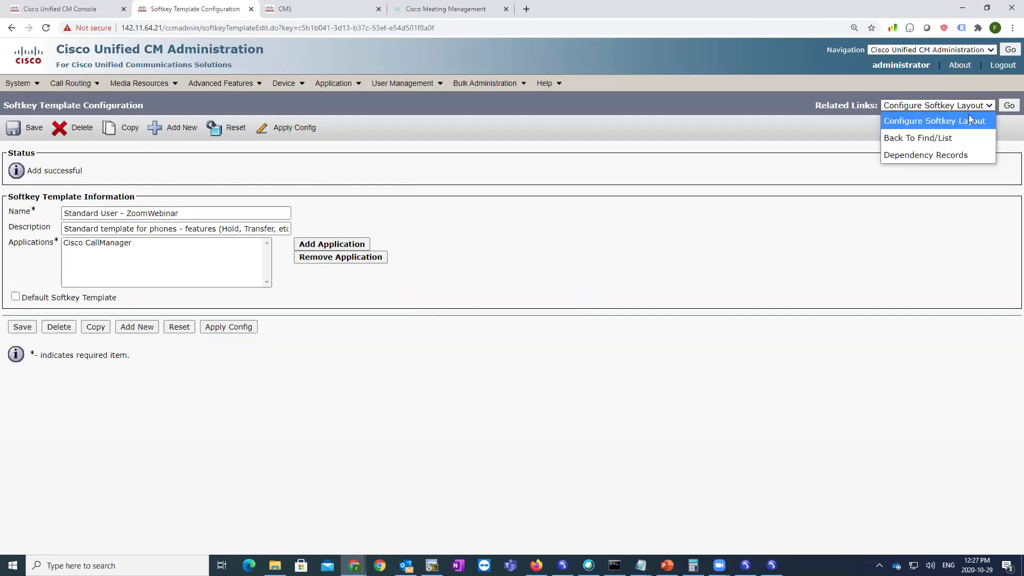
left_click(973, 108)
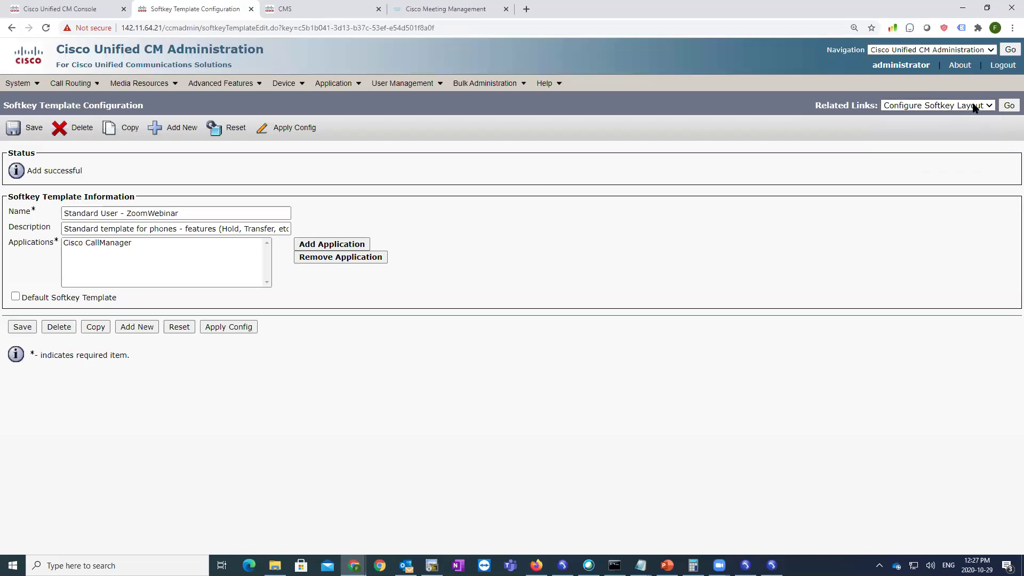
left_click_drag(810, 113, 877, 111)
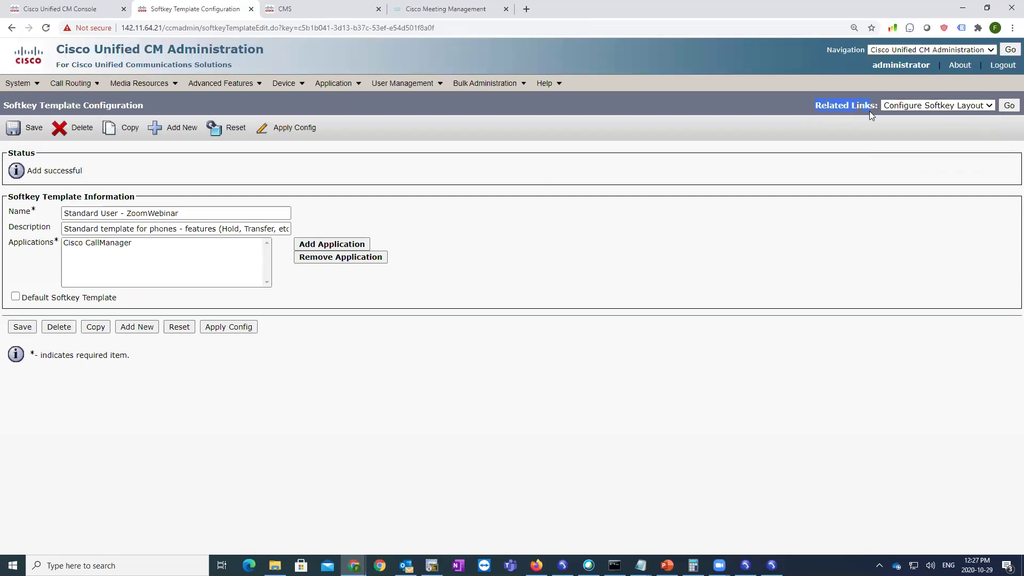
left_click(1008, 107)
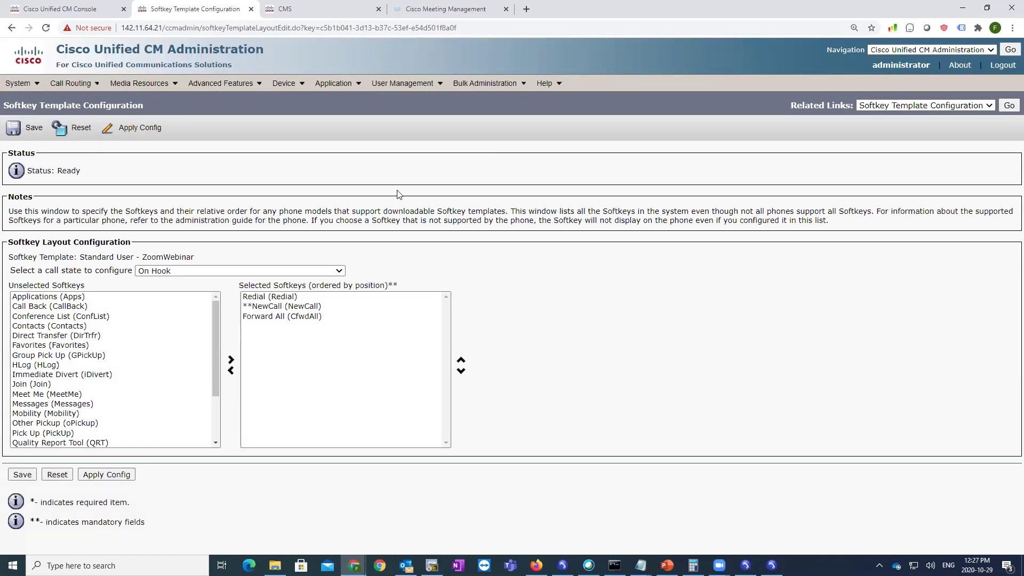
- Show the Connected call state's softkeys and select Conference among the selected keys
left_click(218, 311)
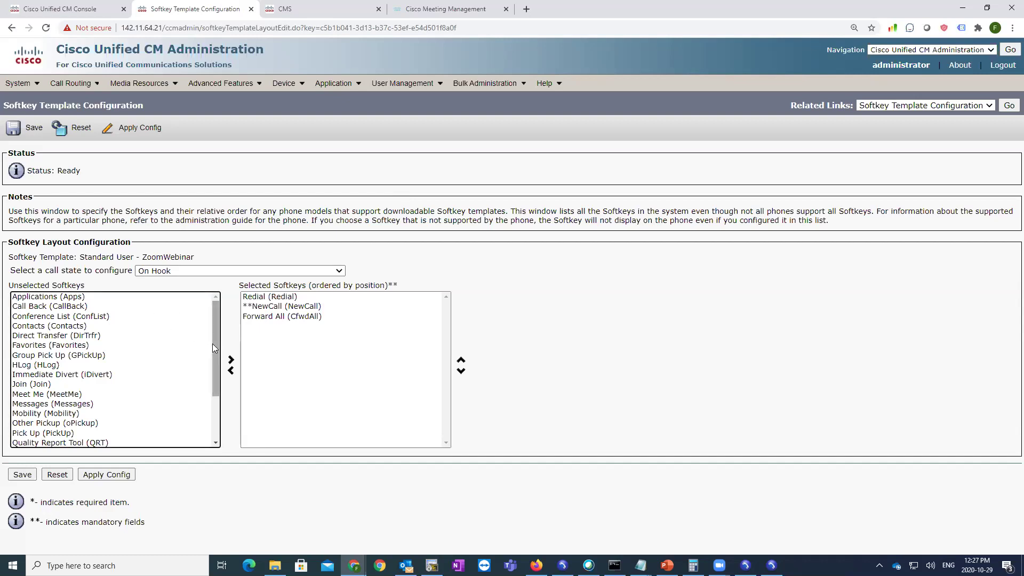
mouse_move(213, 347)
left_mouse_down()
mouse_move(213, 392)
mouse_move(221, 329)
left_mouse_up()
left_click(191, 272)
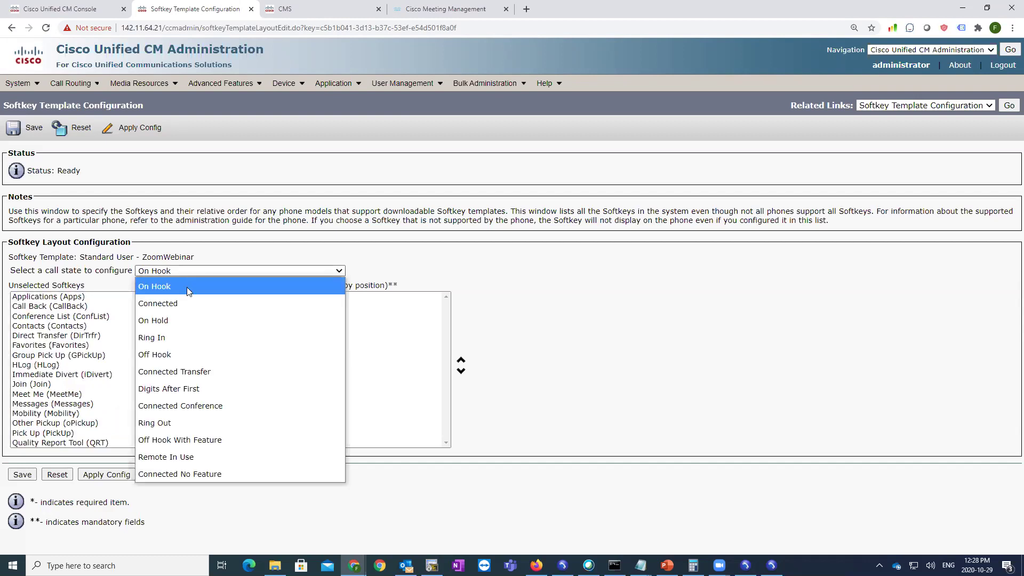
left_click(161, 308)
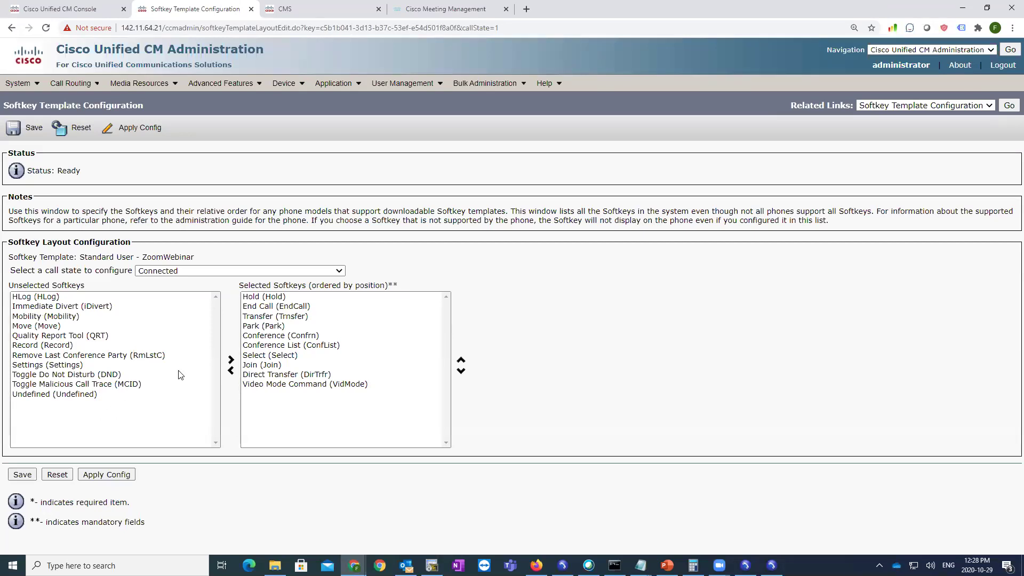
left_click(299, 336)
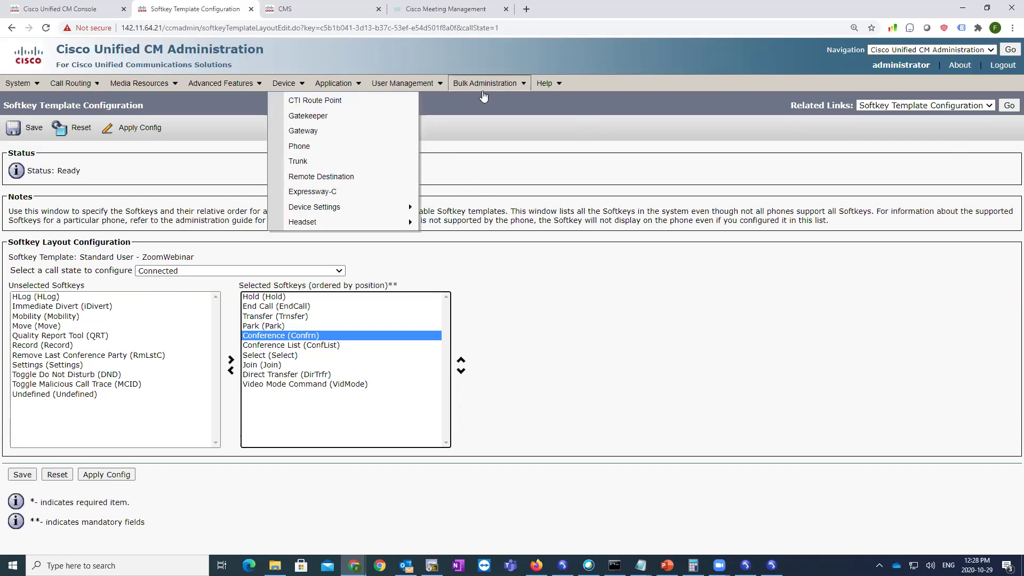
mouse_move(484, 86)
mouse_move(500, 123)
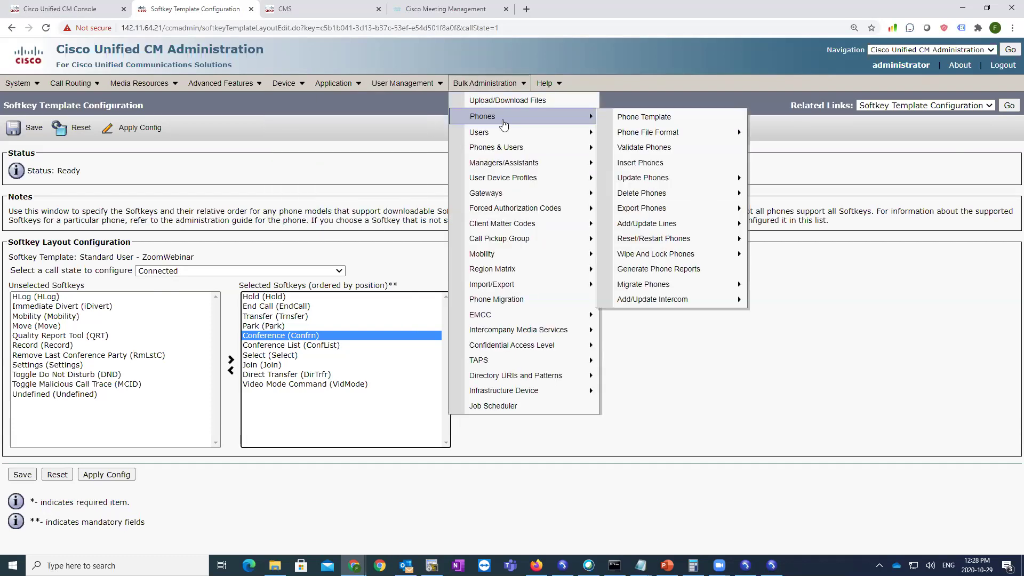
mouse_move(722, 183)
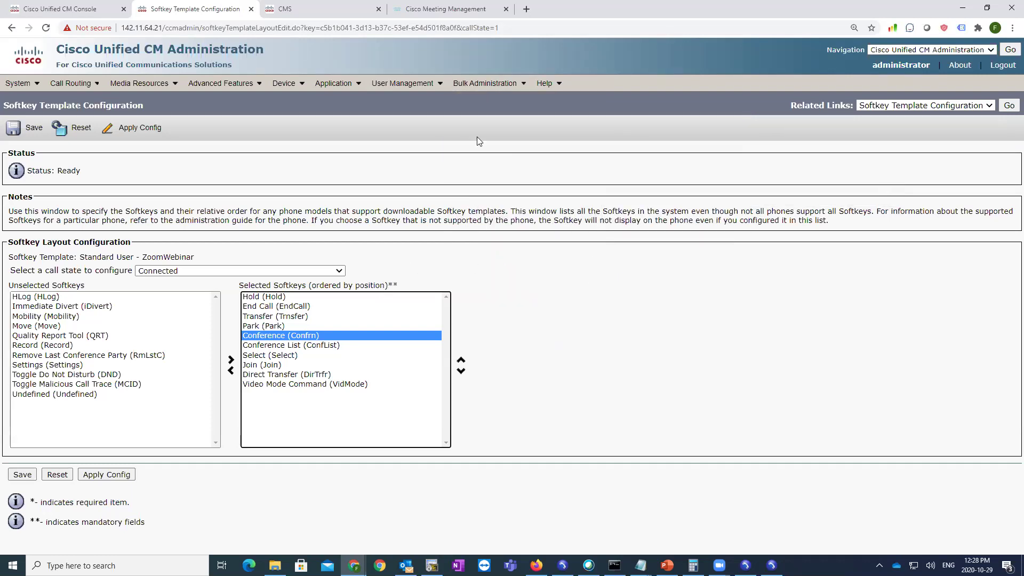
- Start a bulk Update Phones job and query all phones
mouse_move(589, 122)
mouse_move(673, 178)
left_click(800, 195)
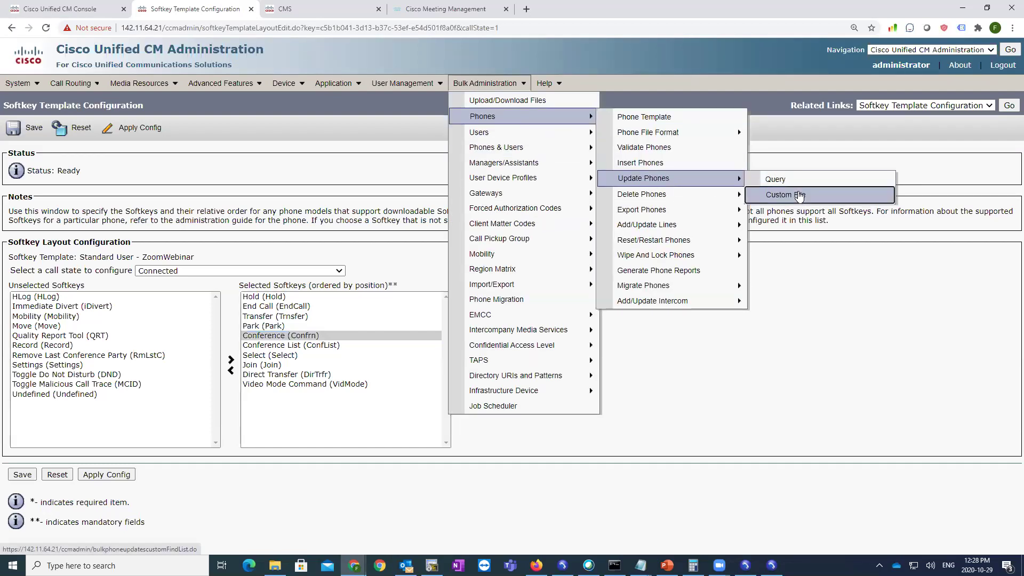
left_click(784, 181)
left_click(542, 150)
left_click(21, 317)
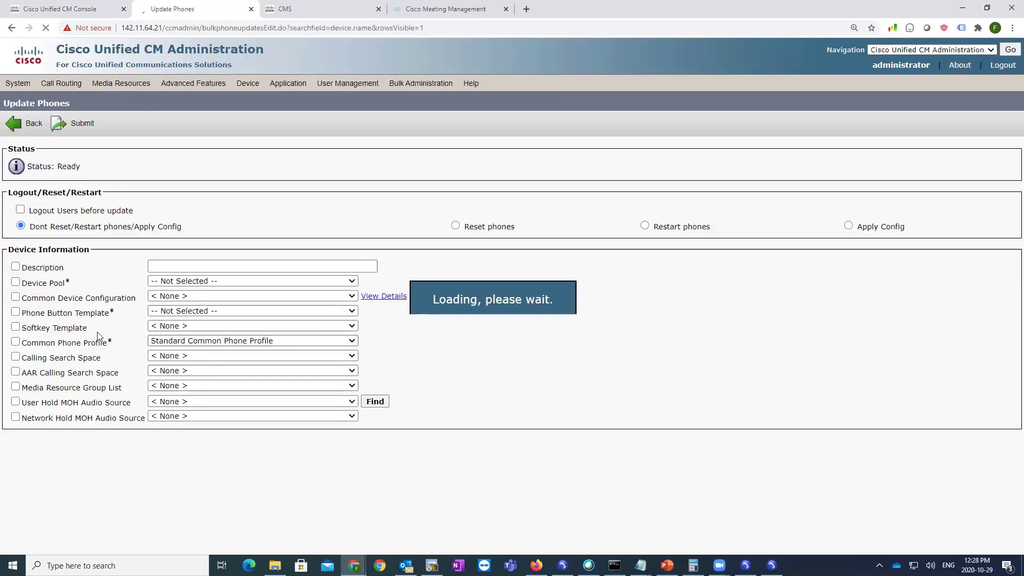
- Assign the Standard User - ZoomWebinar softkey template and submit the job to run immediately
left_click(15, 327)
left_click_drag(23, 327, 88, 327)
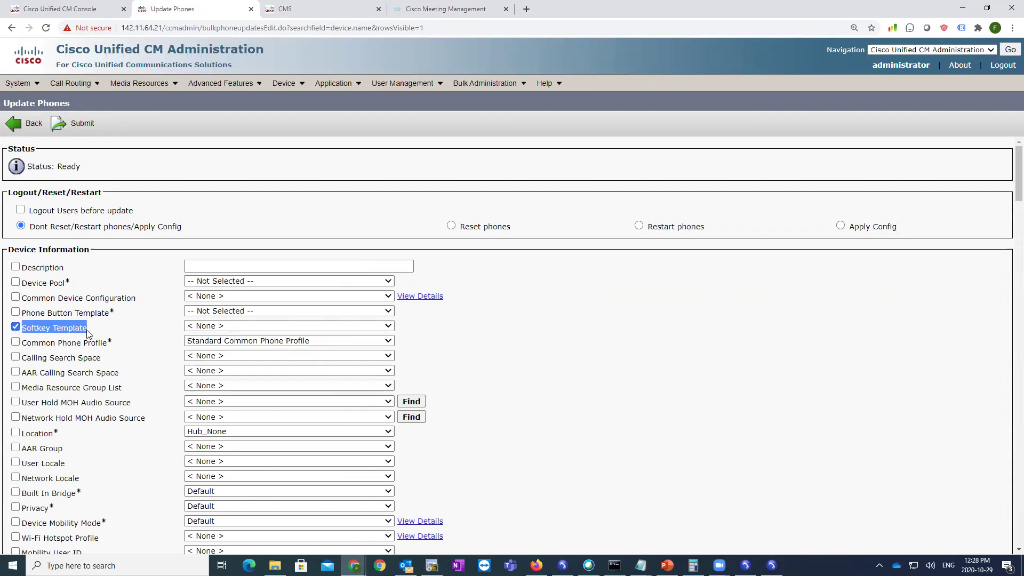
left_click(247, 326)
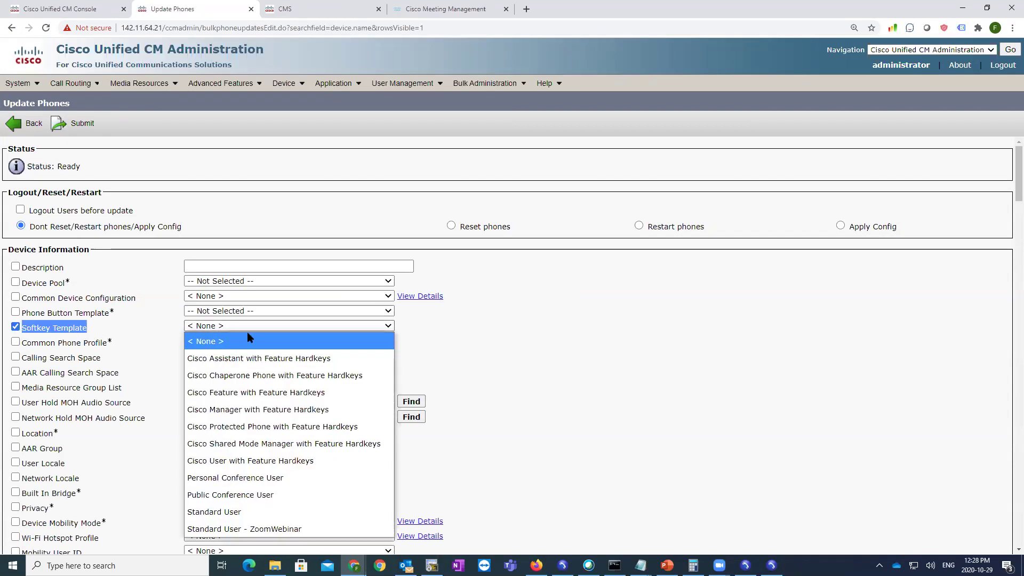
left_click(243, 529)
scroll(562, 360, "down", 15)
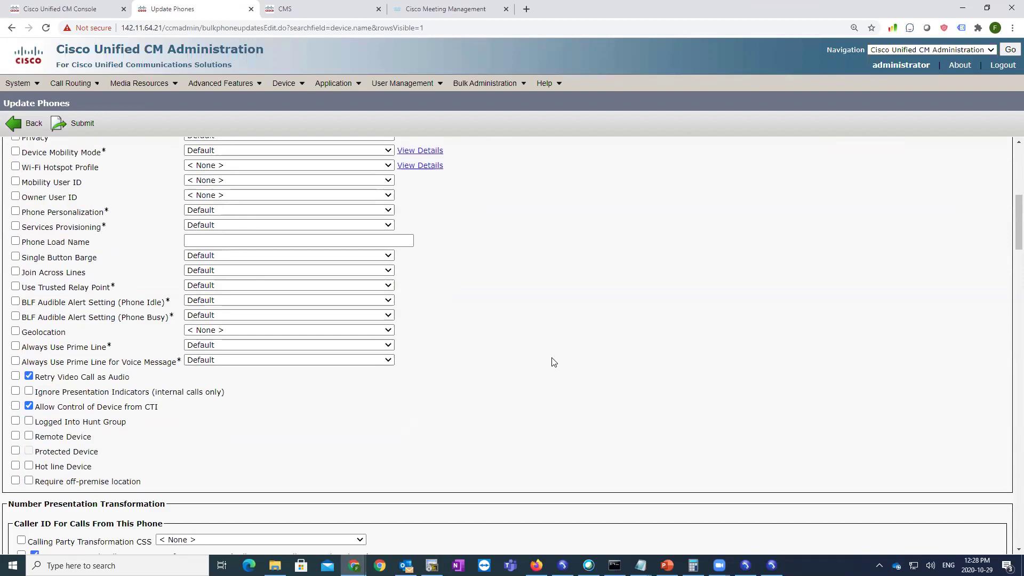
scroll(25, 539, "down", 20)
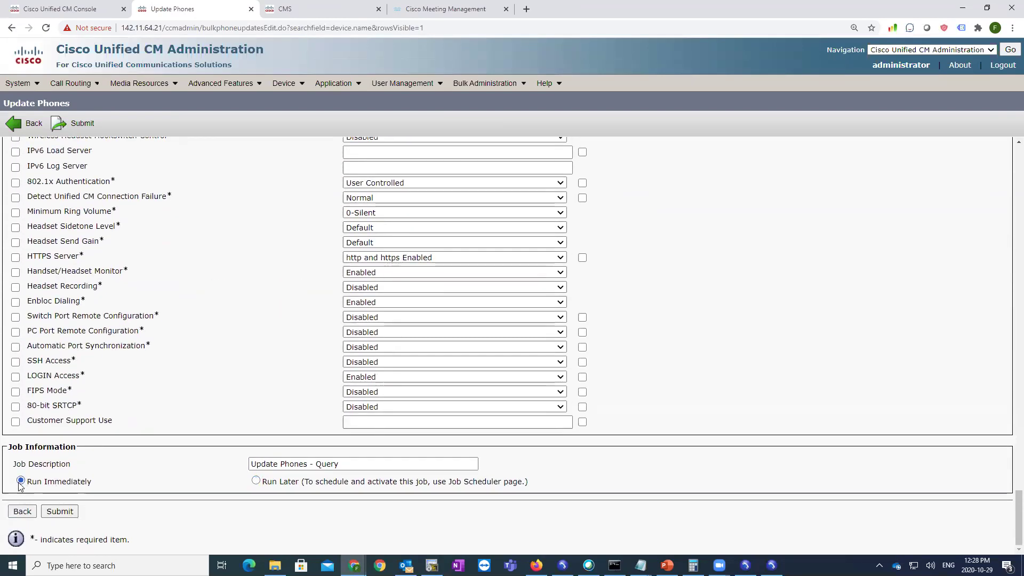
left_click(53, 510)
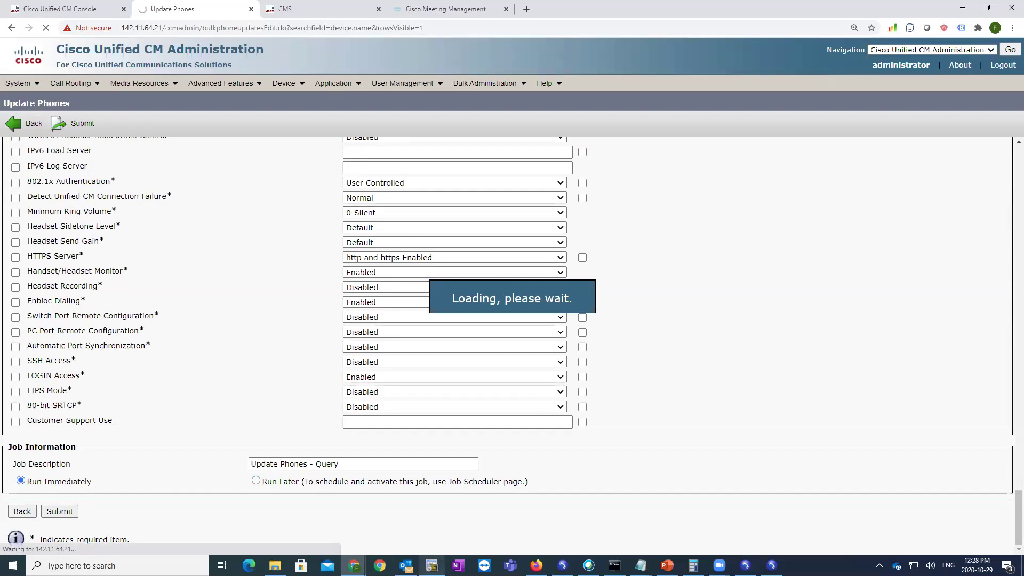
key("alt+Tab")
- Enter 'dspfarm profile 4 conference video' on the CUBE using Tab completion and ? help
type("dspf")
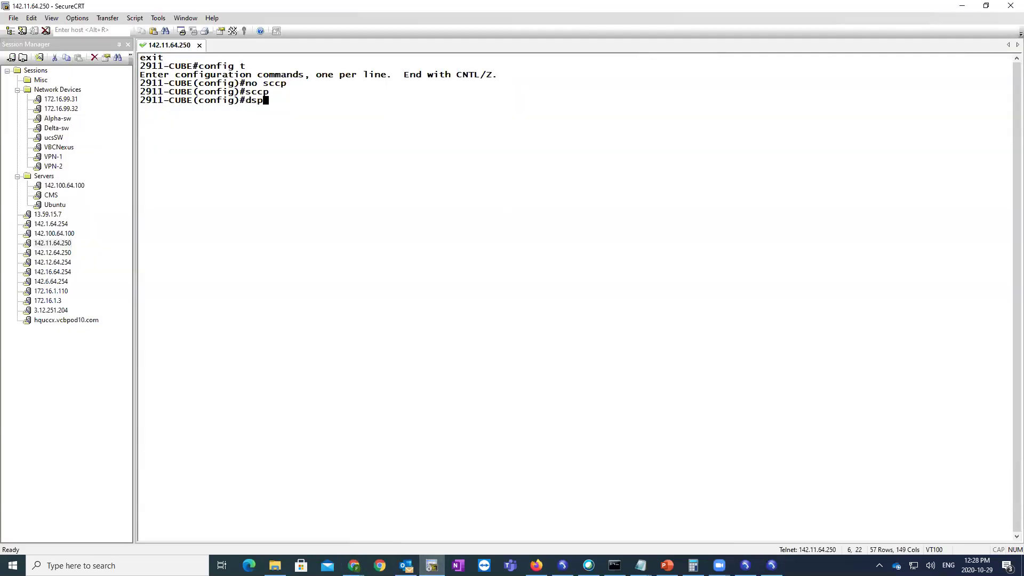
key("Tab")
type("c")
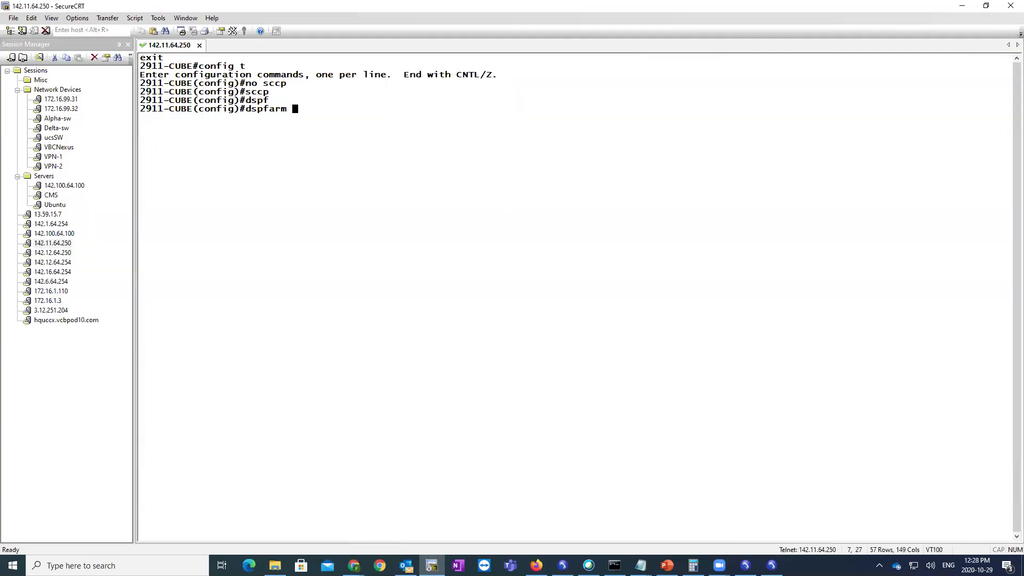
type("pro")
key("Tab")
type("4 ?")
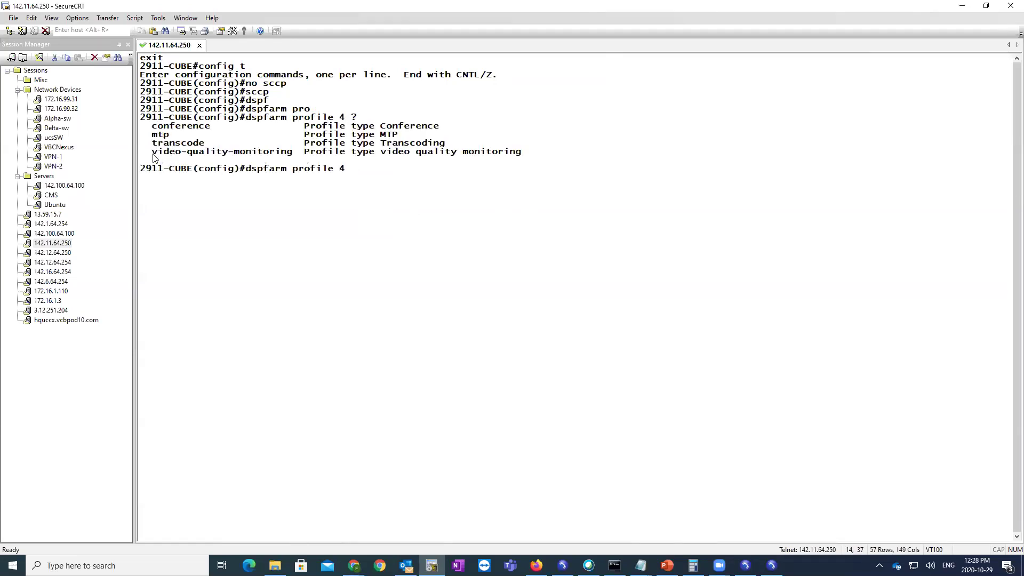
type("cn")
key("Tab")
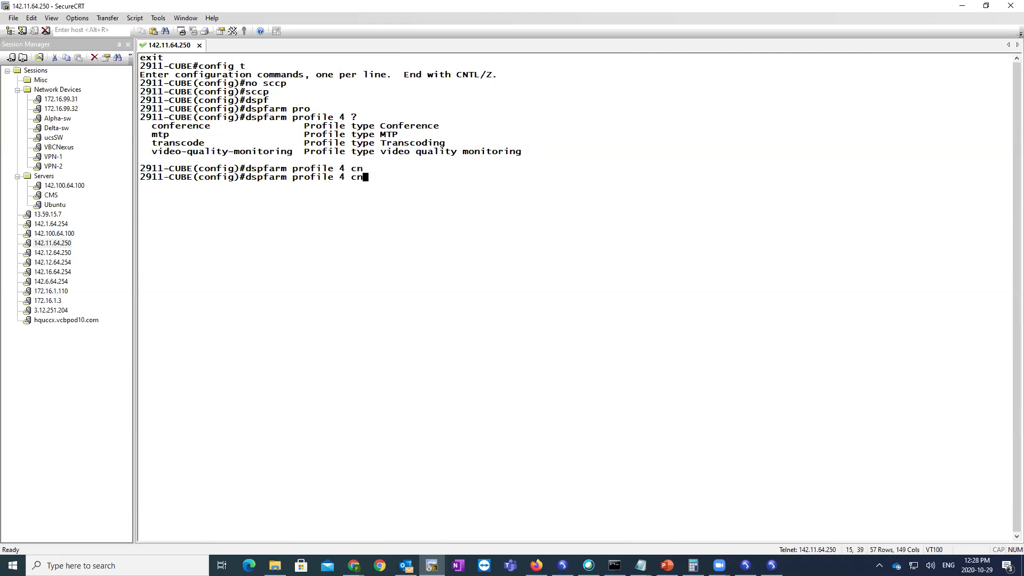
type("n")
key("Tab")
type("?vid")
key("Tab")
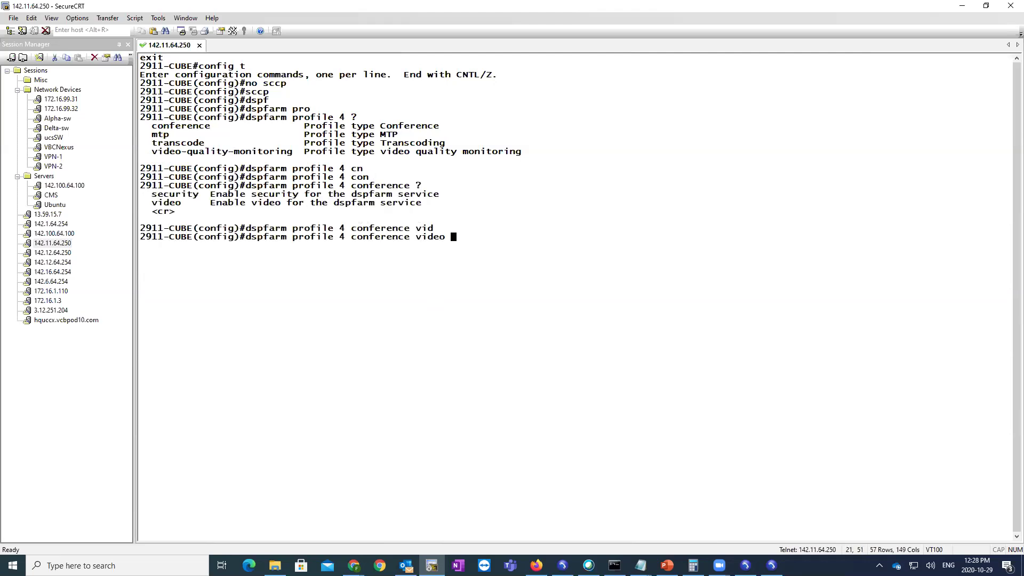
type("?")
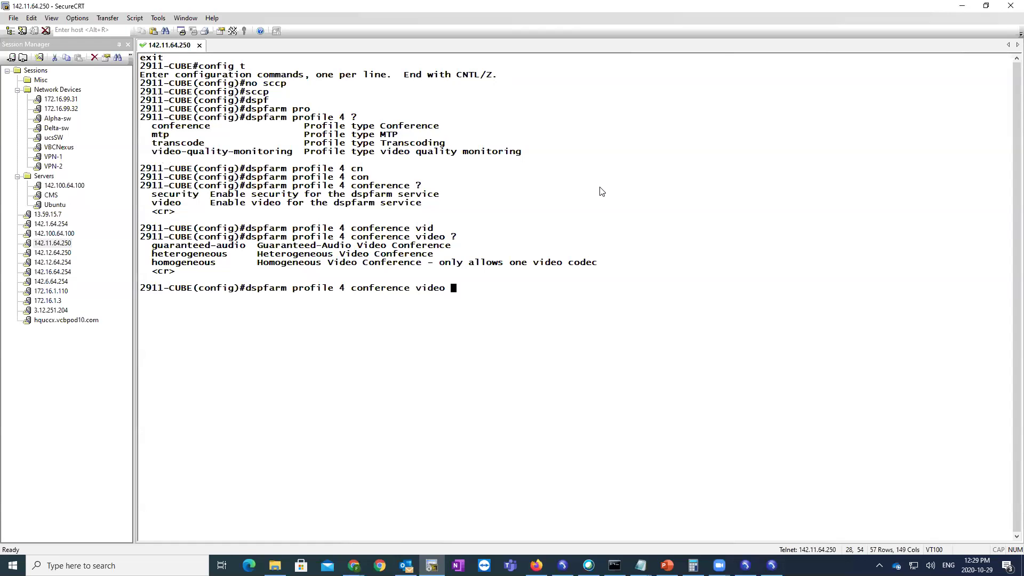
left_click_drag(246, 290, 789, 293)
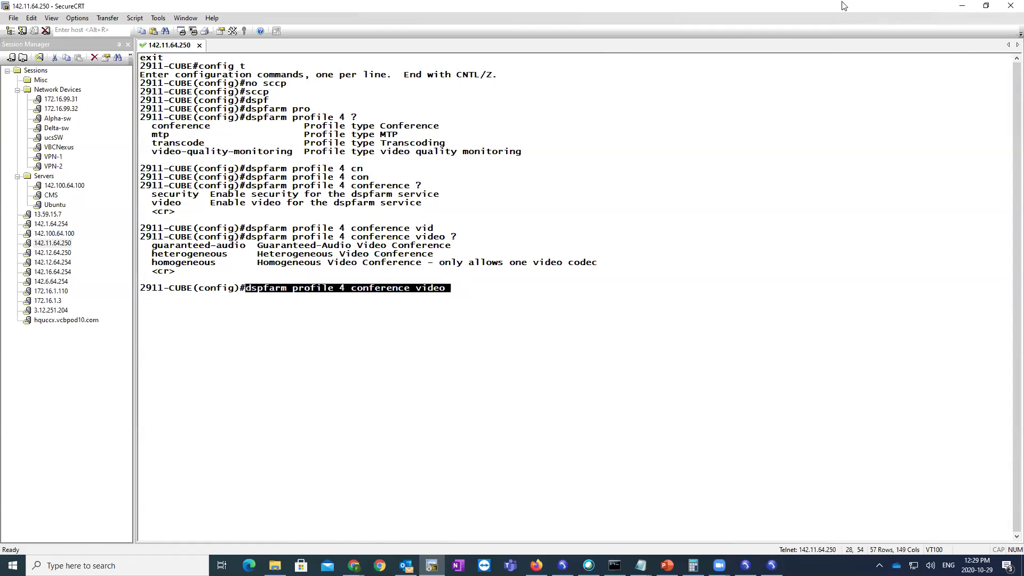
- Minimize SecureCRT and open the CUCM phone list
left_click(955, 8)
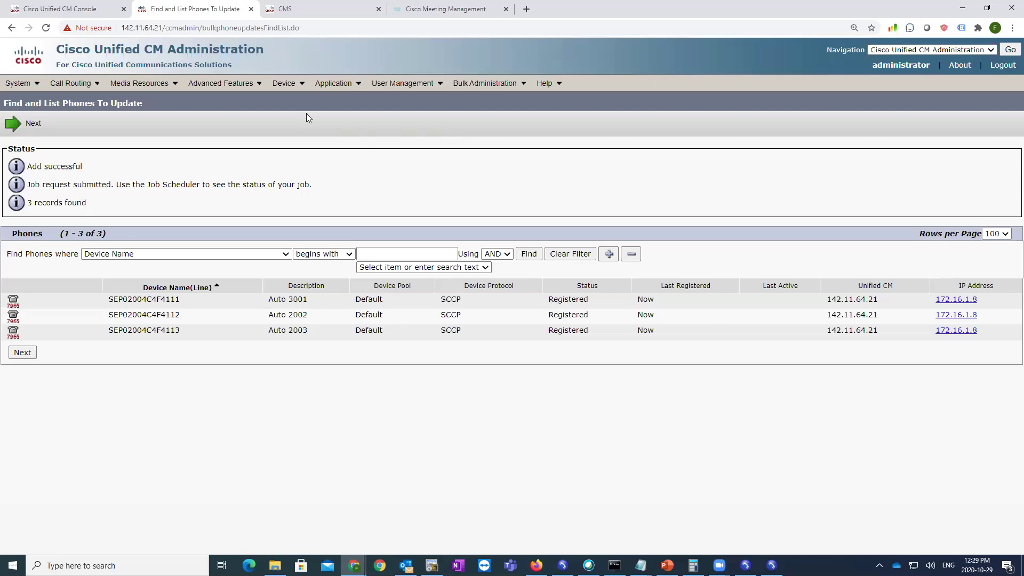
left_click(286, 83)
left_click(300, 146)
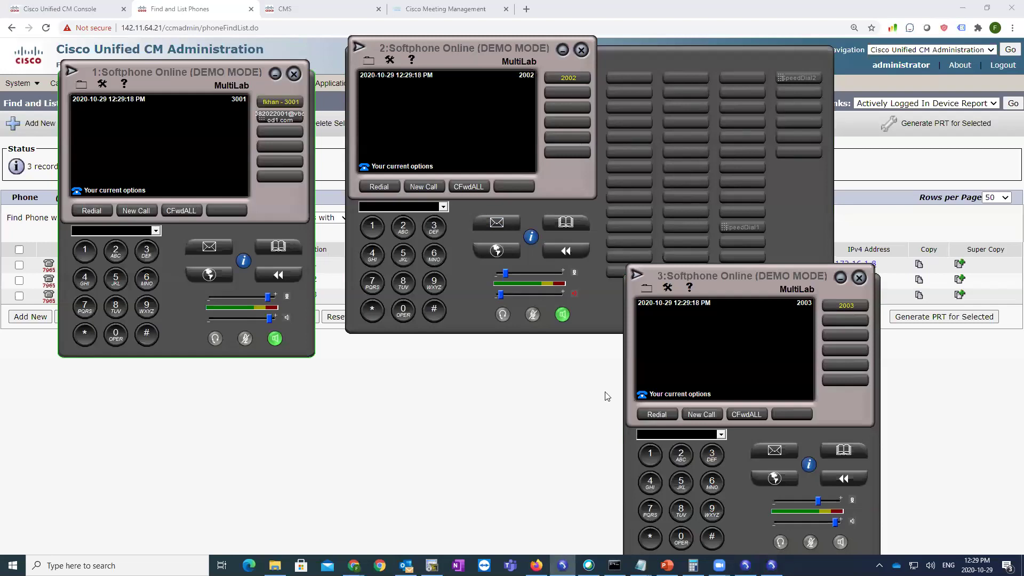
- Redial 2002 from 3001, answer on 2002, then end the call
left_click(92, 211)
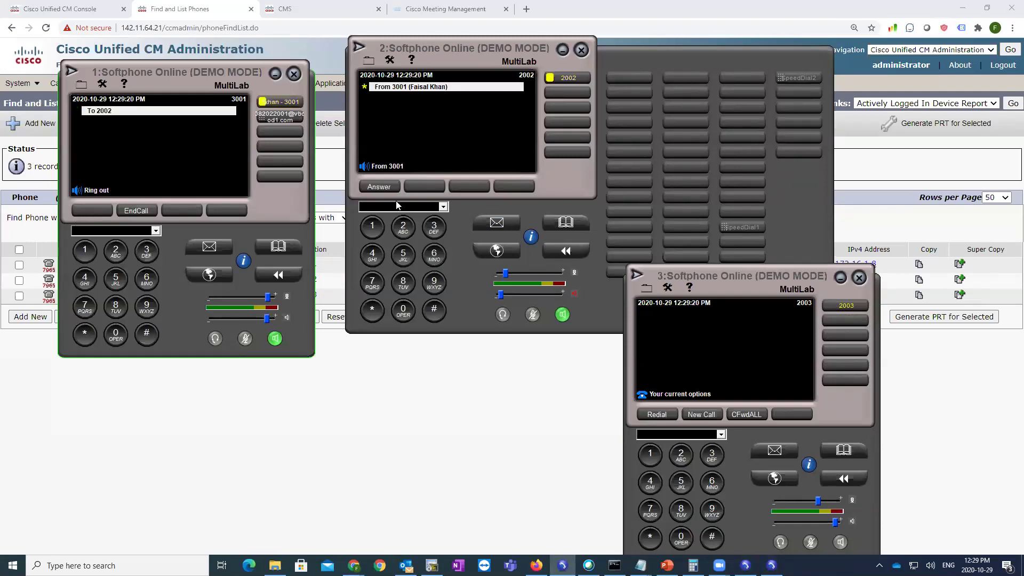
left_click(386, 187)
left_click(386, 186)
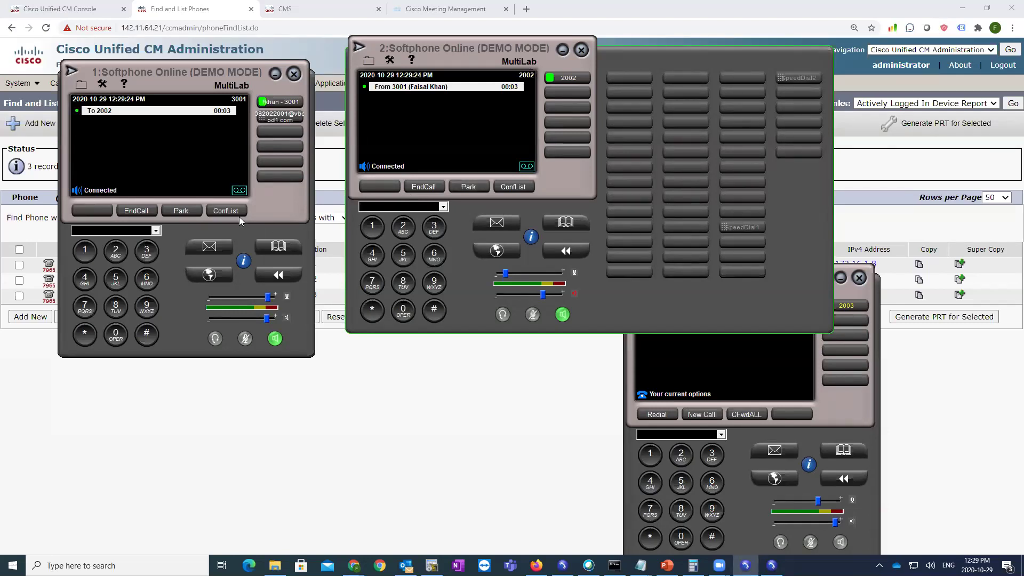
left_click(136, 211)
- Open the 3001 phone's configuration from the CUCM phone list
left_click(389, 458)
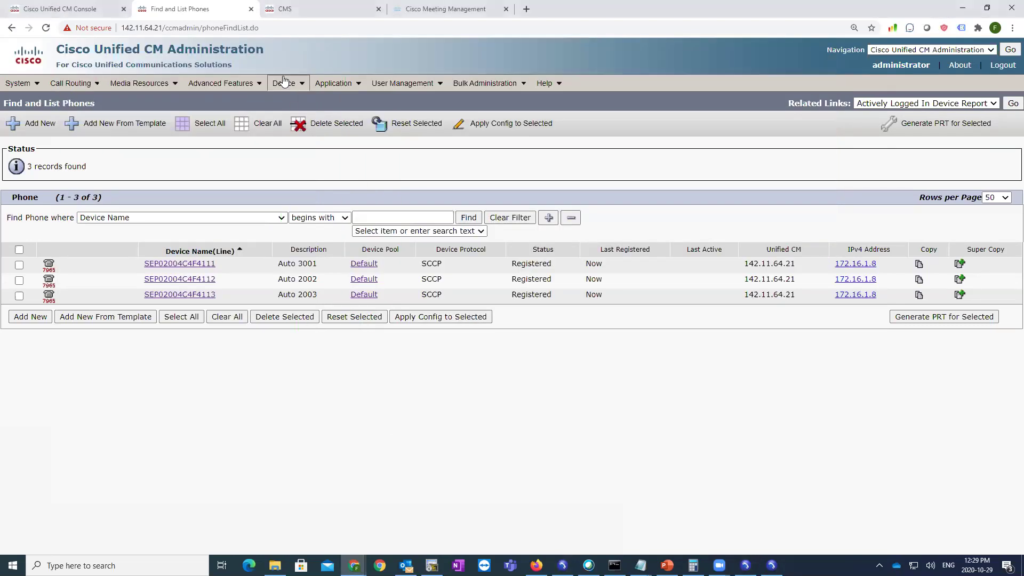
left_click(284, 83)
left_click(299, 143)
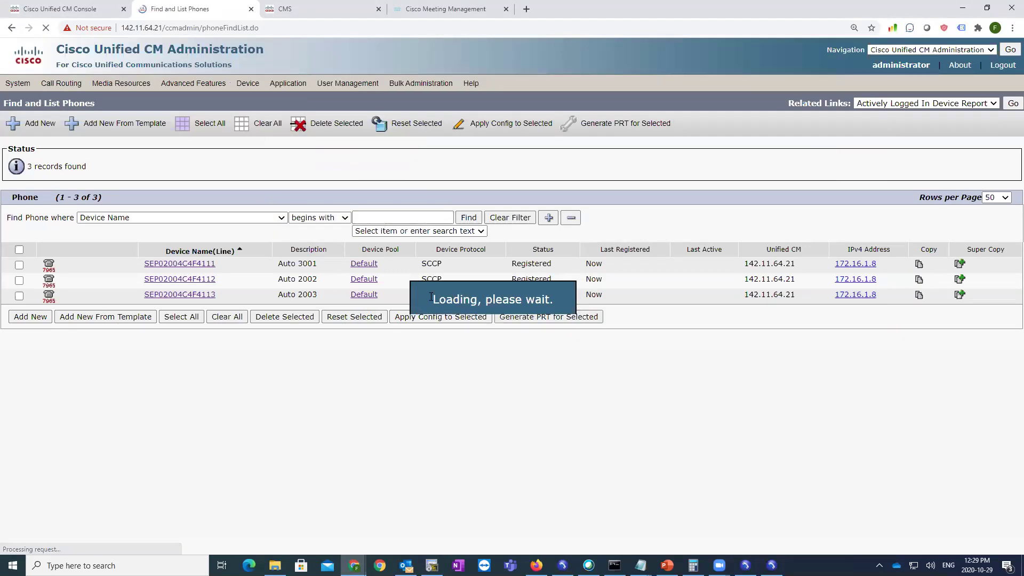
left_click(209, 264)
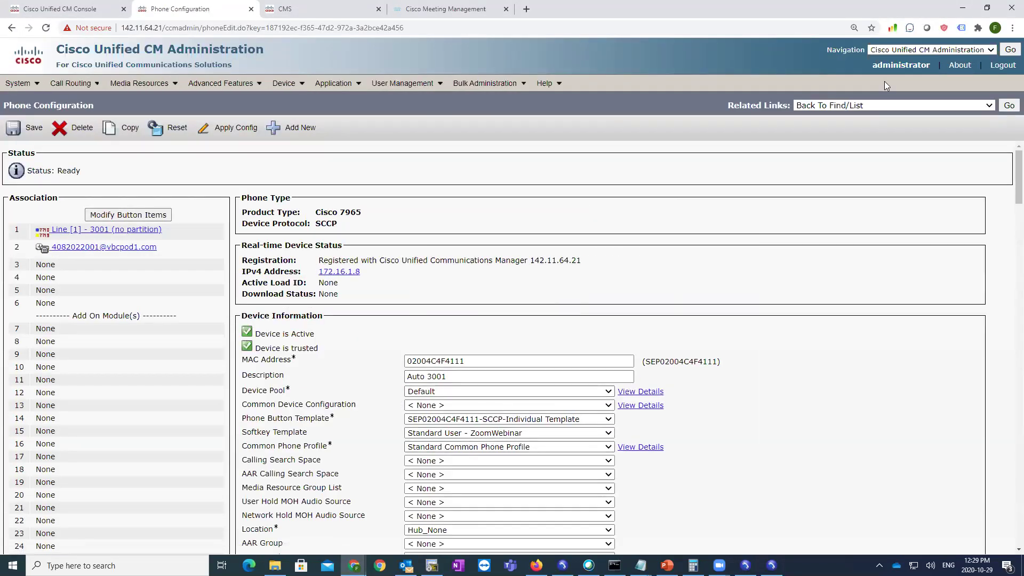
- Select all three phones in Find and List Phones and reset them
left_click(1009, 105)
left_click(19, 250)
left_click(350, 317)
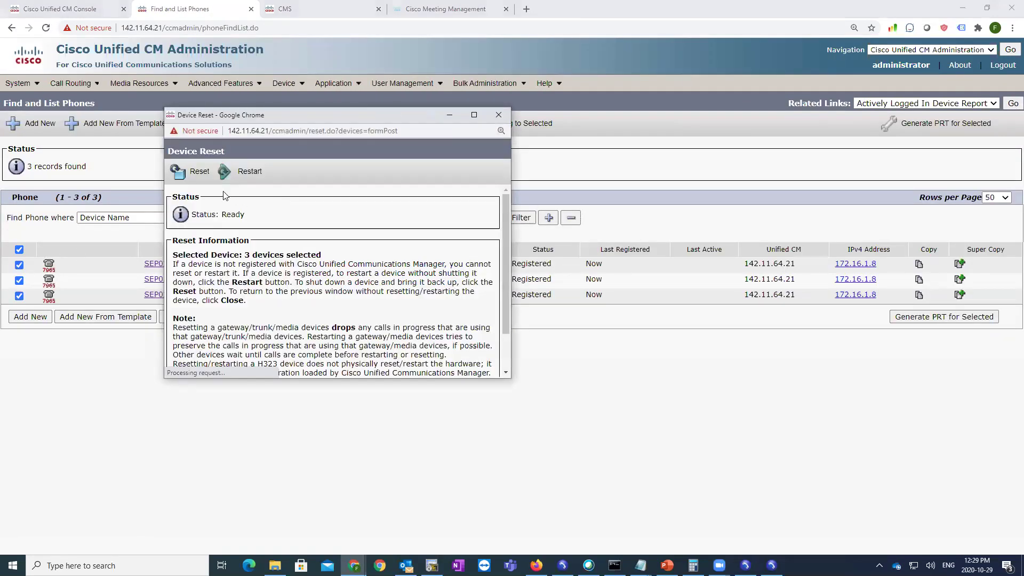
left_click(187, 172)
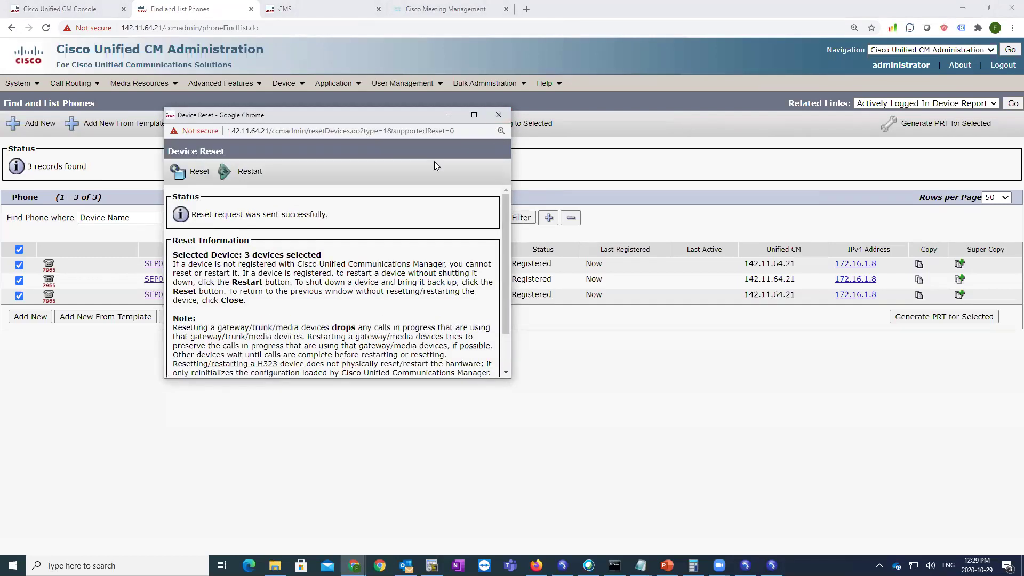
left_click(497, 115)
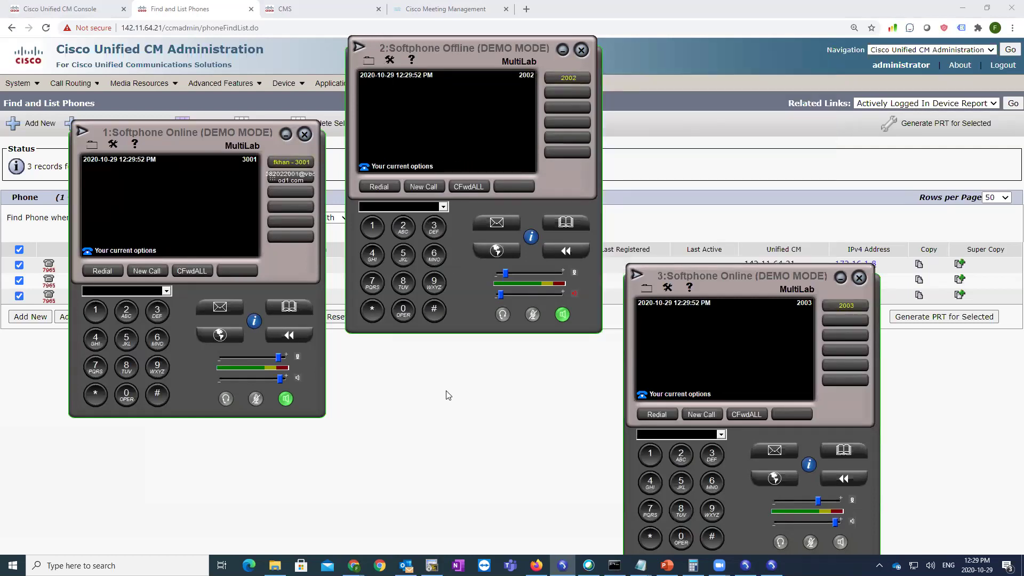
- Call 2002 from 3001, answer on 2002, and mute both extensions
left_click(448, 395)
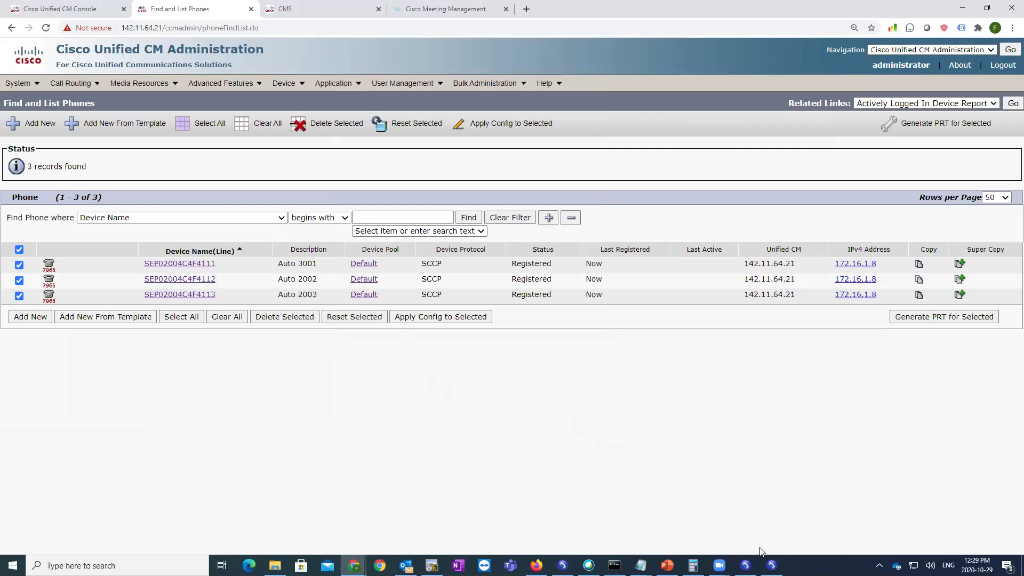
left_click(563, 567)
left_click(745, 567)
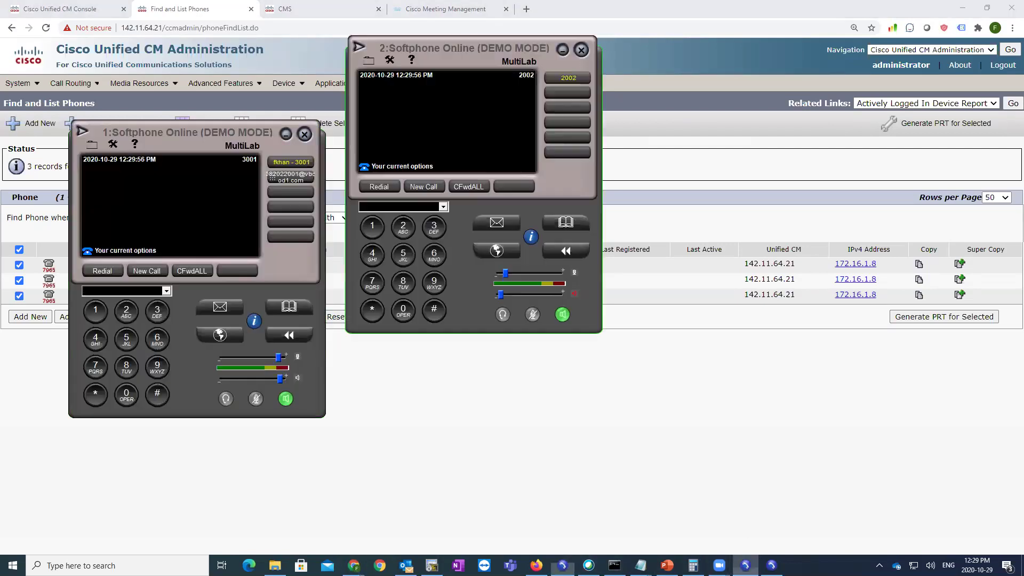
left_click(101, 271)
left_click(365, 189)
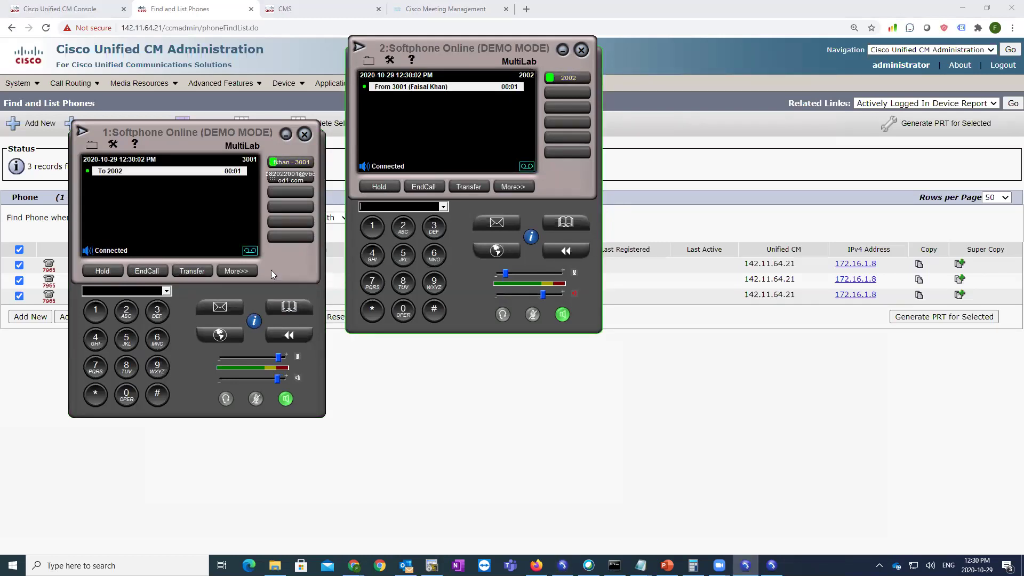
left_click(236, 270)
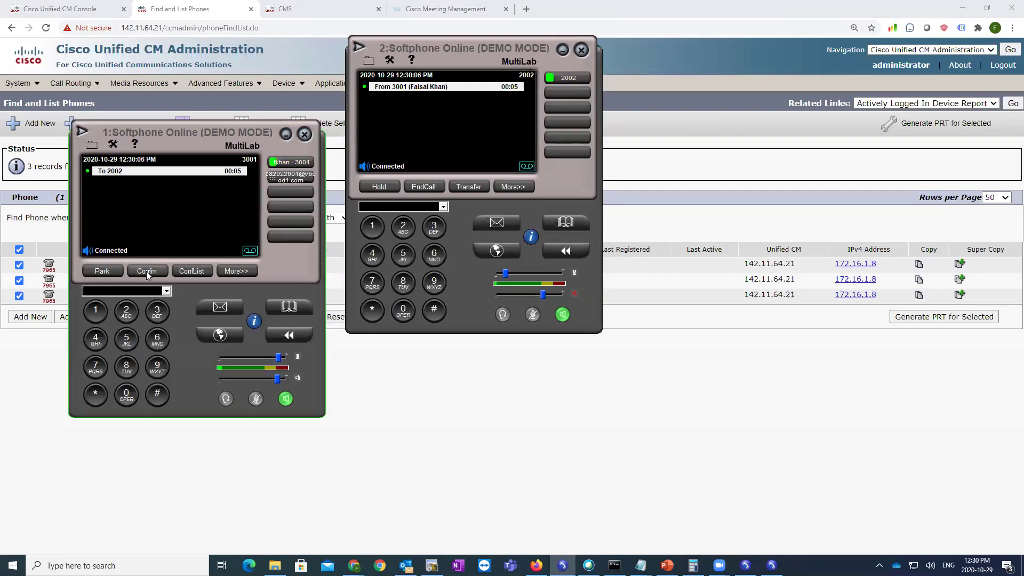
left_click(772, 566)
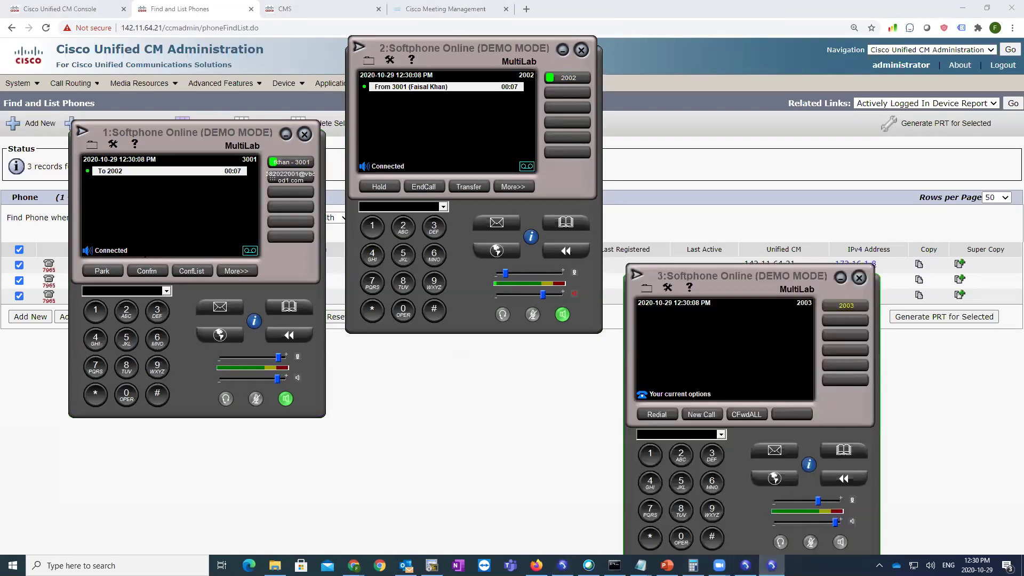
left_click(255, 399)
left_click(532, 315)
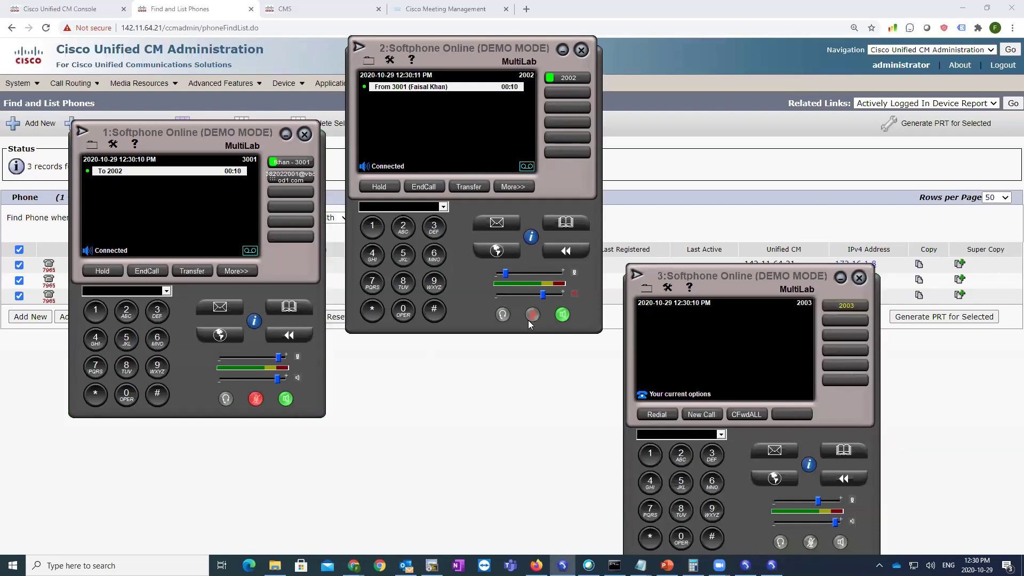
- Conference in 2003 from 3001, merge into a three-way call, then end it
left_click(233, 272)
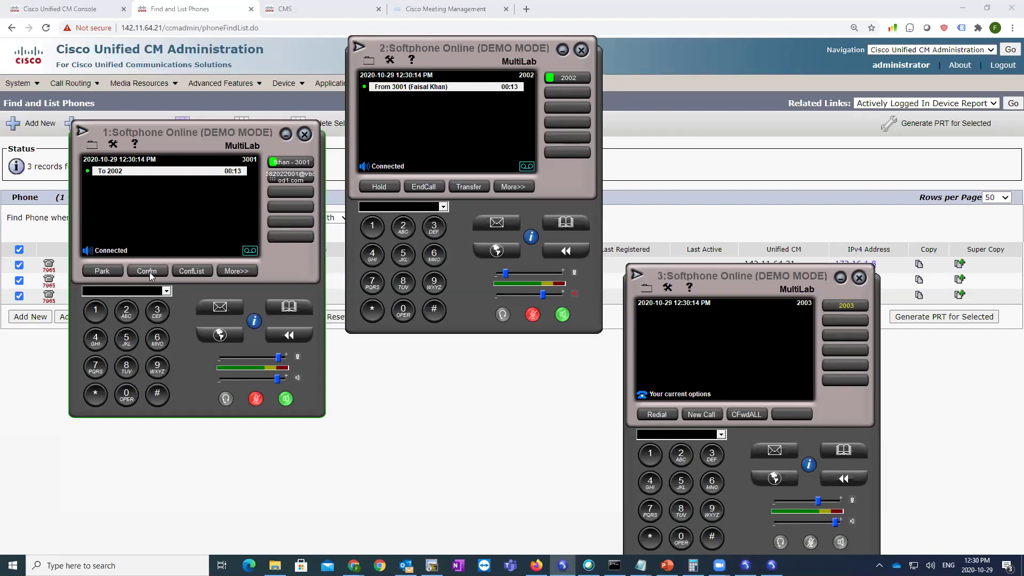
left_click(151, 271)
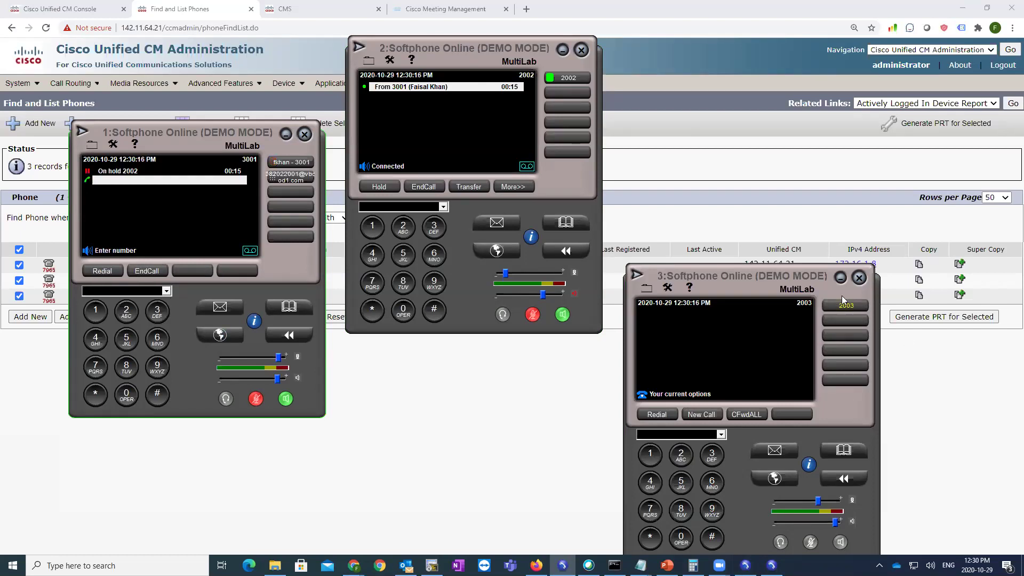
left_click(132, 316)
left_click(127, 394)
left_click(126, 394)
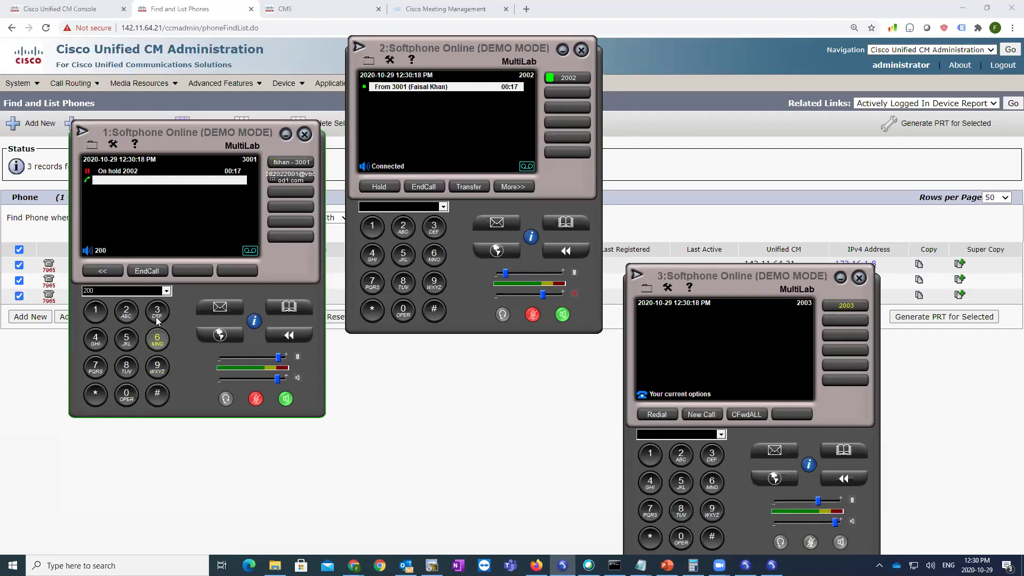
left_click(156, 312)
left_click(671, 414)
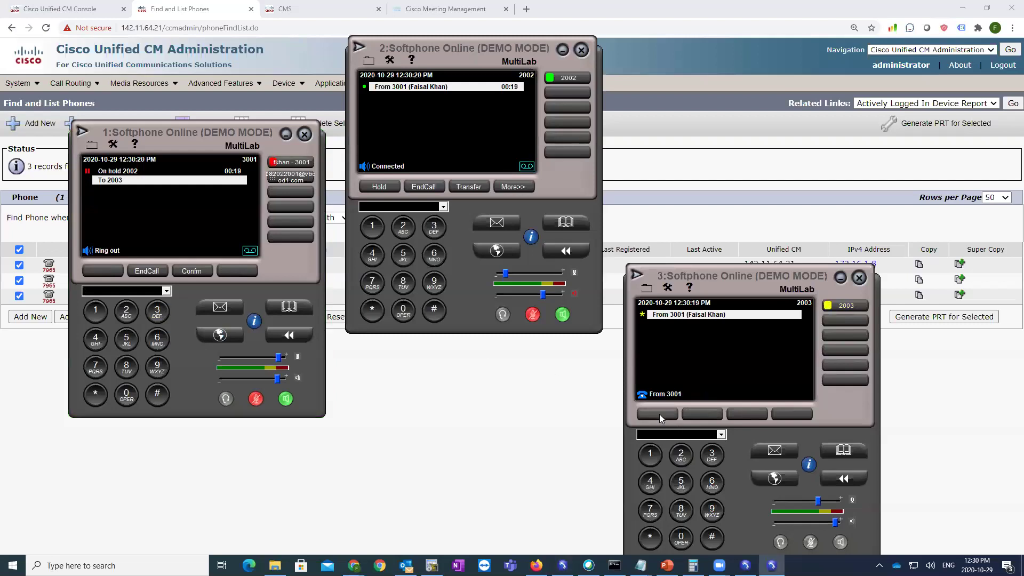
left_click(193, 270)
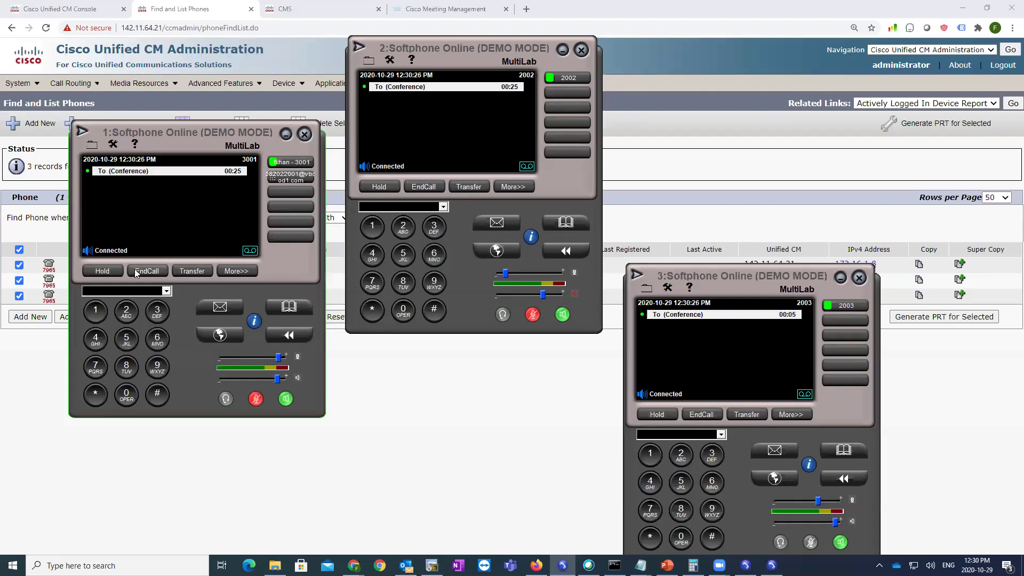
left_click(422, 186)
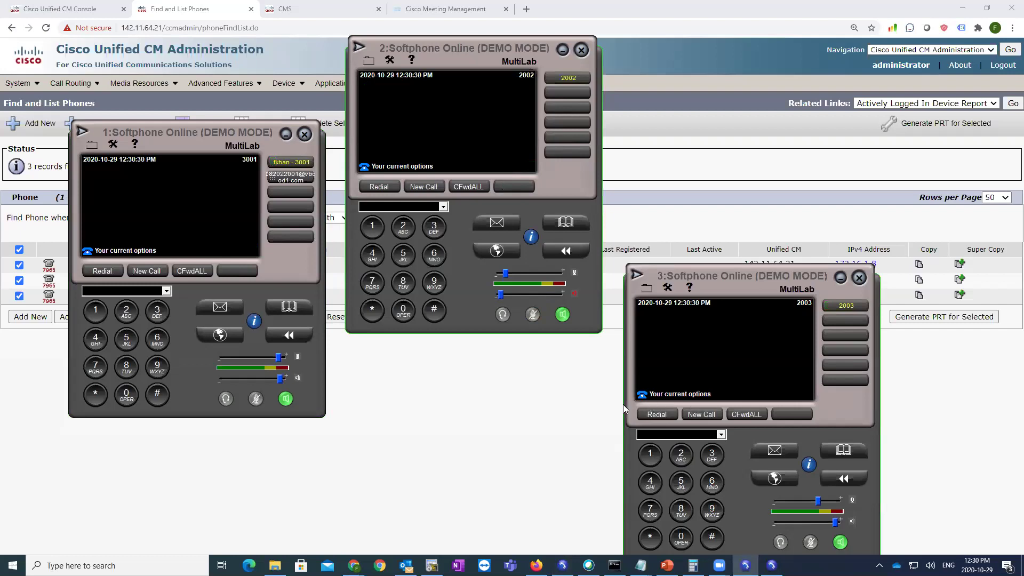
- In MRG_HQ, add MOH_2, remove CFB_2, and save the group
left_click(573, 407)
mouse_move(139, 84)
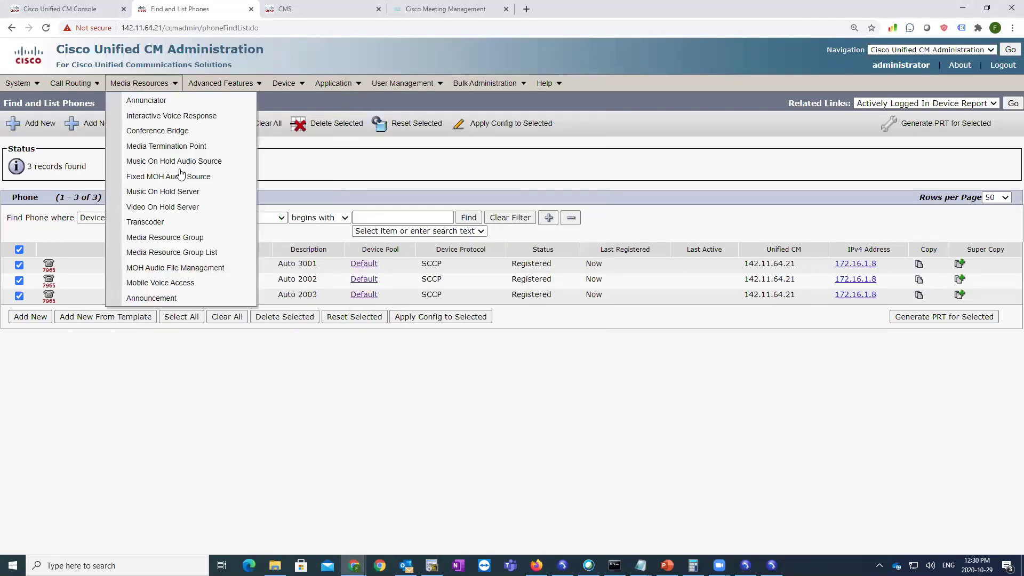
left_click(163, 241)
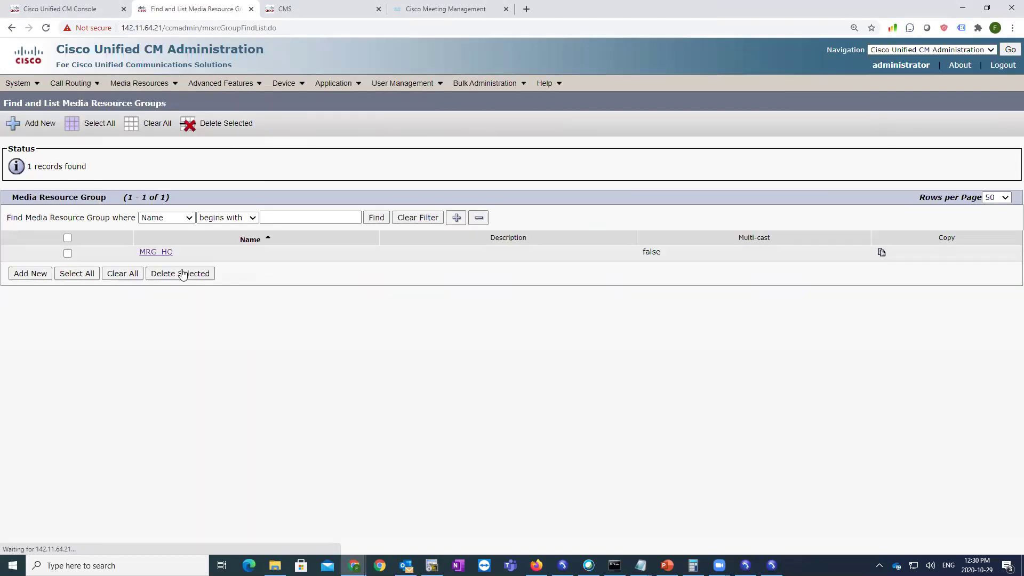
left_click(156, 253)
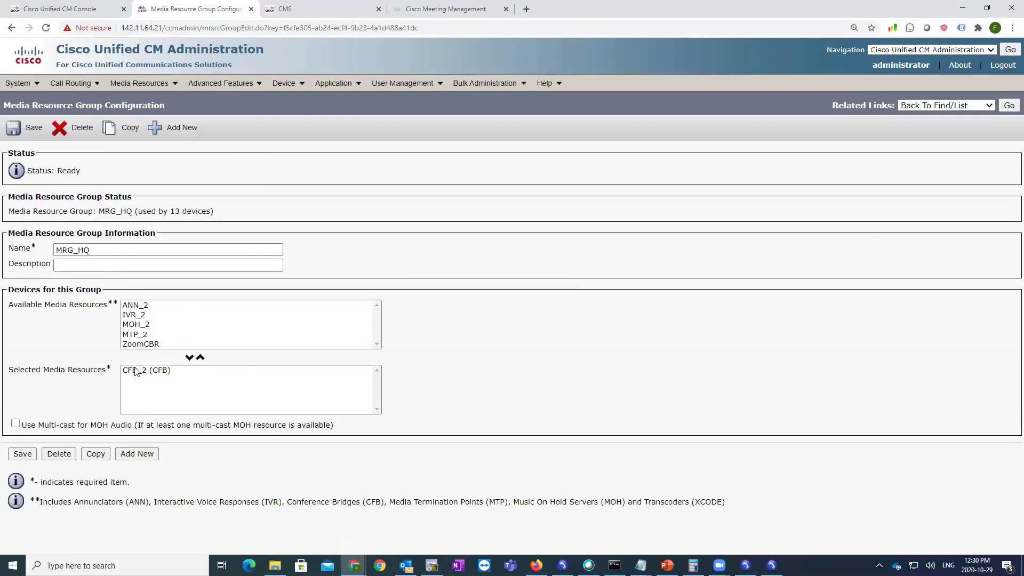
left_click(136, 325)
left_click(190, 357)
left_click(158, 370)
left_click(201, 357)
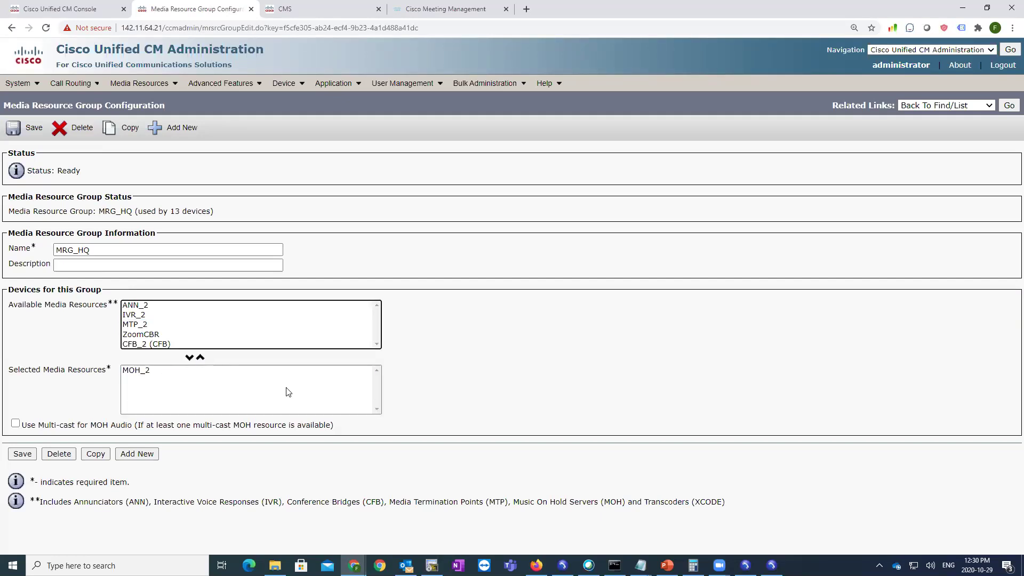
left_click(23, 453)
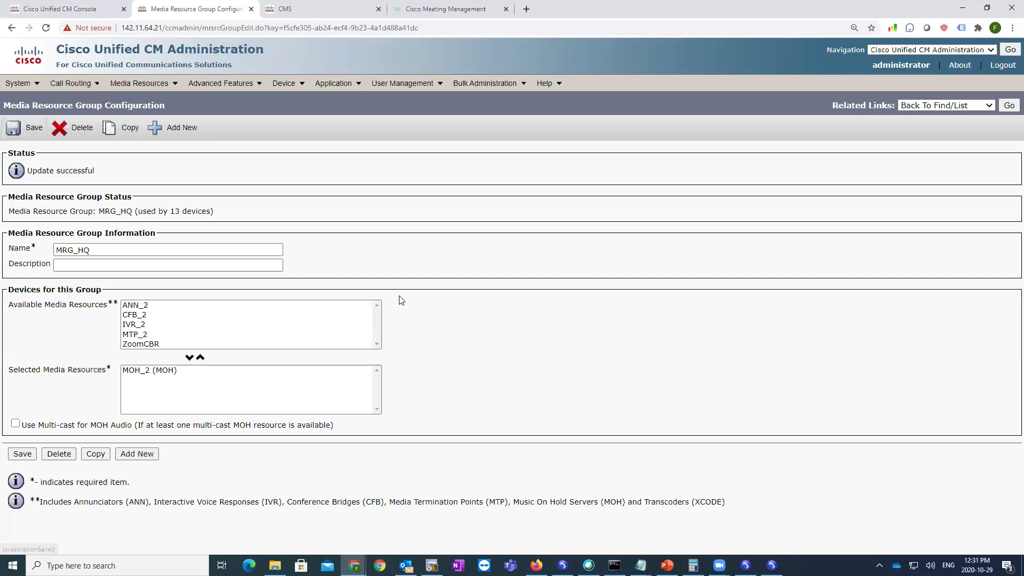
left_click(17, 455)
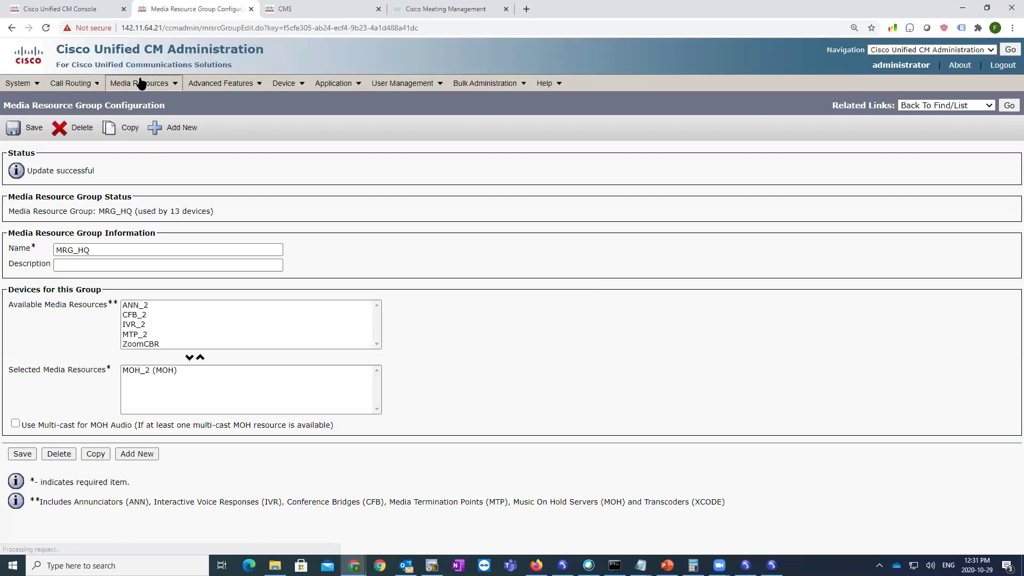
- Inspect the conference bridge types under Add New, then return to the bridge list showing CFB_2 and ZoomCBR
mouse_move(138, 84)
left_click(178, 133)
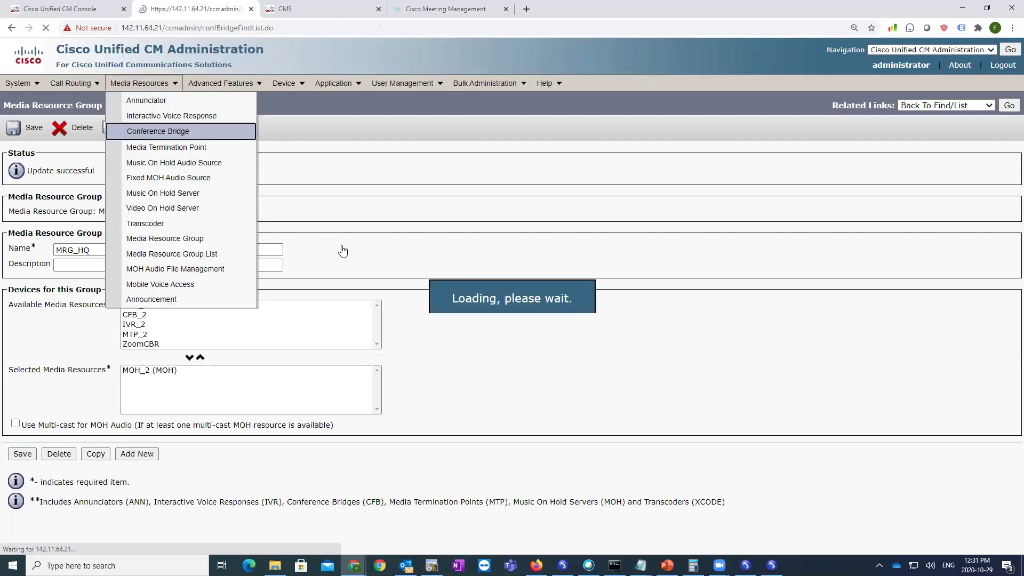
left_click(27, 286)
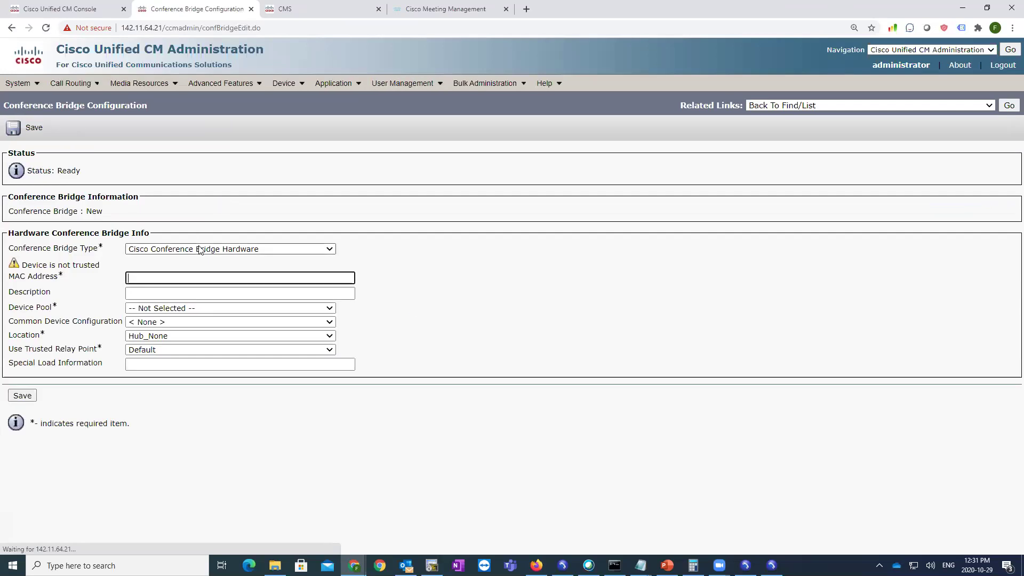
left_click(200, 249)
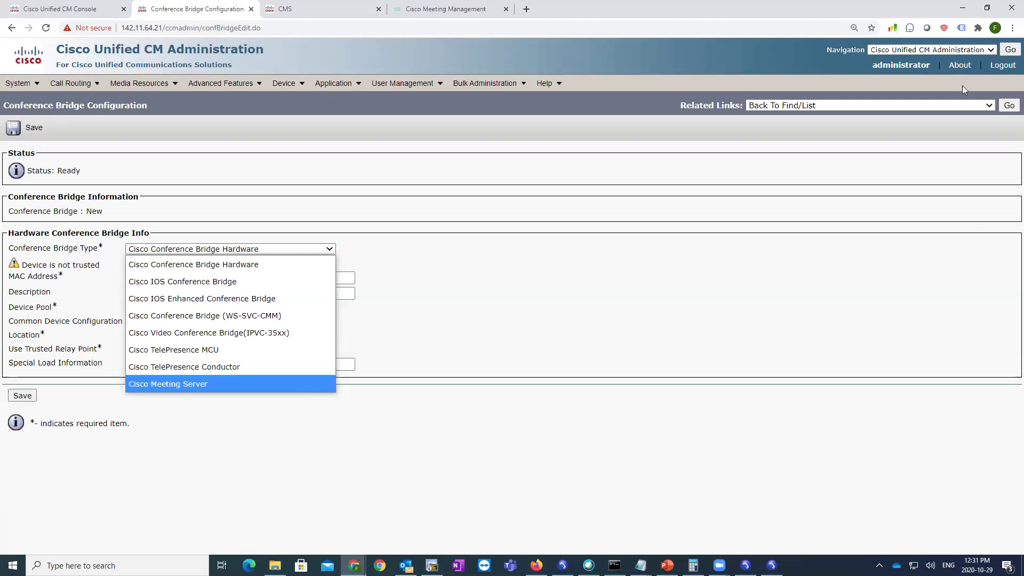
left_click(1006, 111)
left_click(1007, 108)
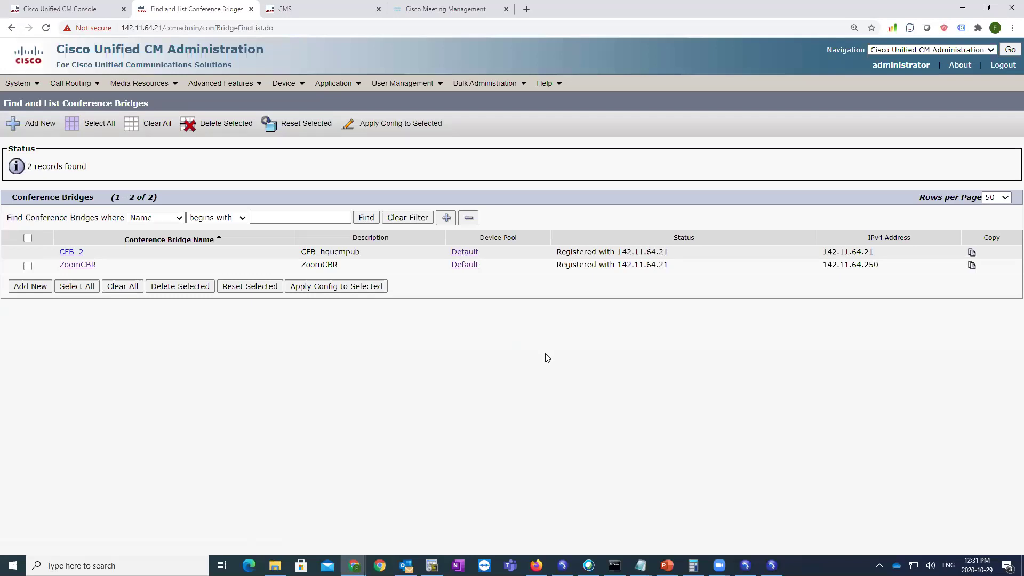
- Raise softphones 1, 2 and 3 and shift softphone 2's window right
left_click(743, 564)
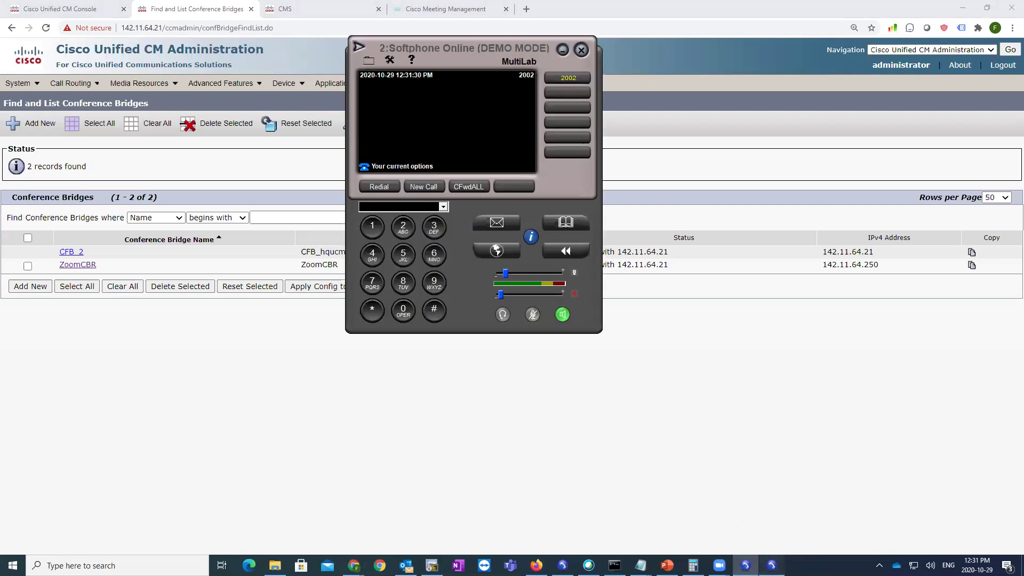
left_click(771, 564)
left_click(563, 564)
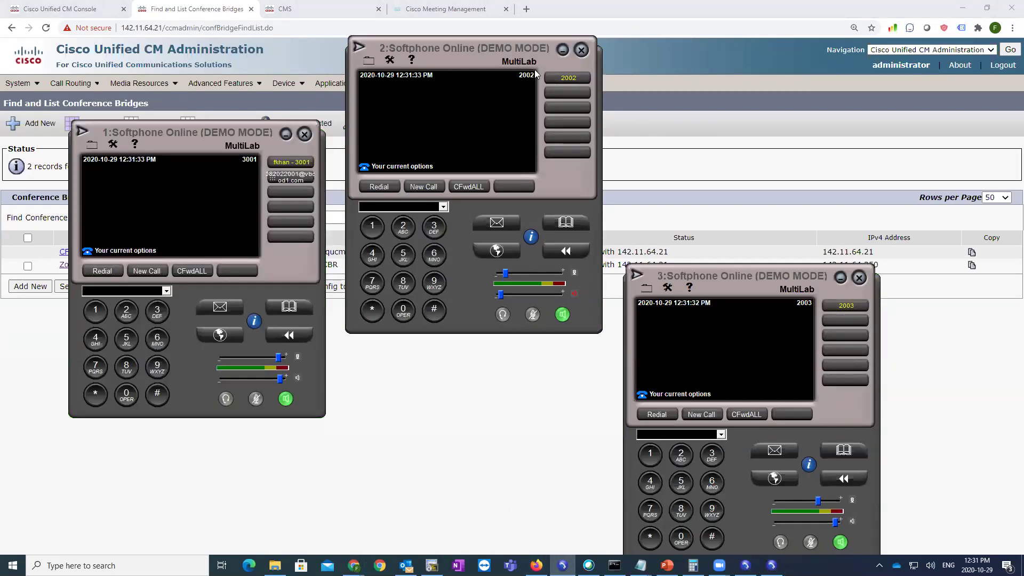
left_click_drag(534, 70, 613, 68)
- Reopen the MRG_HQ media resource group and bring the three softphones back up
left_click(147, 43)
mouse_move(141, 84)
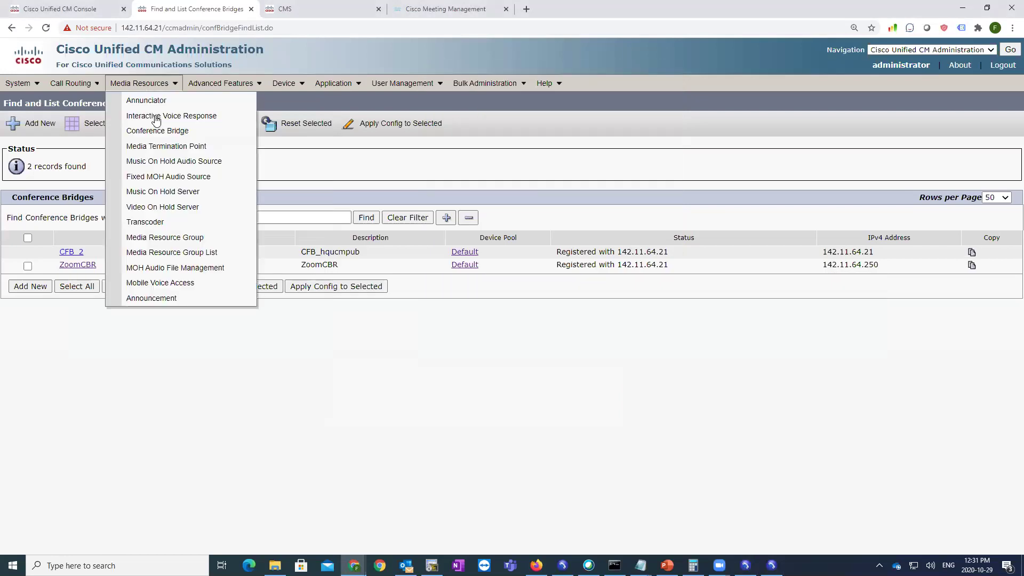
left_click(163, 236)
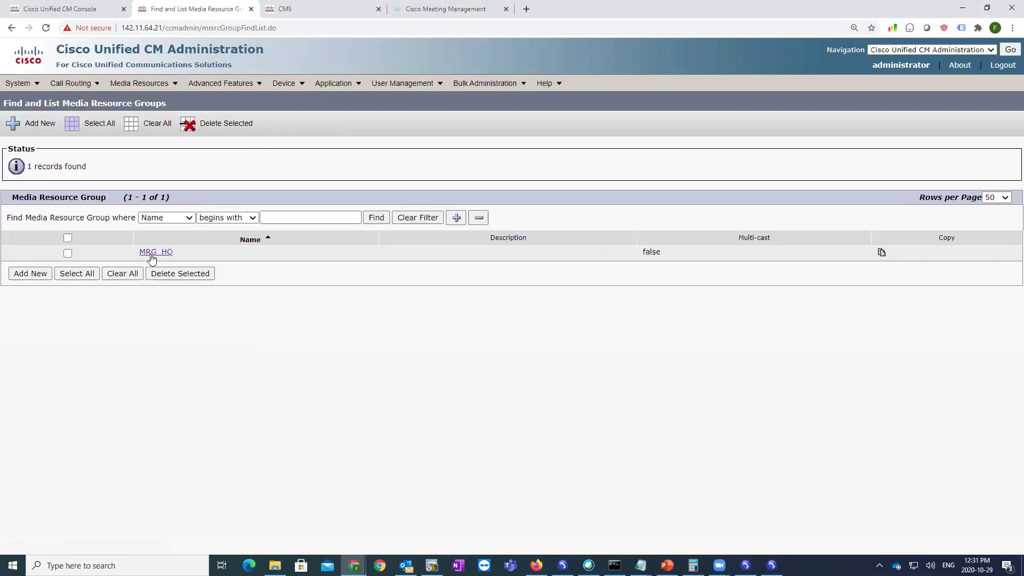
left_click(155, 252)
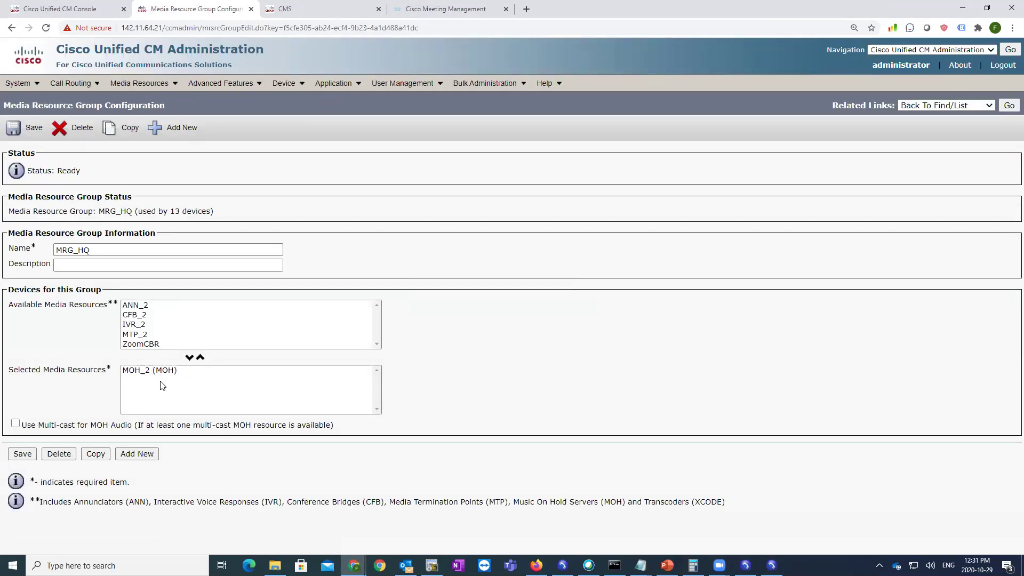
left_click(562, 565)
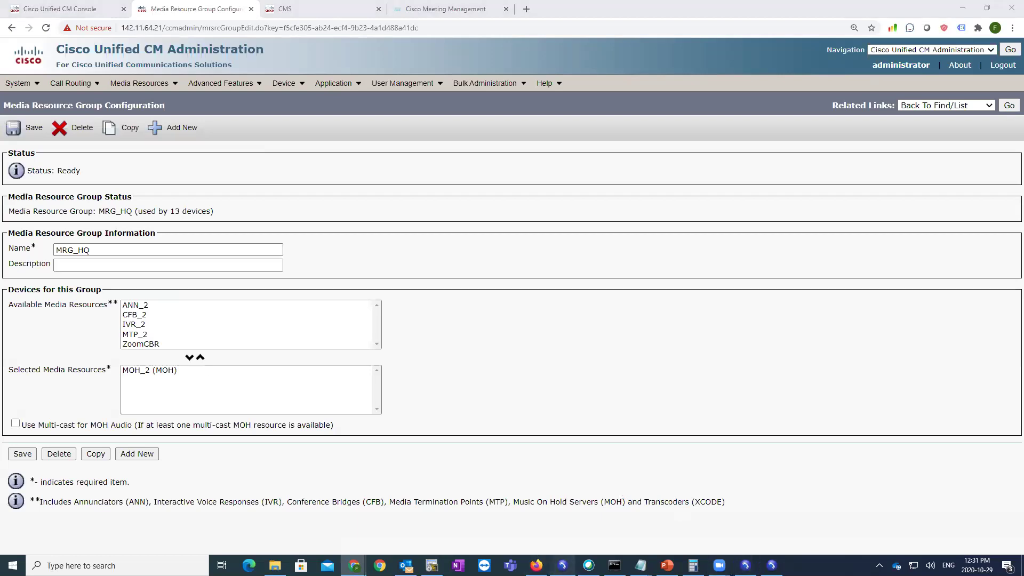
left_click(745, 566)
left_click(771, 566)
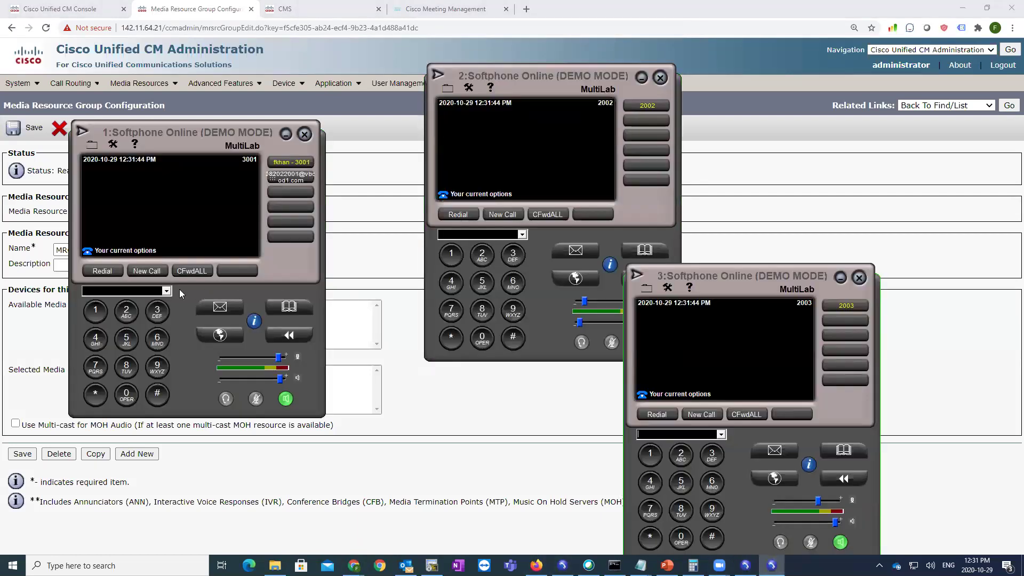
- Call 2003 from 3001, answer it on 2003, and rearrange the softphone windows
left_click(102, 271)
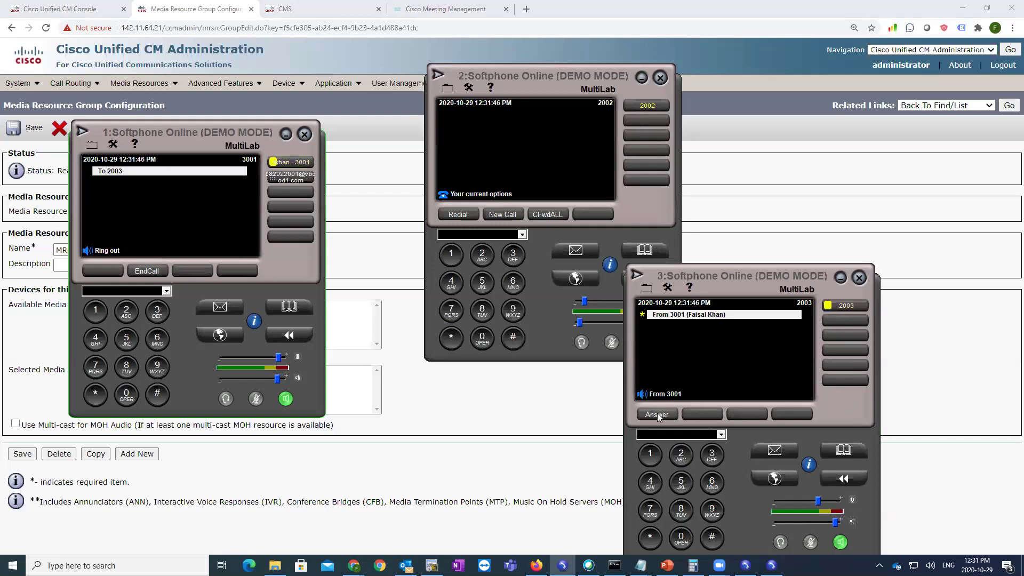
left_click(716, 302)
left_click_drag(723, 283, 407, 104)
left_click_drag(465, 70, 704, 84)
left_click_drag(445, 102, 637, 96)
left_click(688, 358)
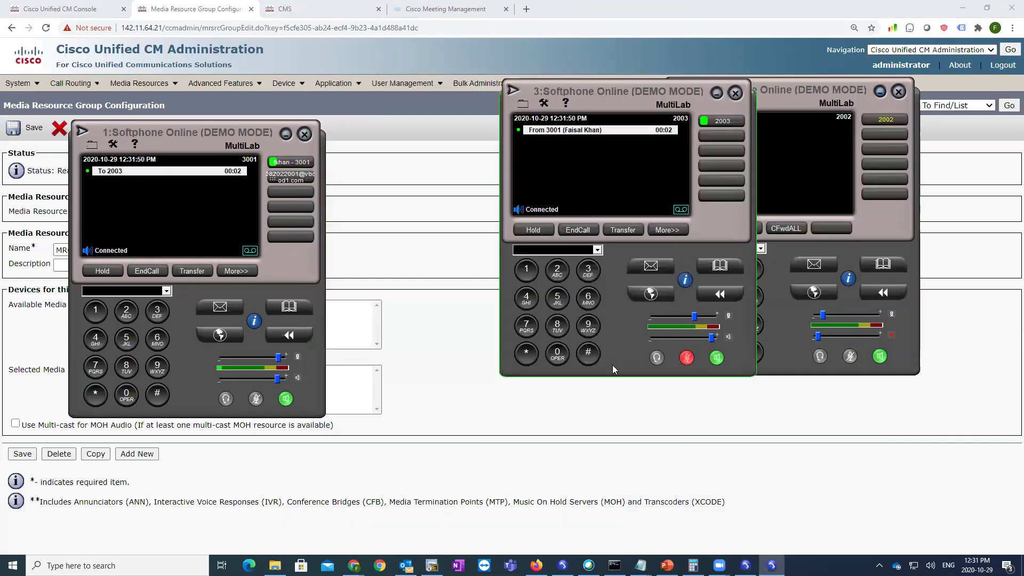
left_click(257, 399)
- Add 2002 to the call from 3001 and merge all three callers into a conference
left_click(236, 271)
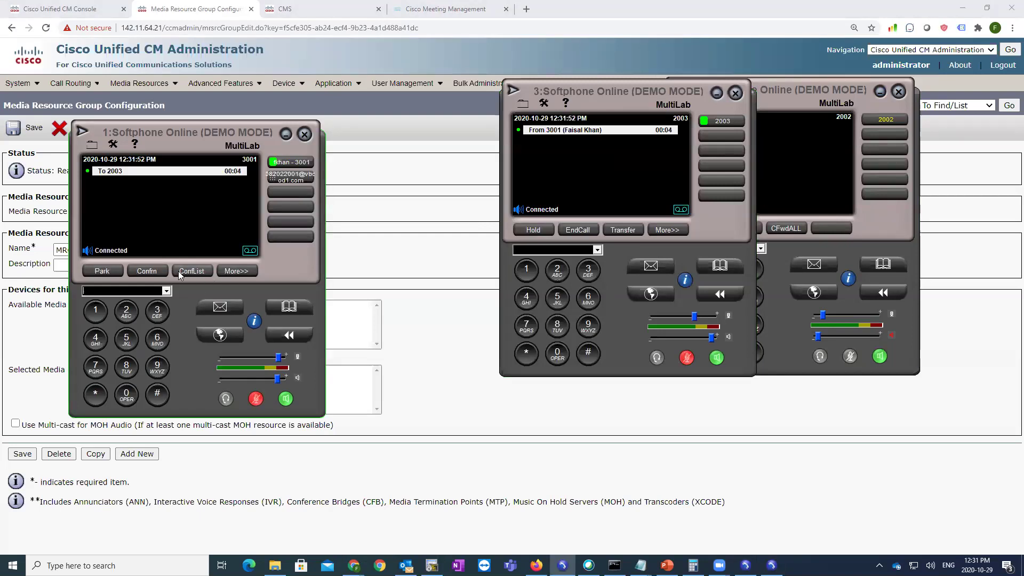
left_click(144, 270)
left_click(126, 312)
left_click(126, 394)
left_click(126, 395)
left_click(126, 312)
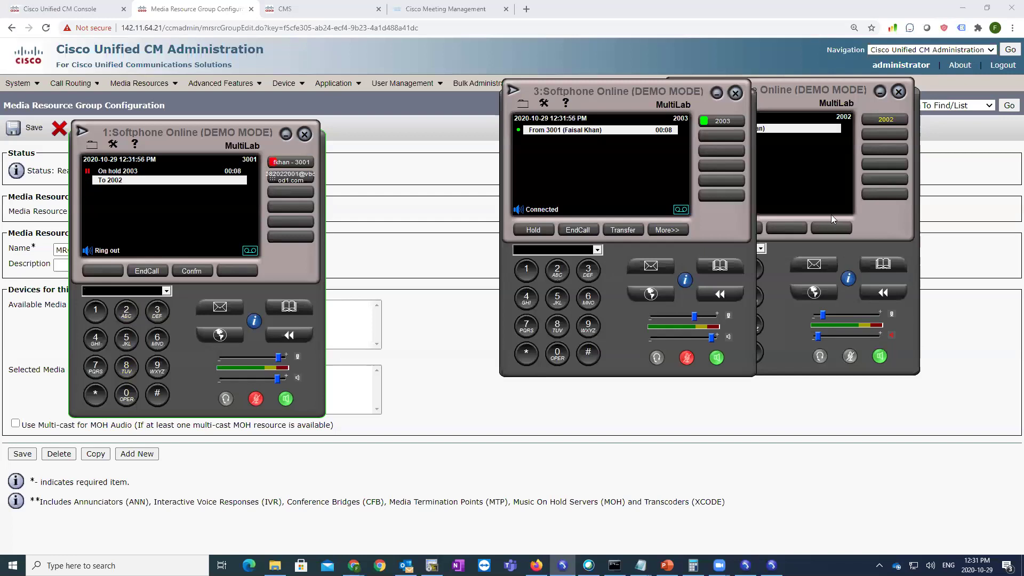
left_click(773, 222)
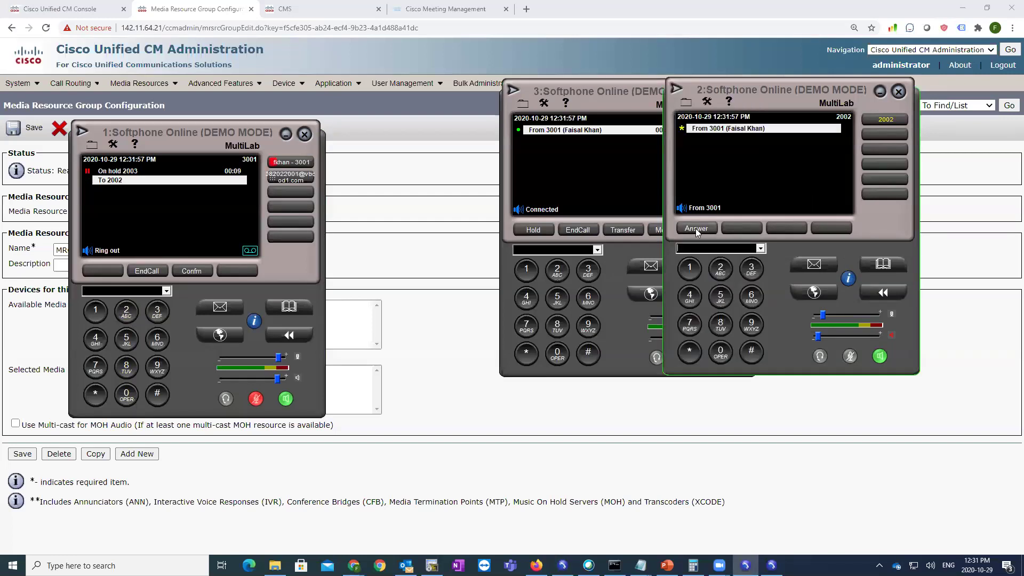
left_click(192, 271)
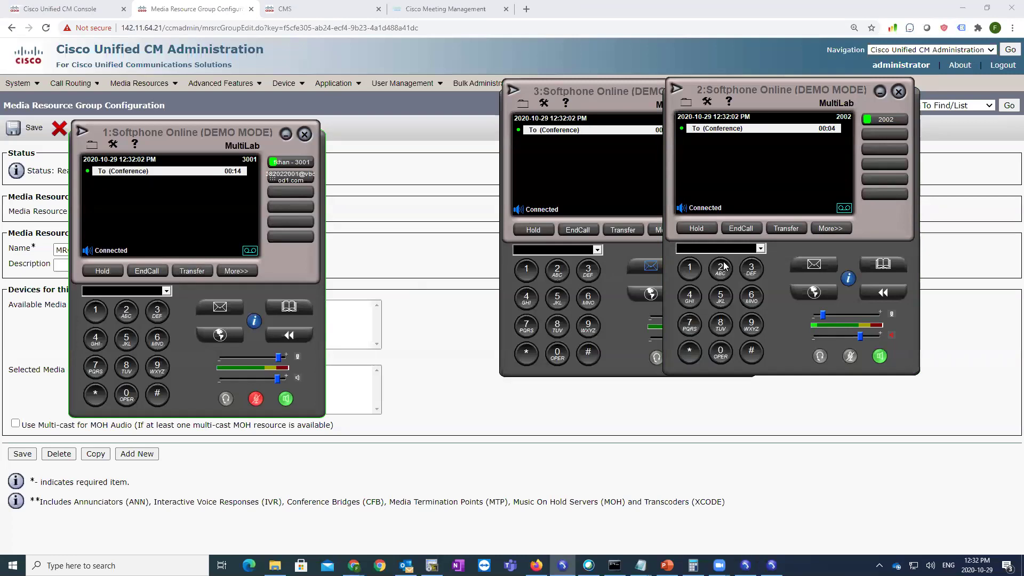
- End the conference on 2003 and 3001, then return to the CUCM admin page
left_click(503, 237)
left_click(139, 271)
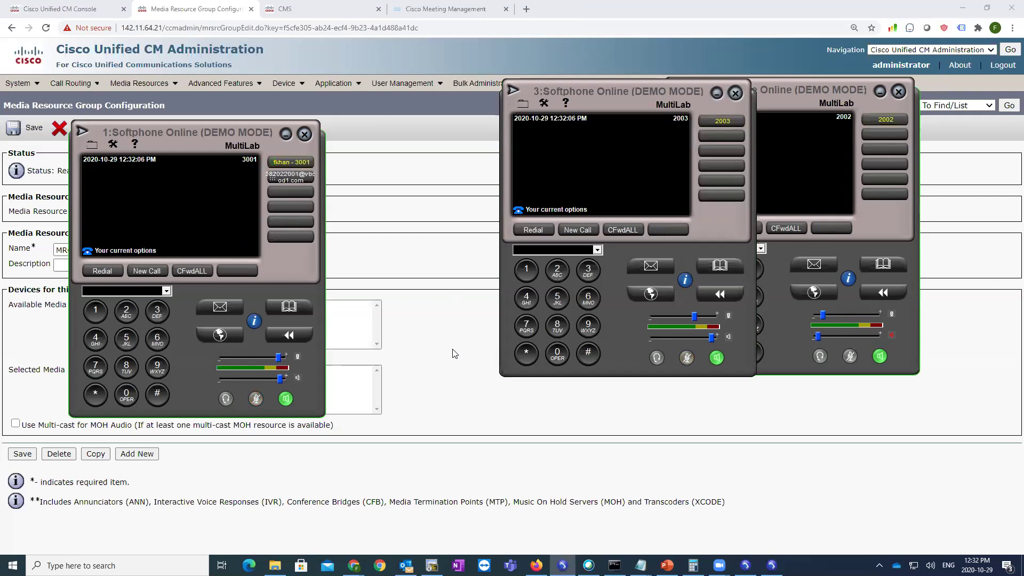
left_click(453, 354)
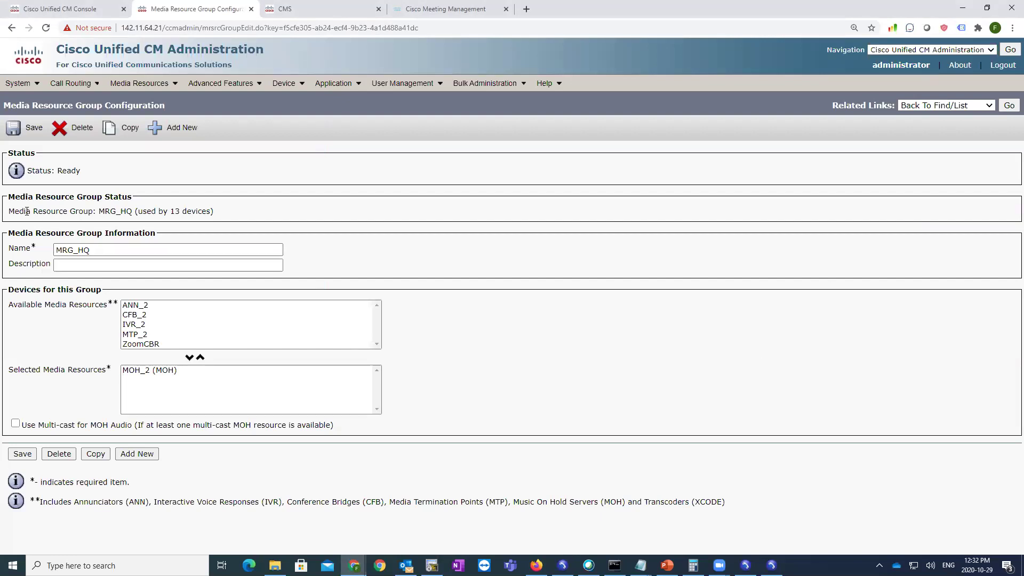
- Highlight MRG_HQ's status and its MOH_2 resource, then return to the Media Resource Group list
left_click_drag(25, 211, 105, 211)
left_click(489, 190)
left_click(140, 371)
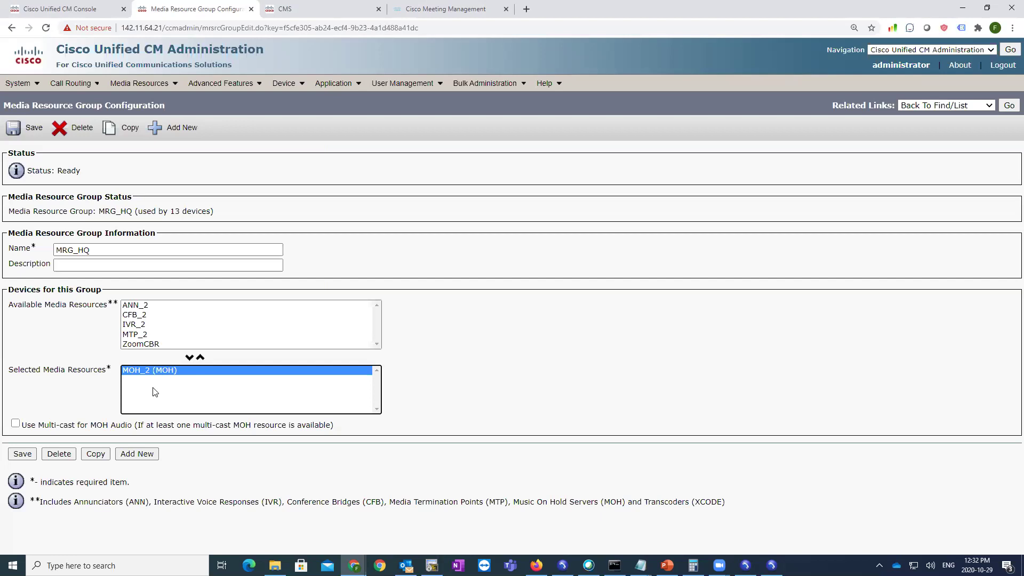
left_click(1003, 106)
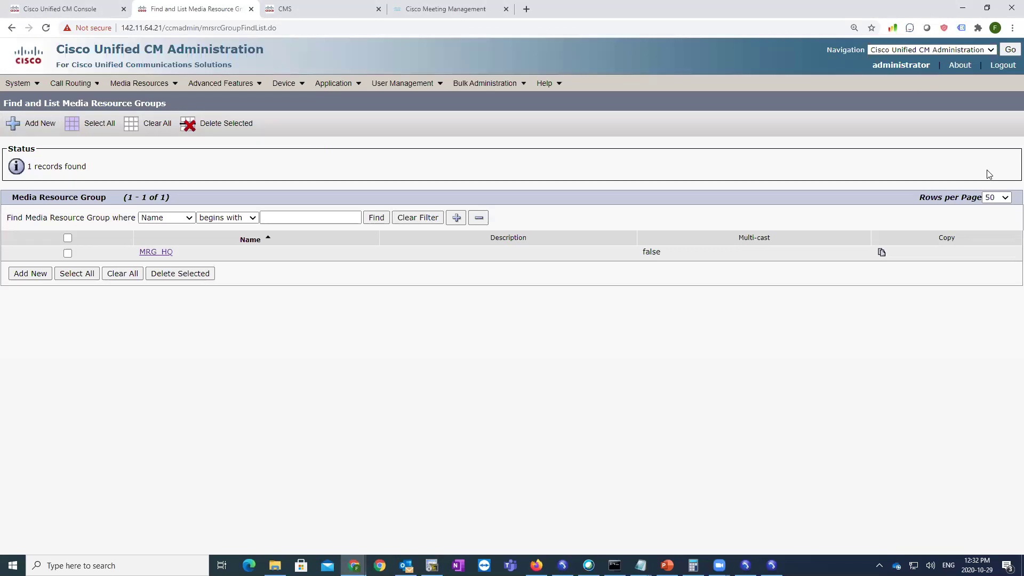
- Create a new media resource group named Dummy with all available media resources selected
left_click(30, 273)
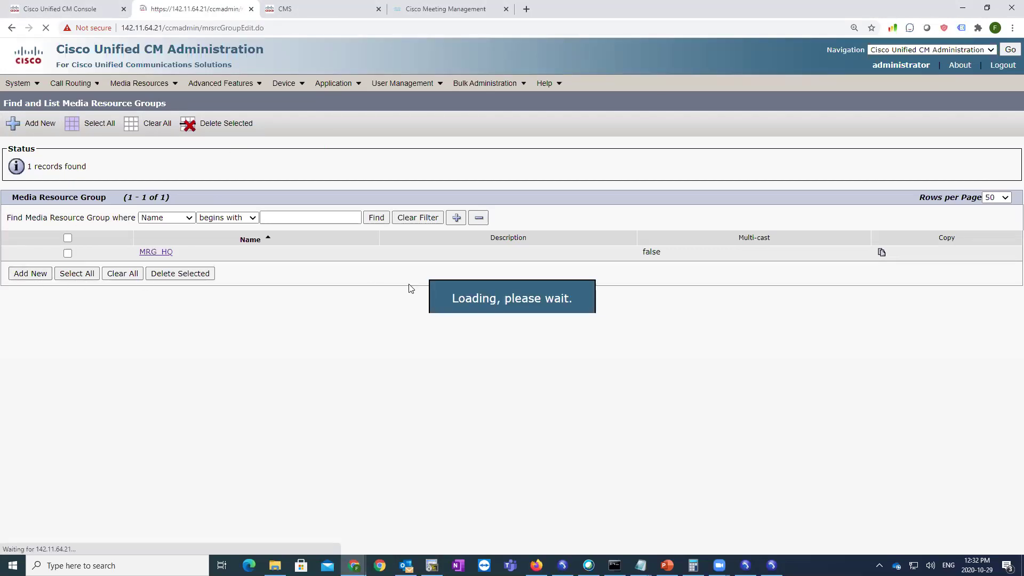
left_click(89, 250)
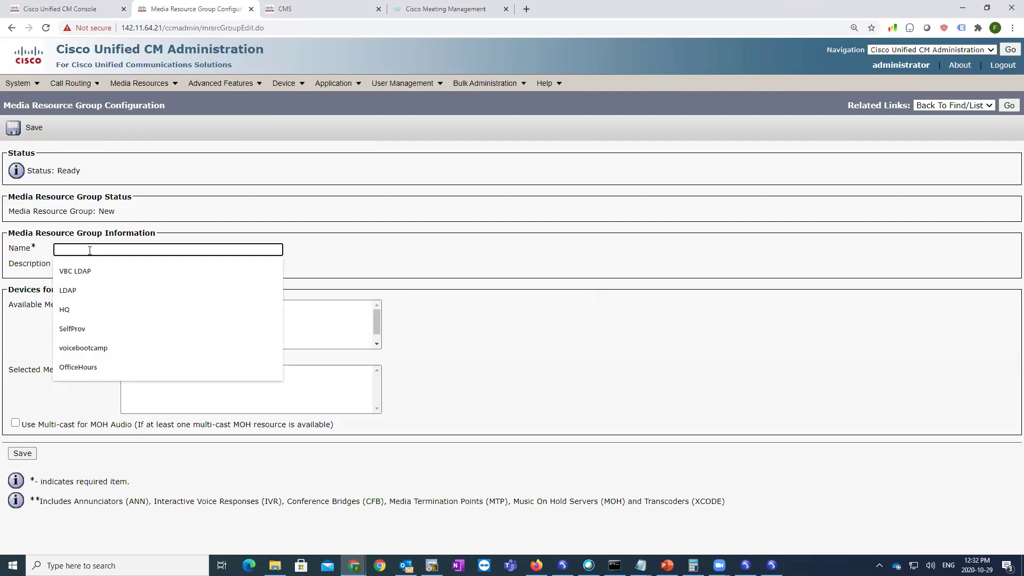
type("Dummu")
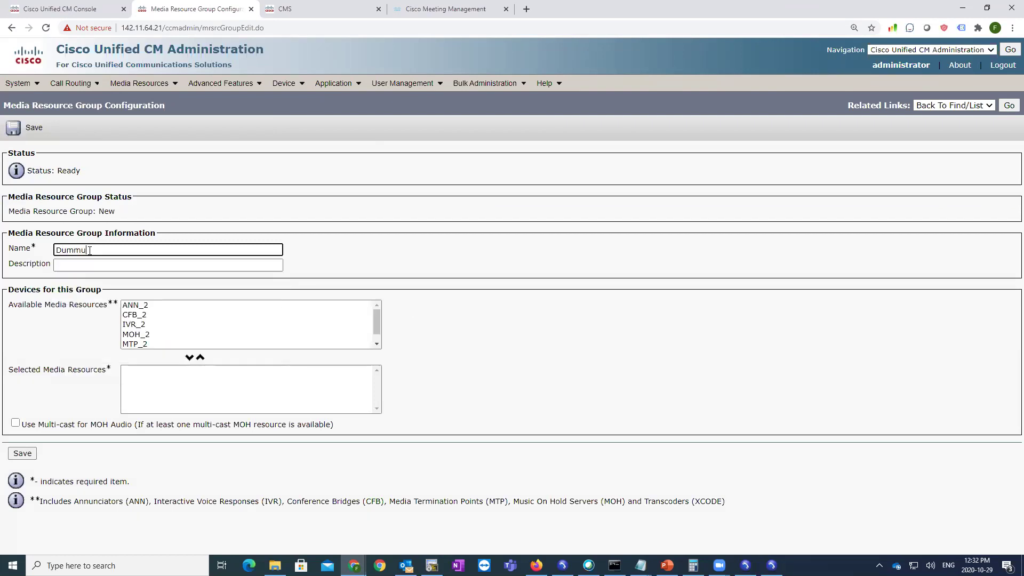
left_click_drag(147, 304, 187, 350)
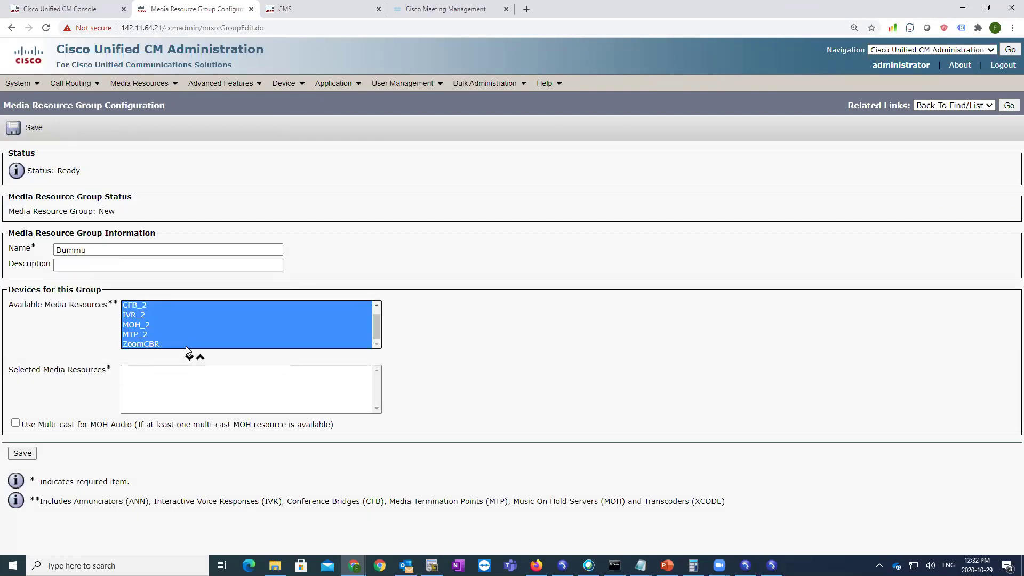
left_click(189, 357)
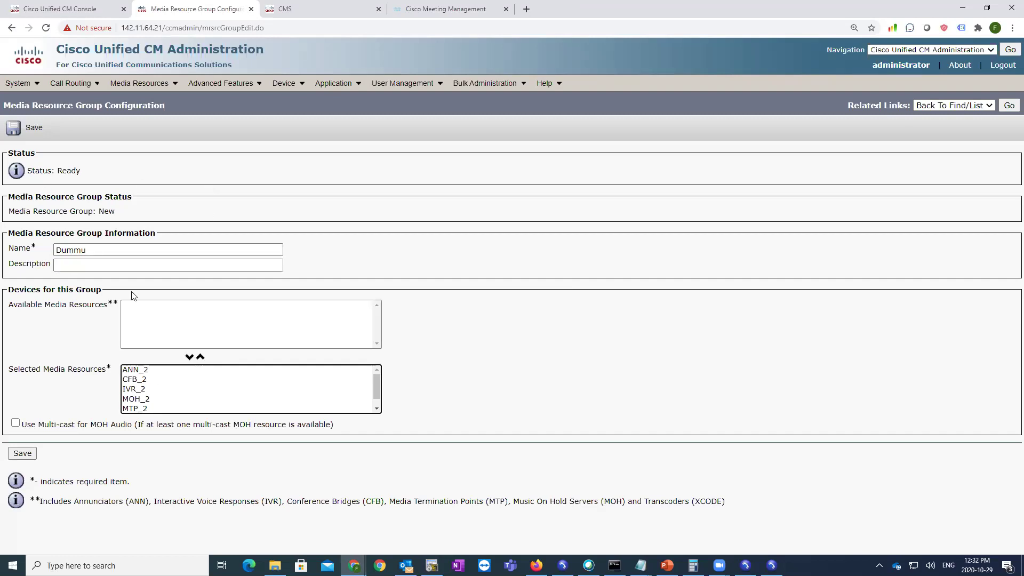
left_click(102, 258)
left_click(109, 248)
key("BackSpace")
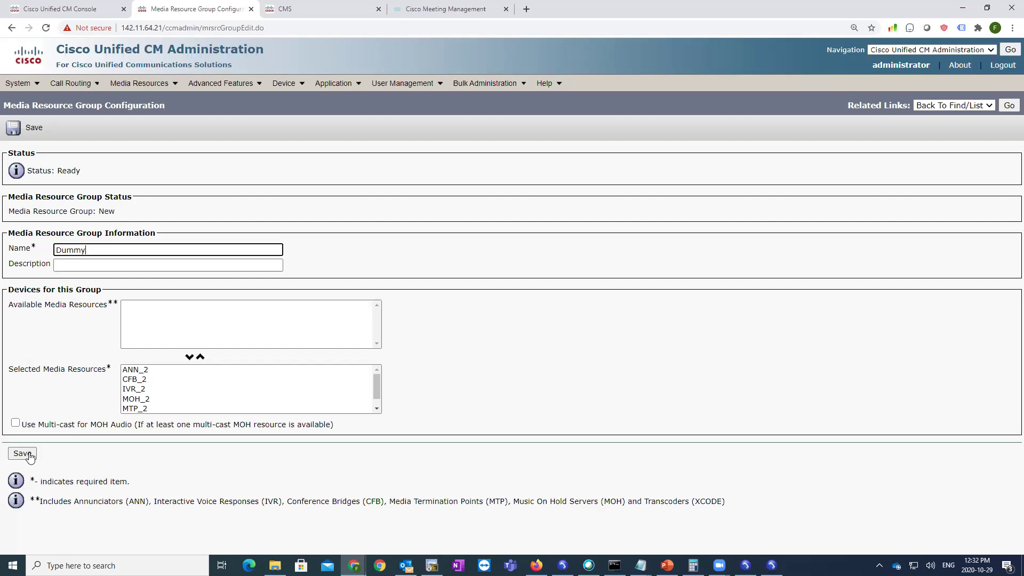
- Save the Dummy group and go back to the media resource group list
left_click(22, 453)
left_click(1009, 105)
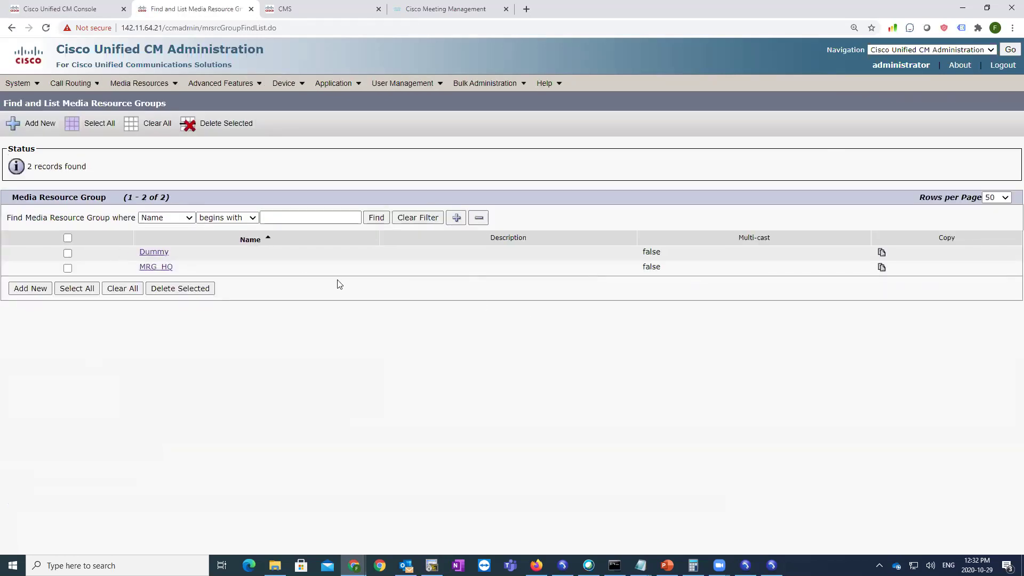
left_click_drag(175, 267, 131, 265)
- Open MRG_HQ, call 2002 from 3001 and answer it (Temp Fail), then relaunch the softphone
left_click(149, 268)
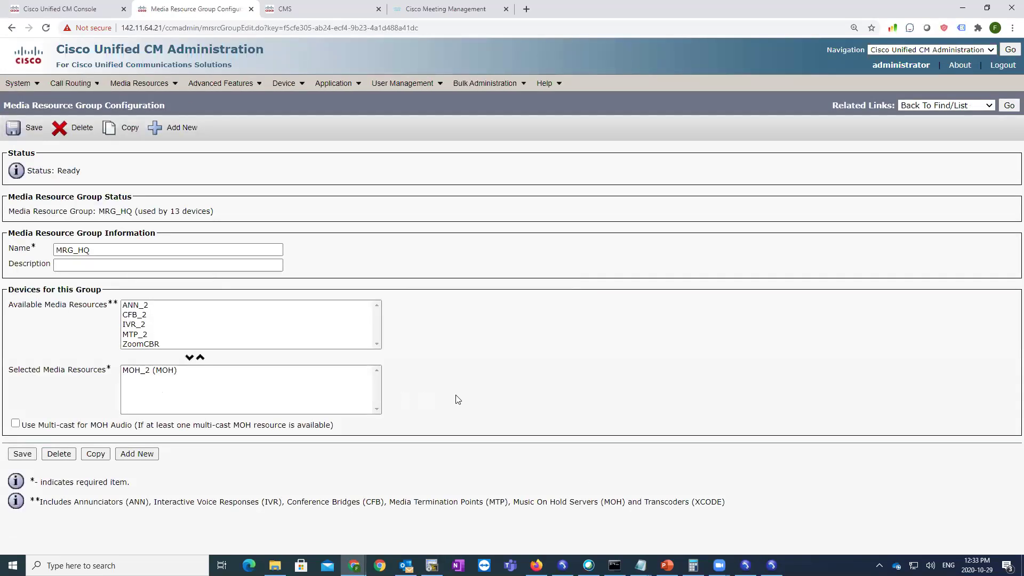
left_click(772, 564)
left_click(563, 564)
left_click(745, 564)
left_click(628, 124)
left_click_drag(622, 107, 500, 105)
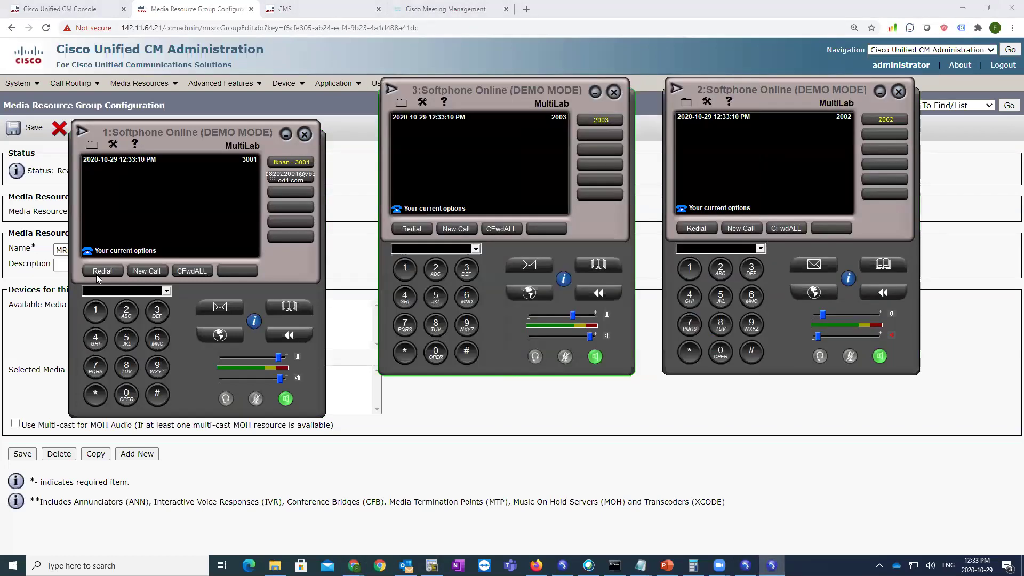
left_click(708, 230)
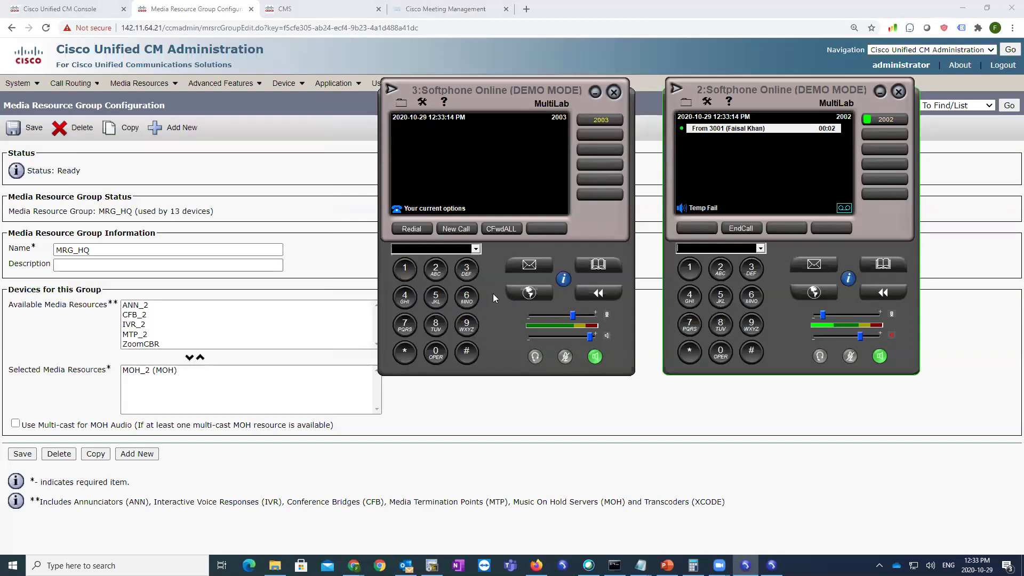
left_click(563, 565)
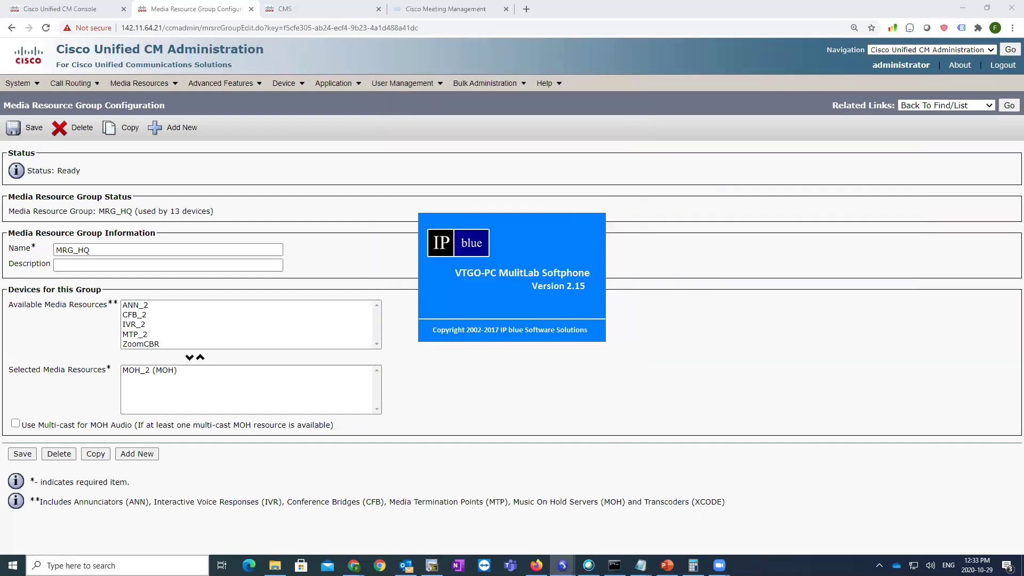
- Launch the three softphone Phone Instances from Windows search and dismiss their trial notices
left_click(200, 564)
type("phone")
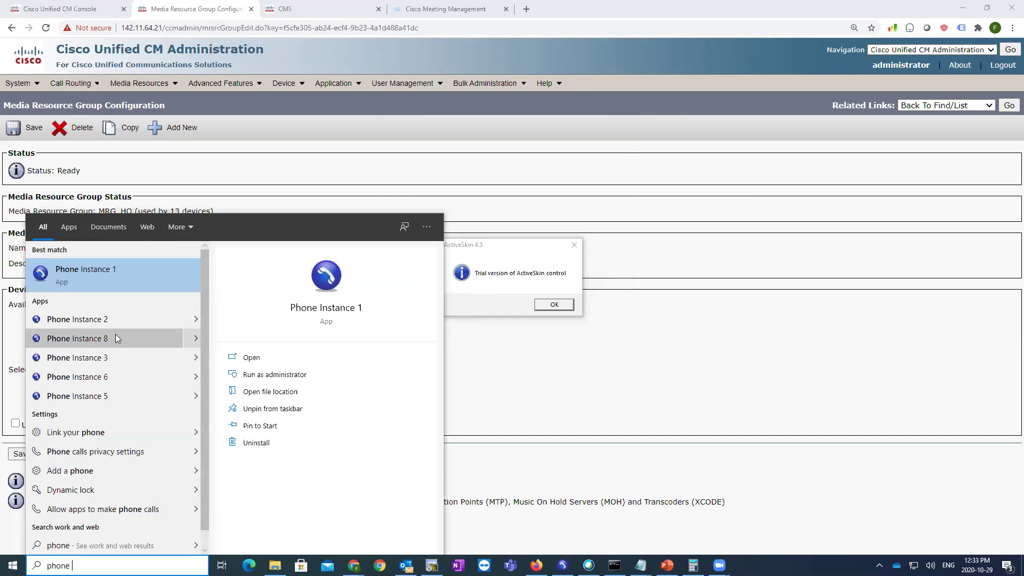
left_click(121, 376)
key("super+s")
type("phone")
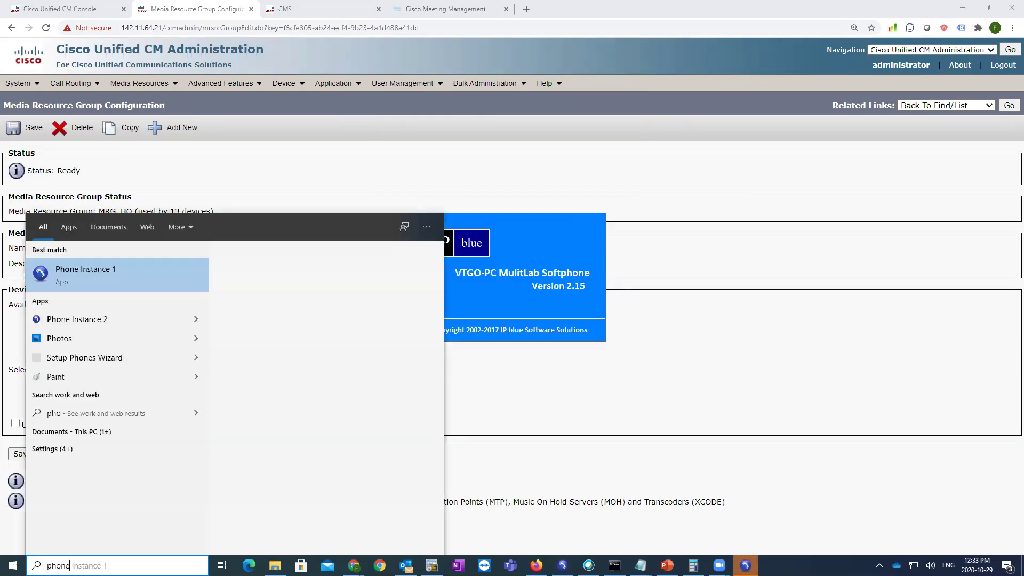
left_click(85, 362)
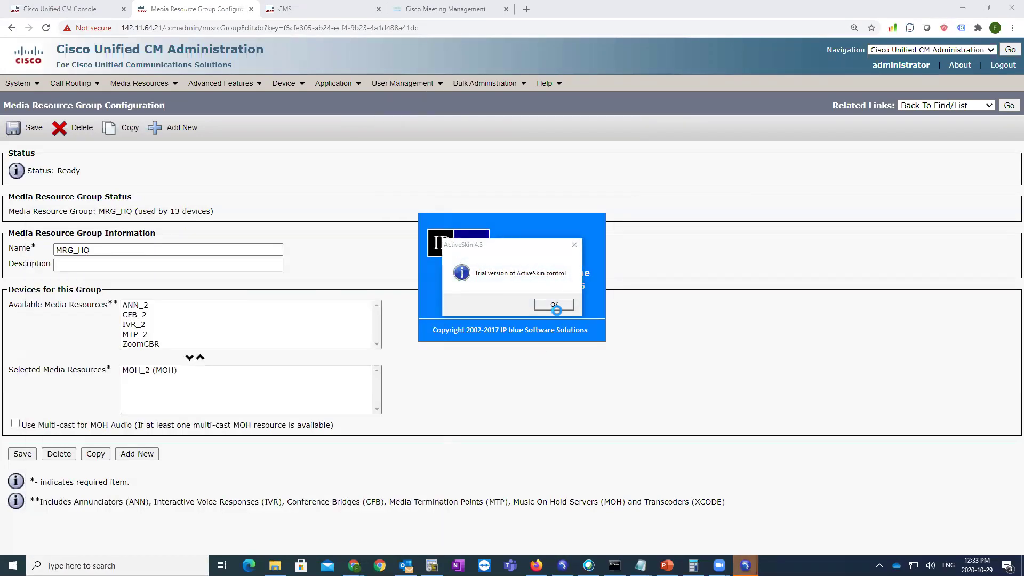
left_click(553, 303)
left_click(745, 566)
left_click(776, 537)
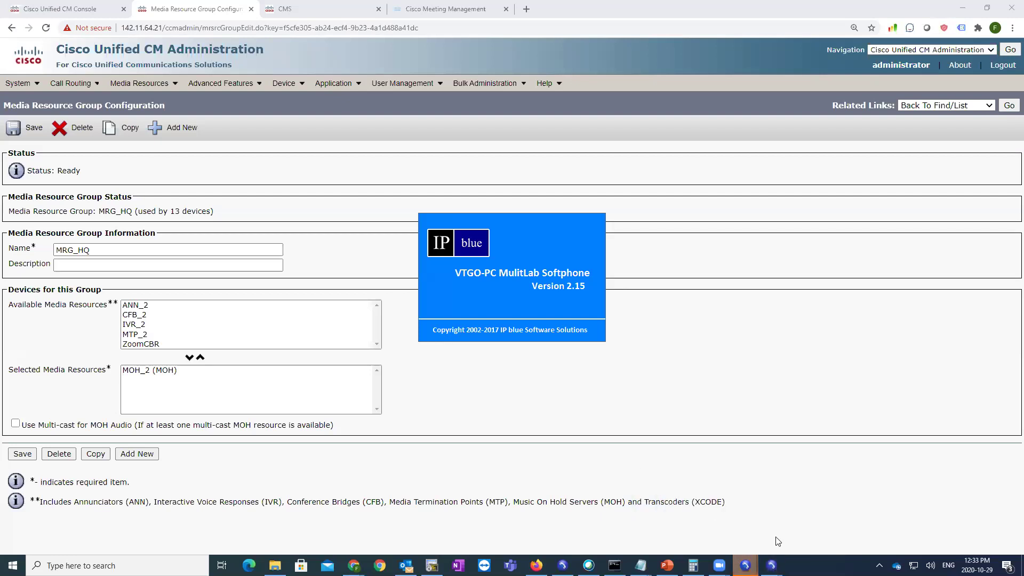
left_click(745, 566)
left_click(795, 533)
left_click(565, 307)
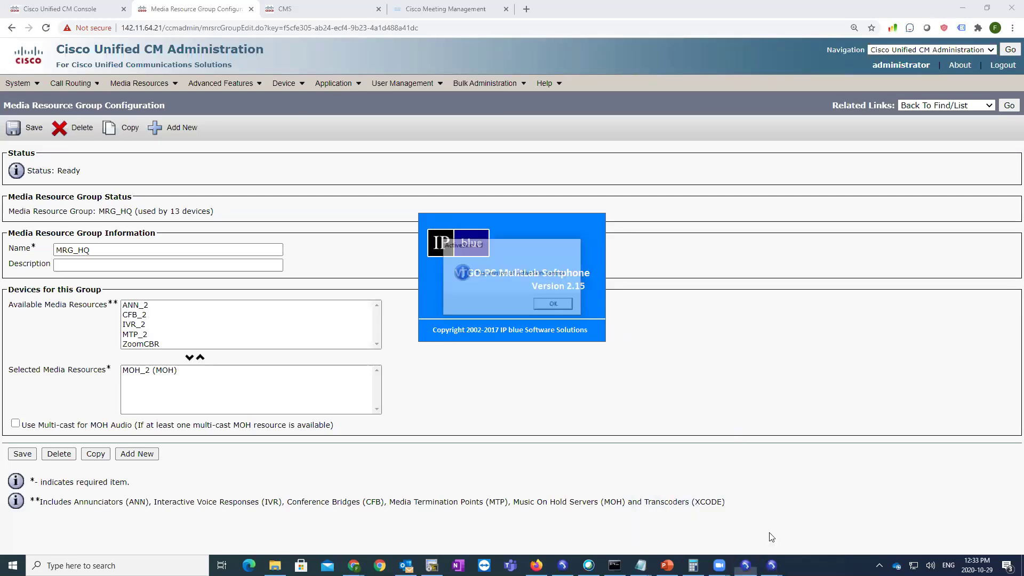
left_click(771, 565)
left_click(789, 533)
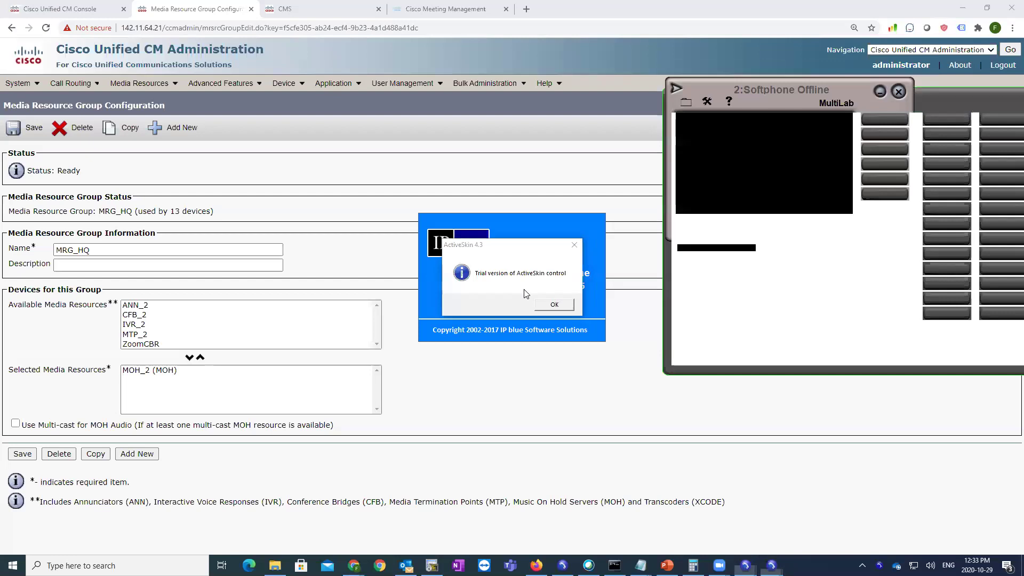
key("Return")
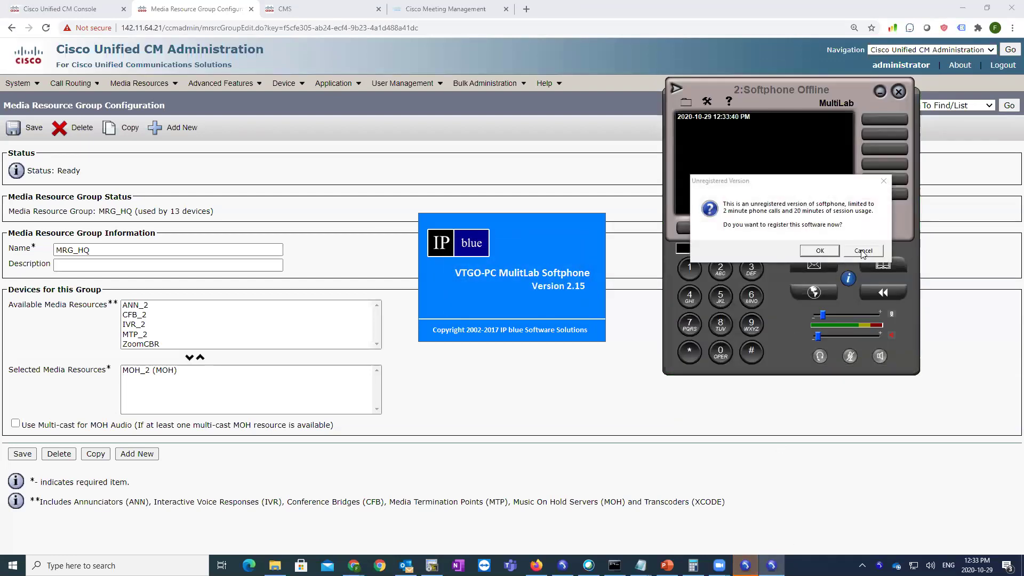
- Decline registration on softphones 1, 2 and 3 and move softphone 1 to the top left
left_click(862, 251)
left_click(580, 252)
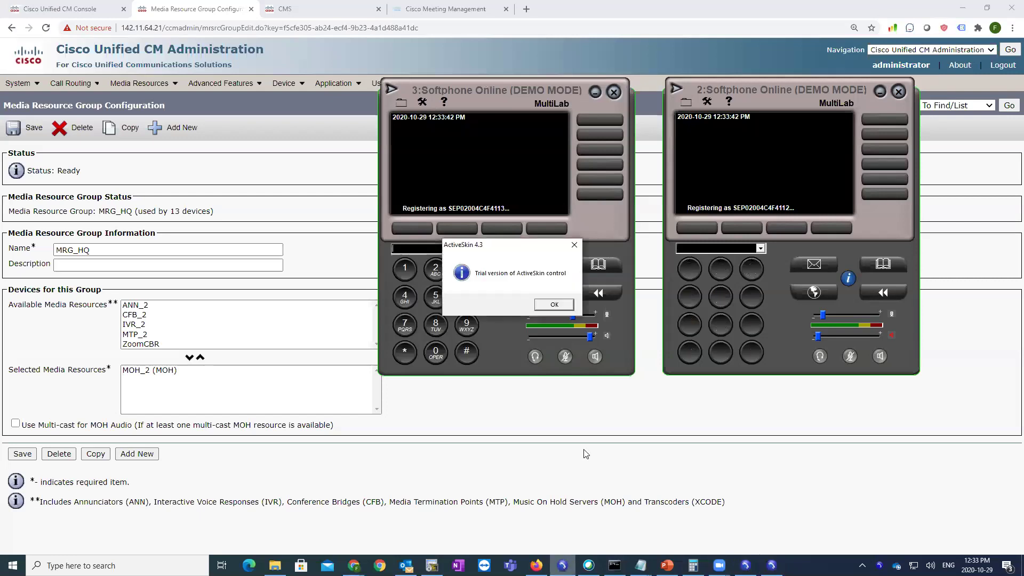
left_click(553, 305)
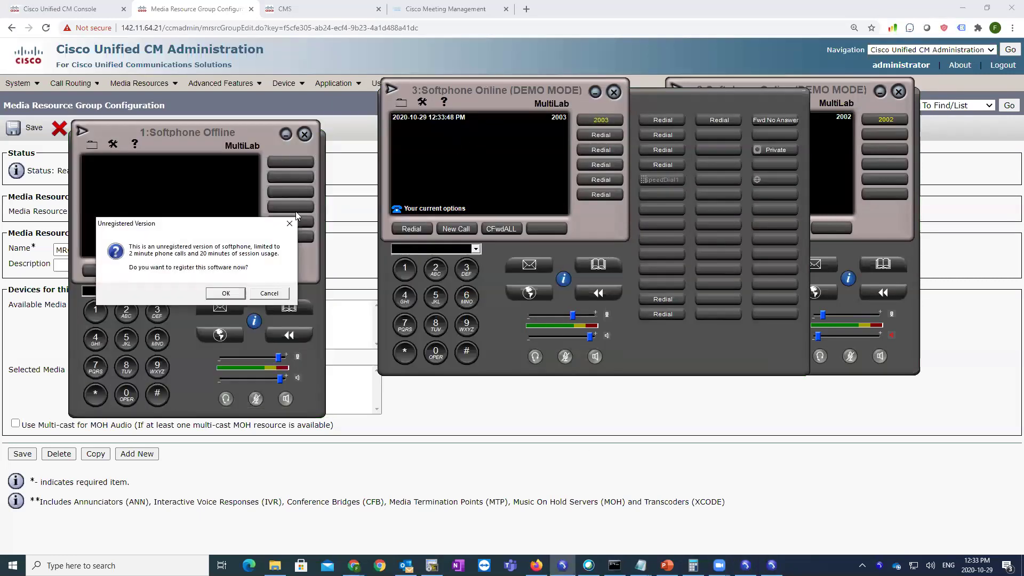
left_click(269, 294)
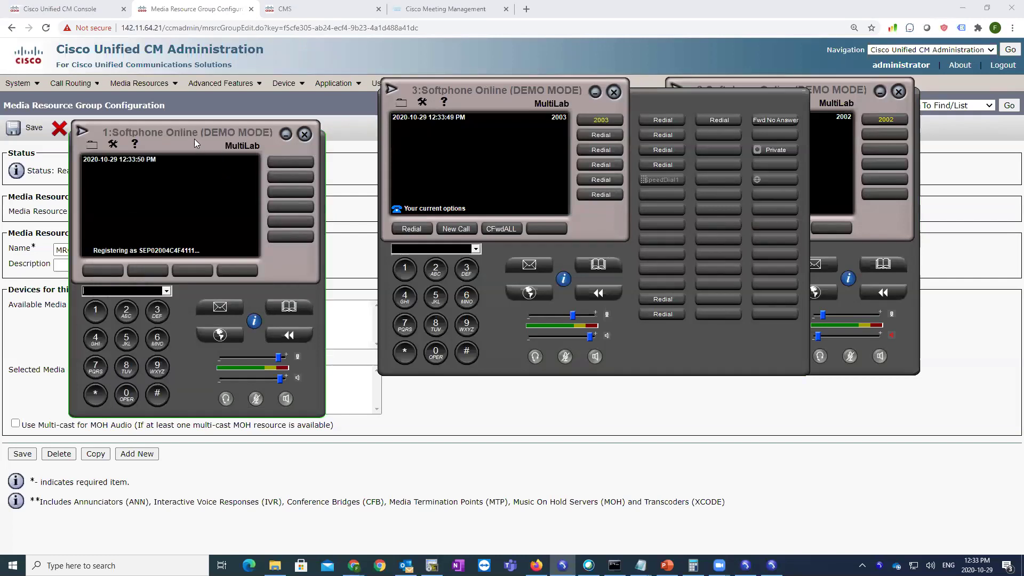
left_click_drag(194, 138, 187, 76)
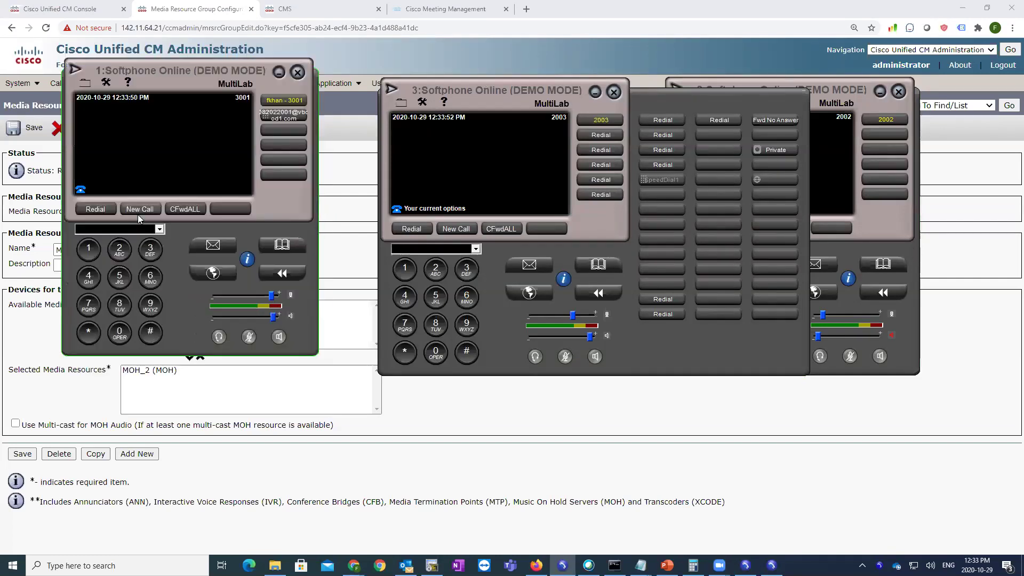
- Call 2002 from 3001 and answer it on 2002
left_click(120, 249)
left_click(120, 333)
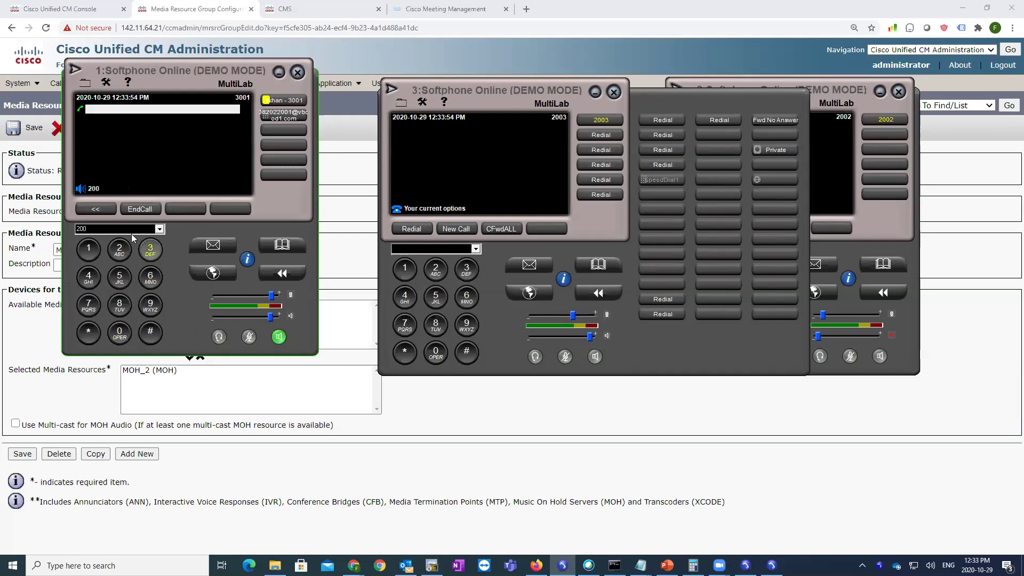
left_click(119, 249)
left_click(824, 183)
left_click(704, 228)
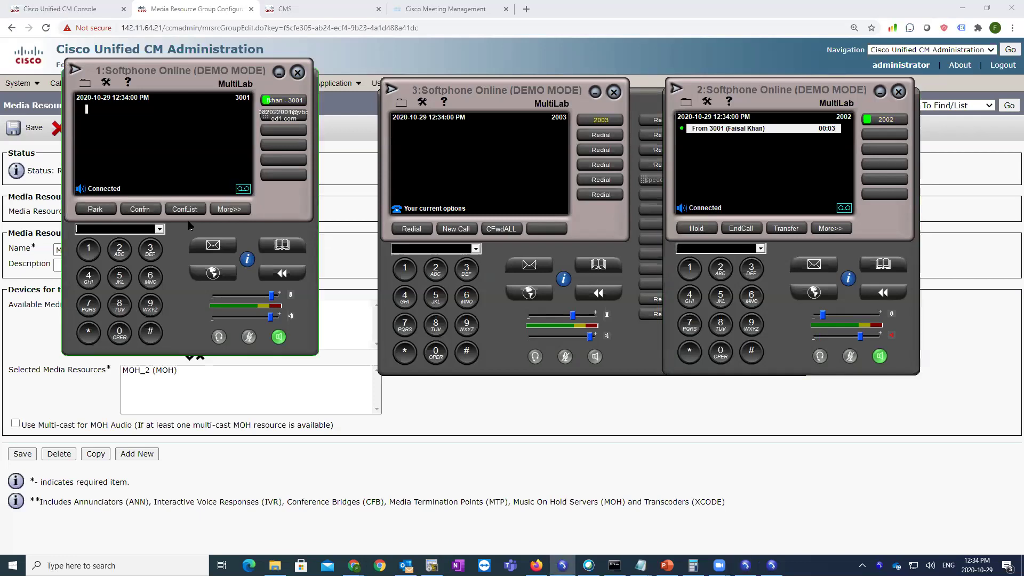
- From 3001, call 2003, answer it, and try to conference it into the 2002 call
left_click(142, 211)
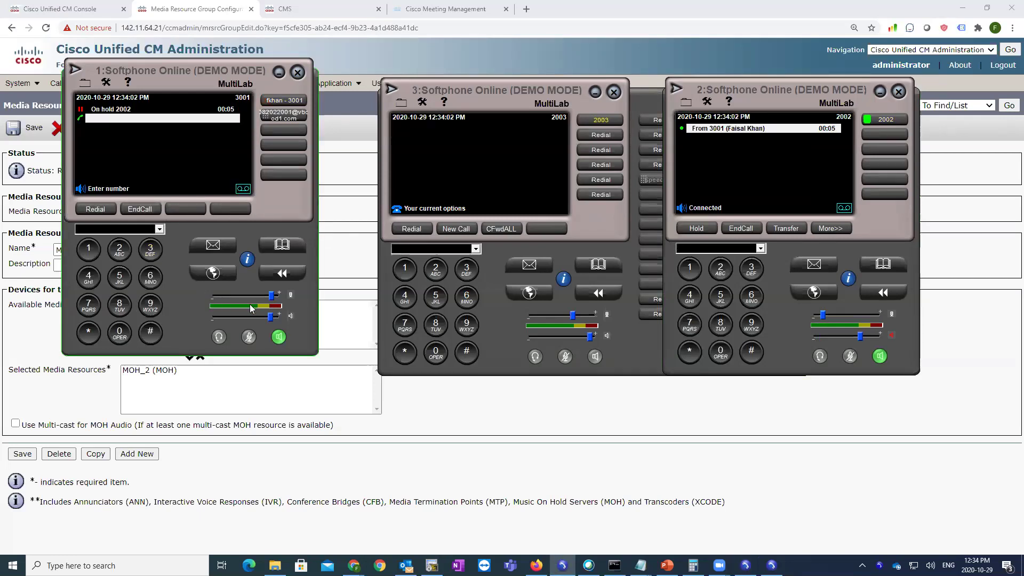
left_click(119, 334)
left_click(120, 333)
left_click(150, 249)
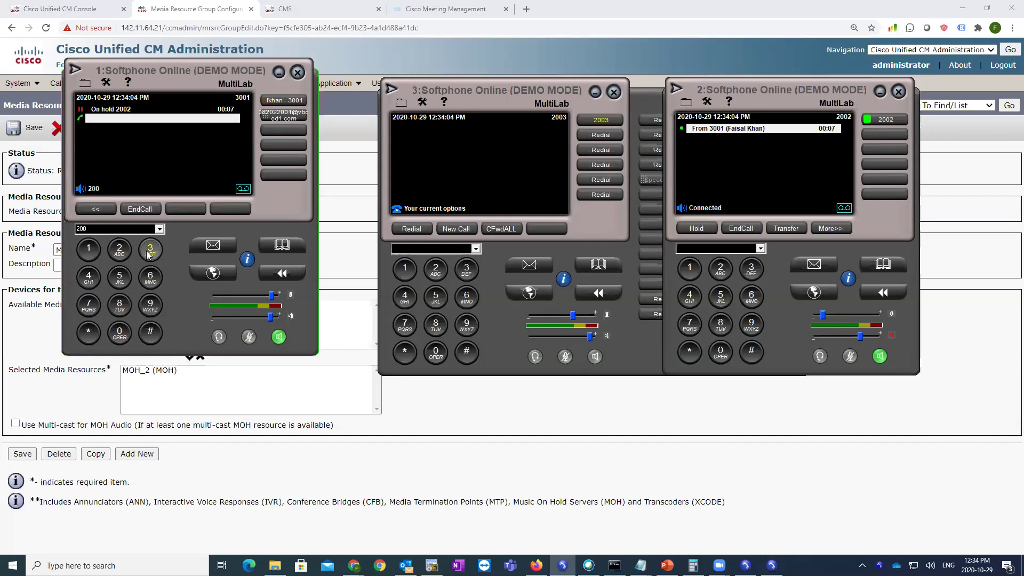
left_click(421, 231)
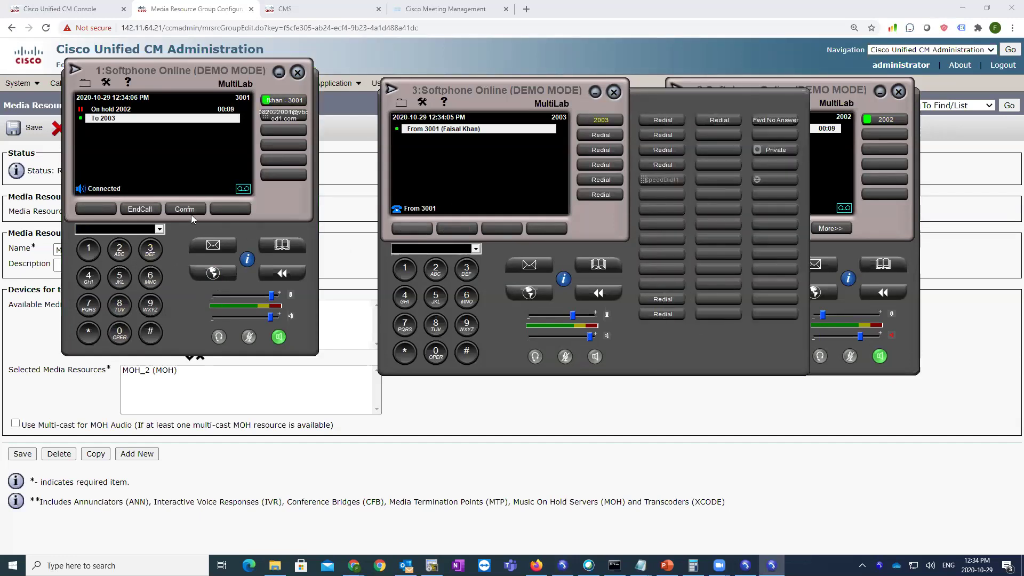
left_click(191, 214)
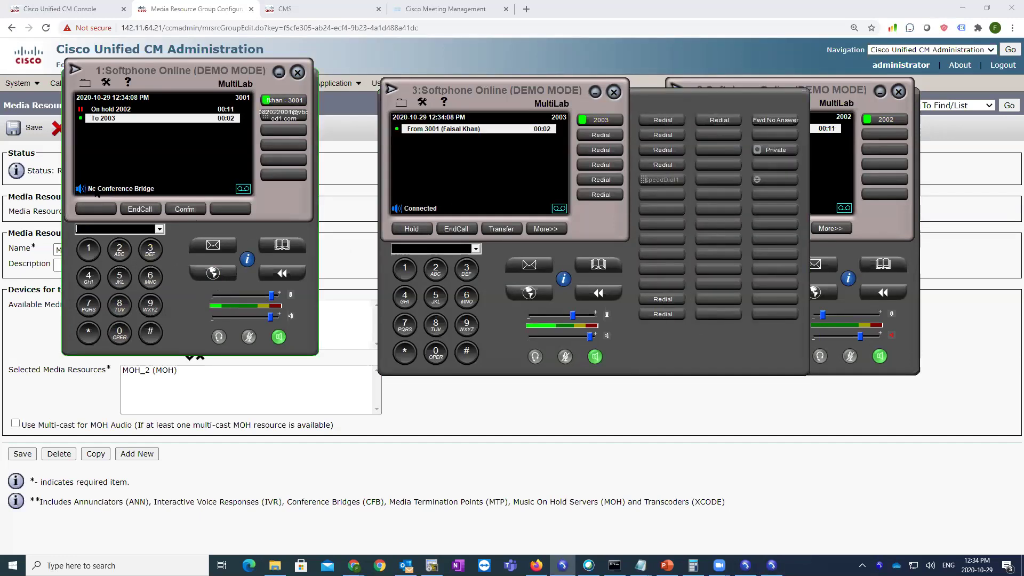
left_click(565, 356)
left_click(850, 356)
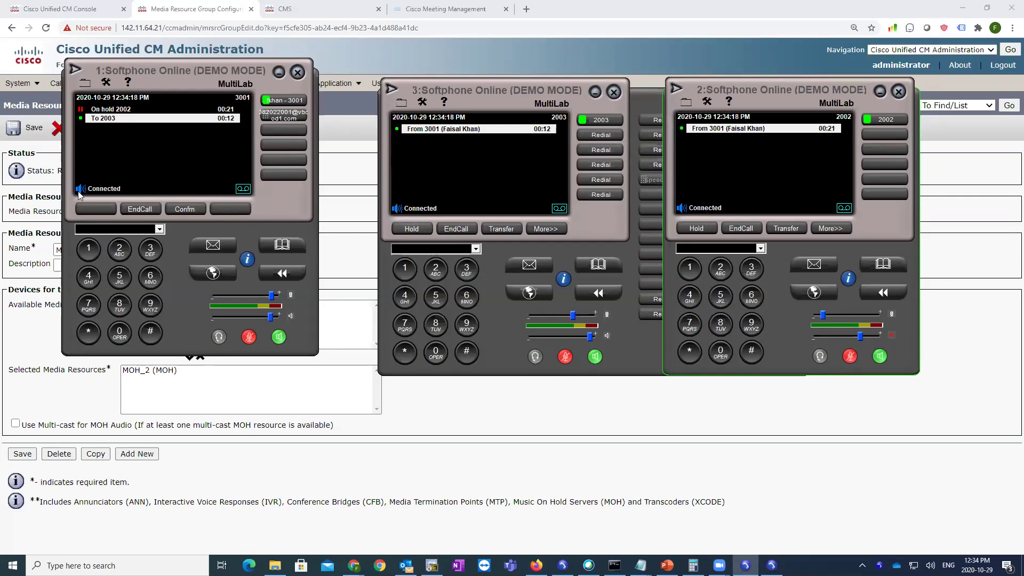
left_click(184, 209)
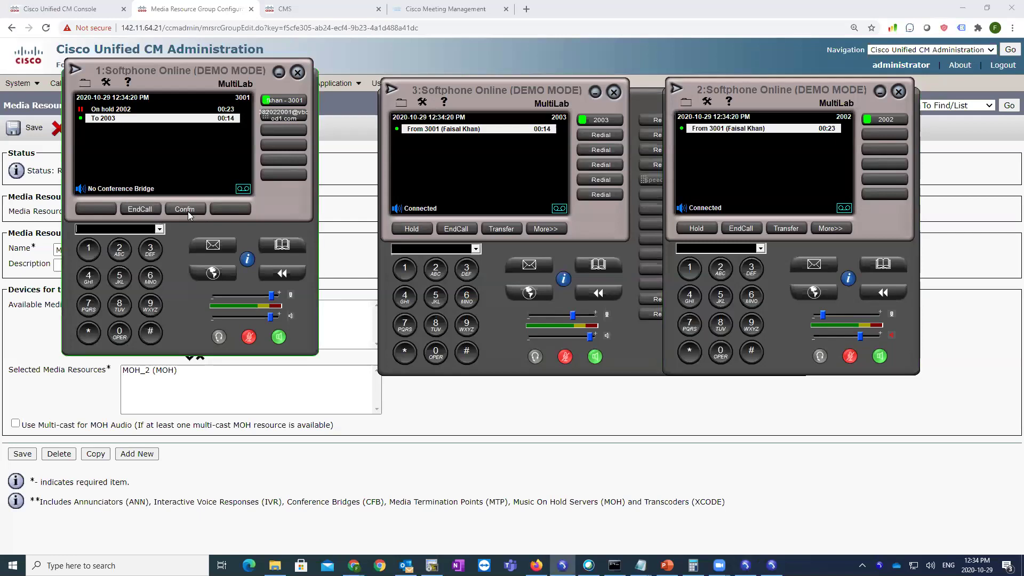
- End the calls on 2003, 2002 and 3001, then return to the CUCM admin page
left_click(461, 228)
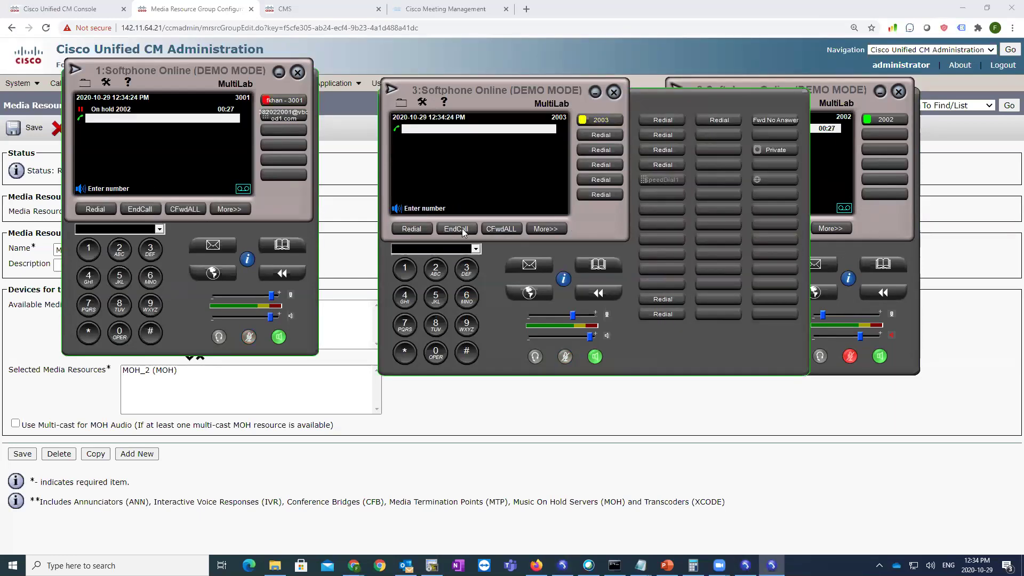
left_click(888, 240)
left_click(741, 228)
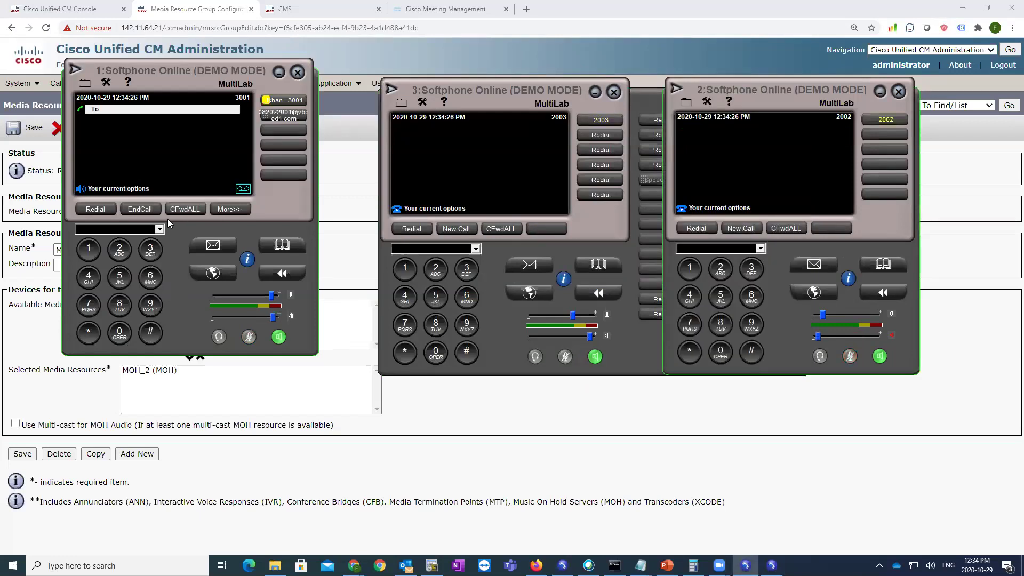
left_click(144, 211)
left_click(707, 395)
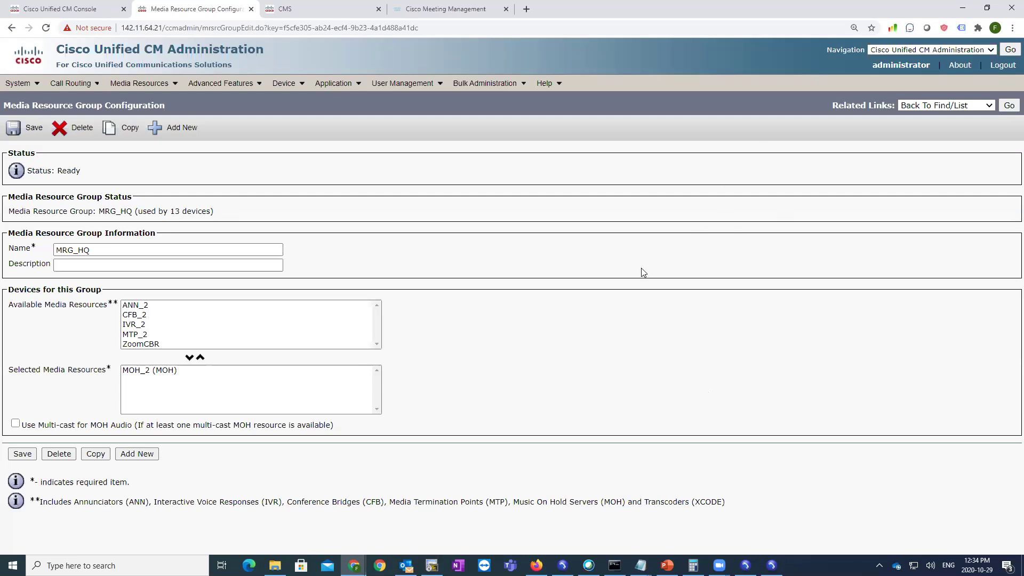
- Move ZoomCBR from Available to Selected Media Resources in MRG_HQ and save the group
left_click(136, 344)
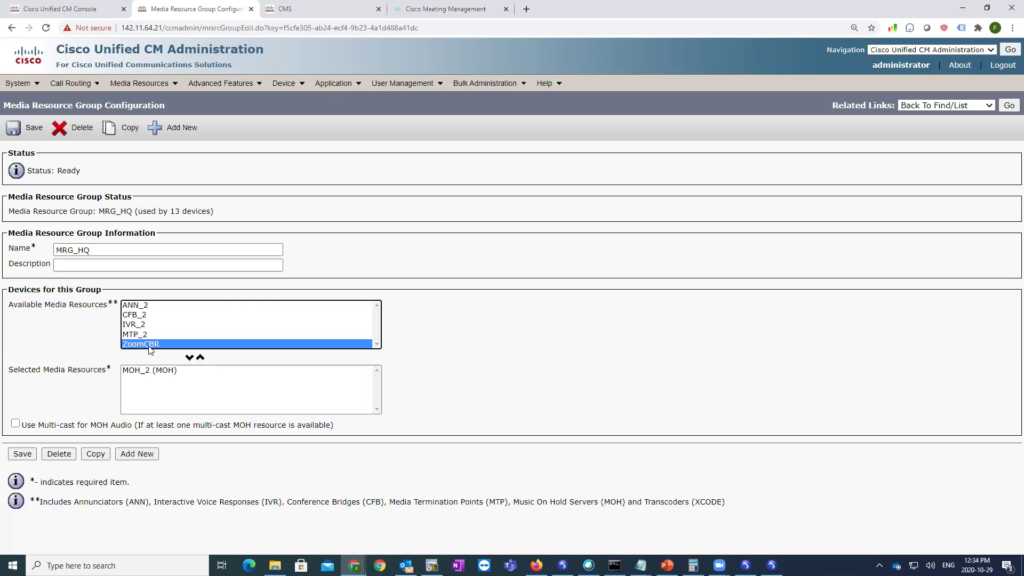
left_click(190, 358)
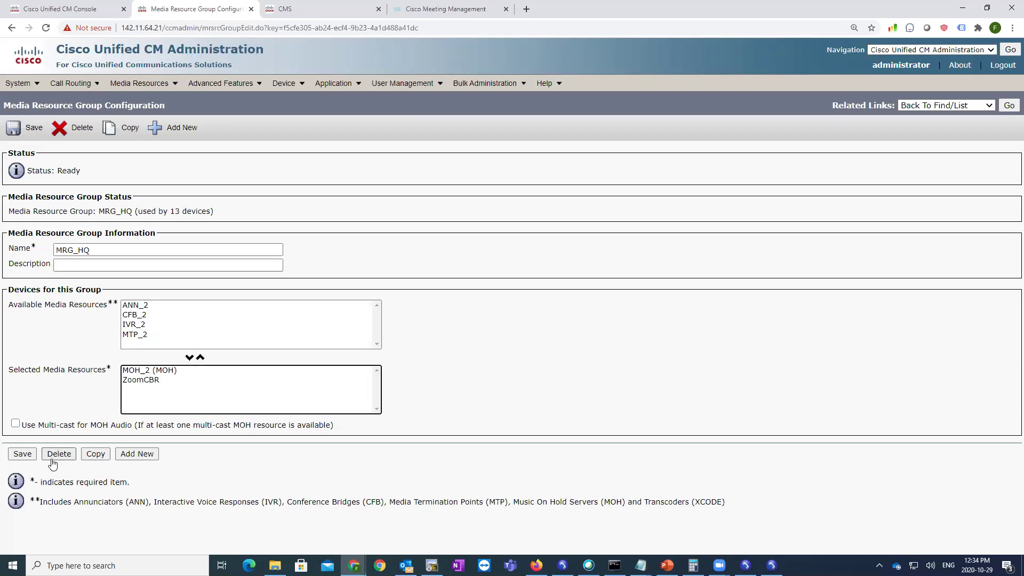
left_click(24, 454)
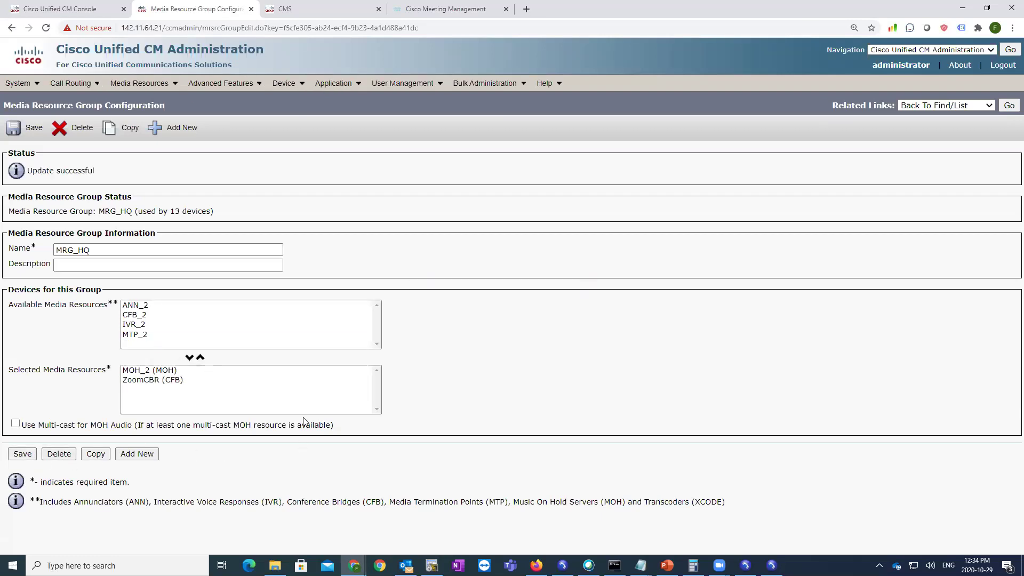
left_click(23, 454)
- Open the HQ_MRGL media resource group list to check its contents
mouse_move(140, 84)
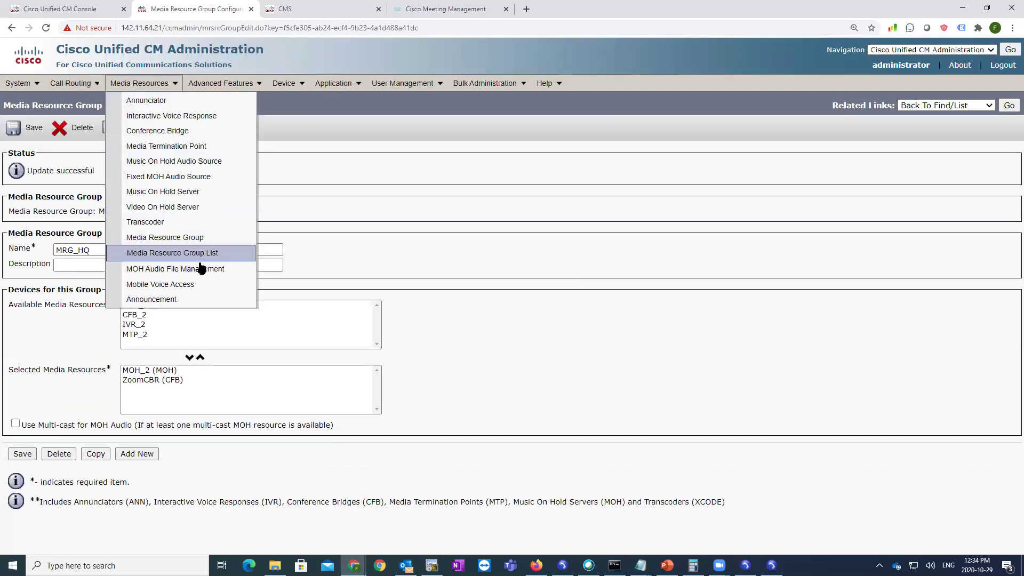
left_click(176, 252)
left_click(126, 254)
left_click(279, 255)
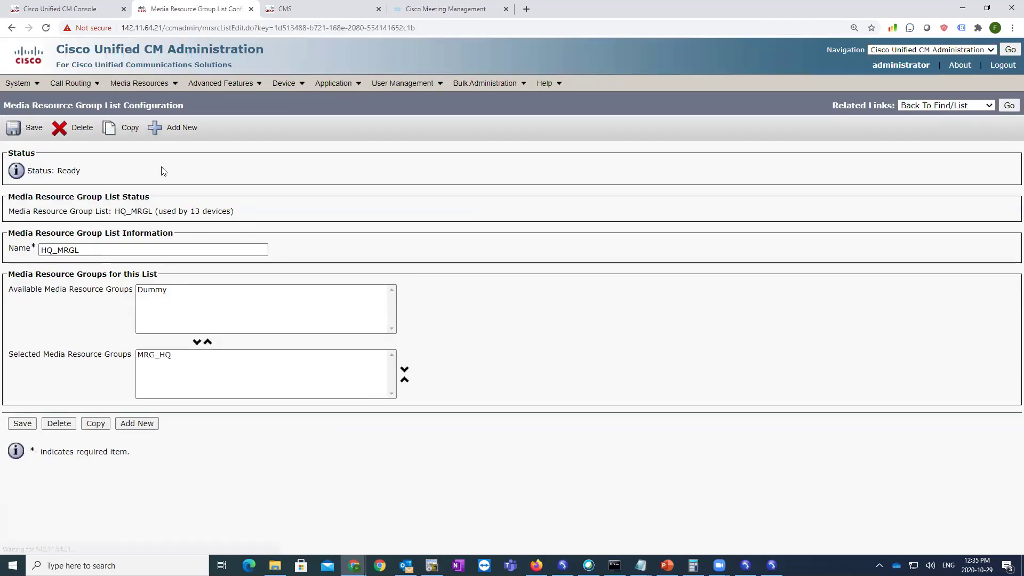
- Reset all 13 devices in the Default device pool
left_click(17, 83)
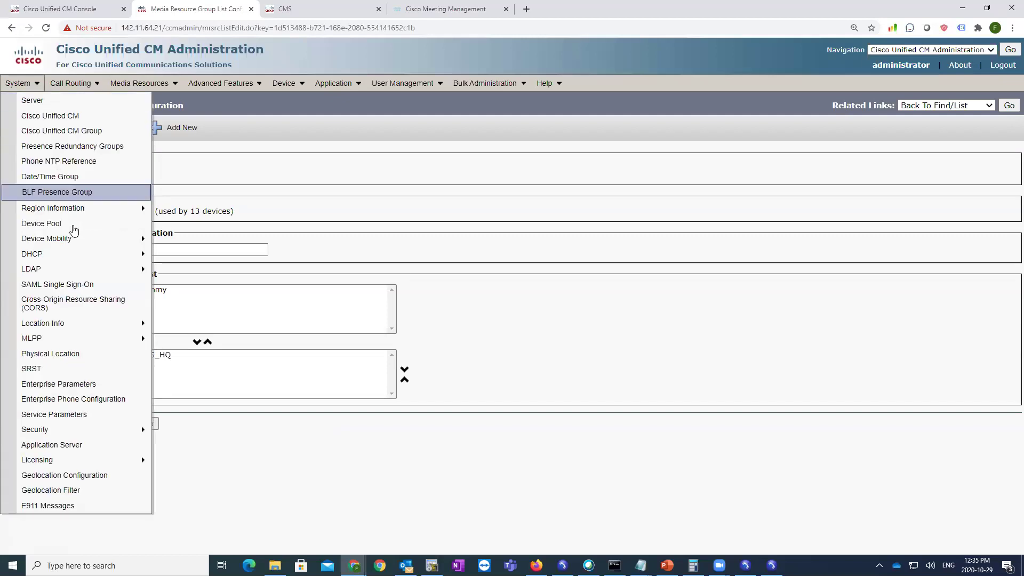
left_click(59, 221)
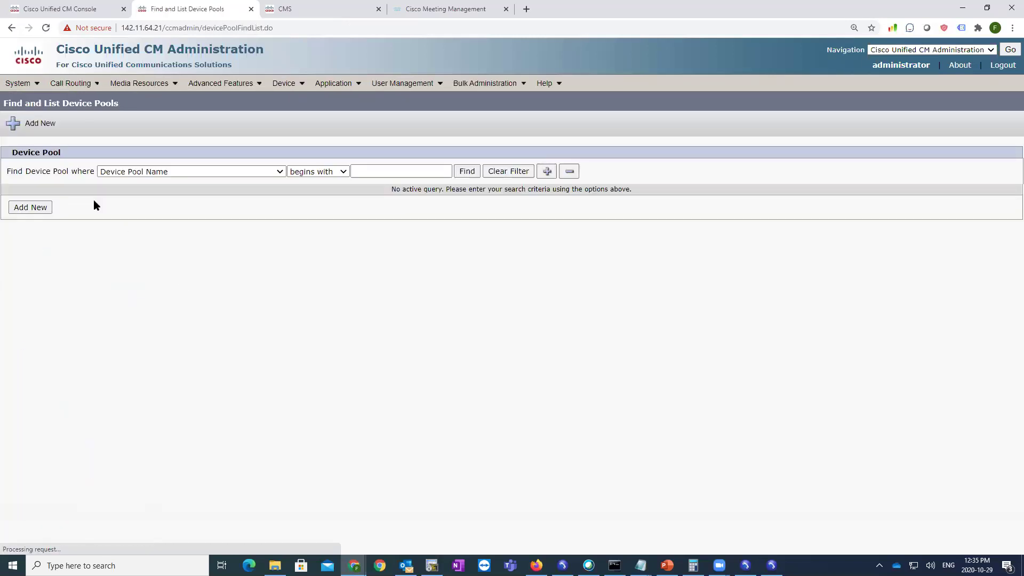
left_click(466, 170)
left_click(107, 251)
left_click(193, 180)
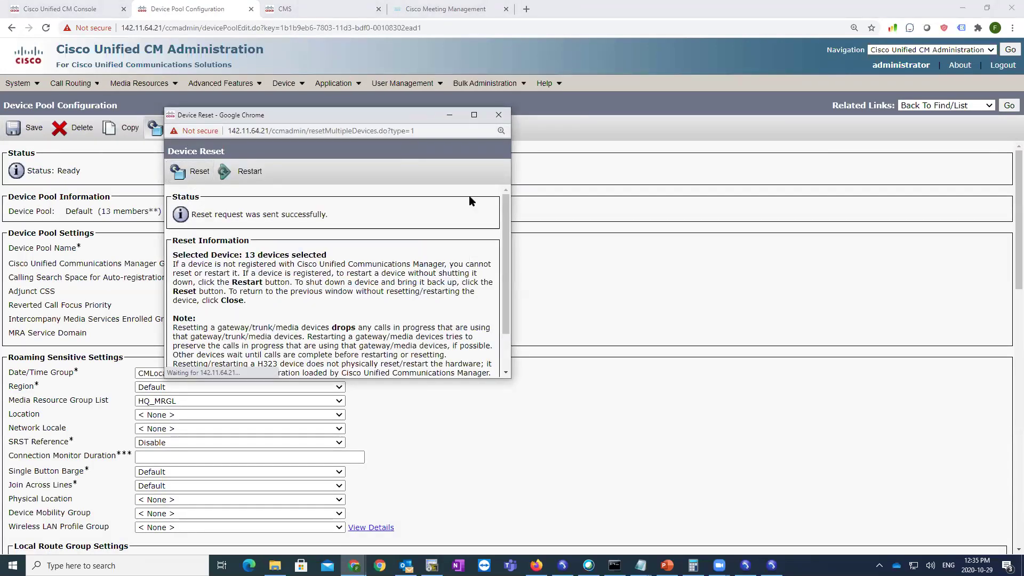
left_click(498, 115)
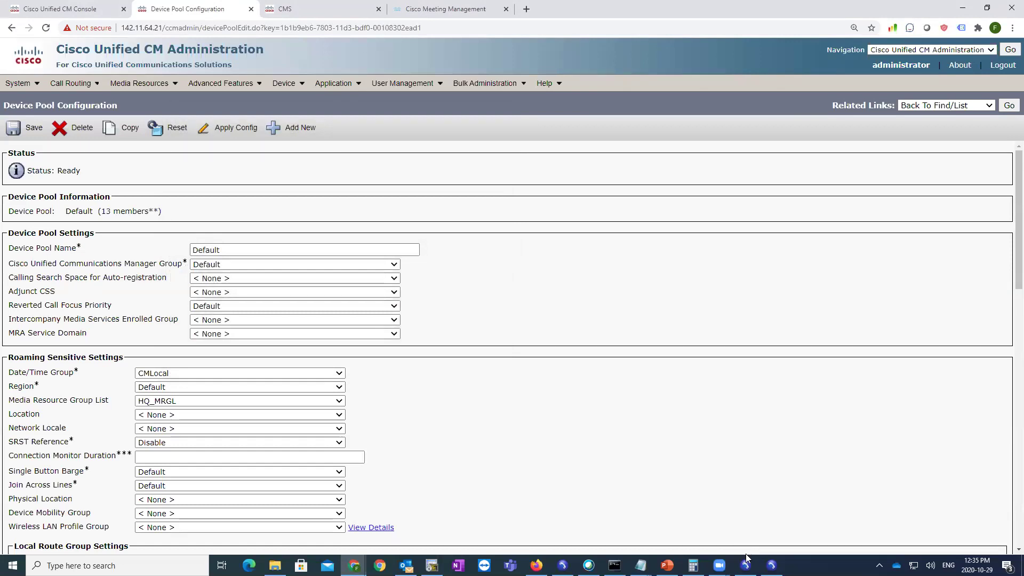
left_click(746, 564)
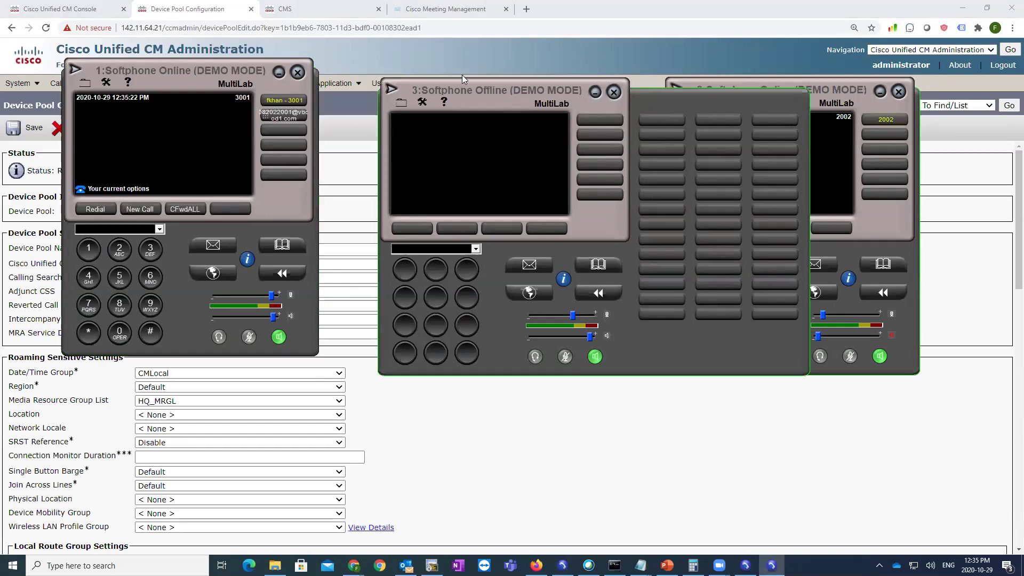
- Call 2002 from 2003 and answer it on 2002
left_click_drag(462, 80, 392, 64)
left_click(367, 253)
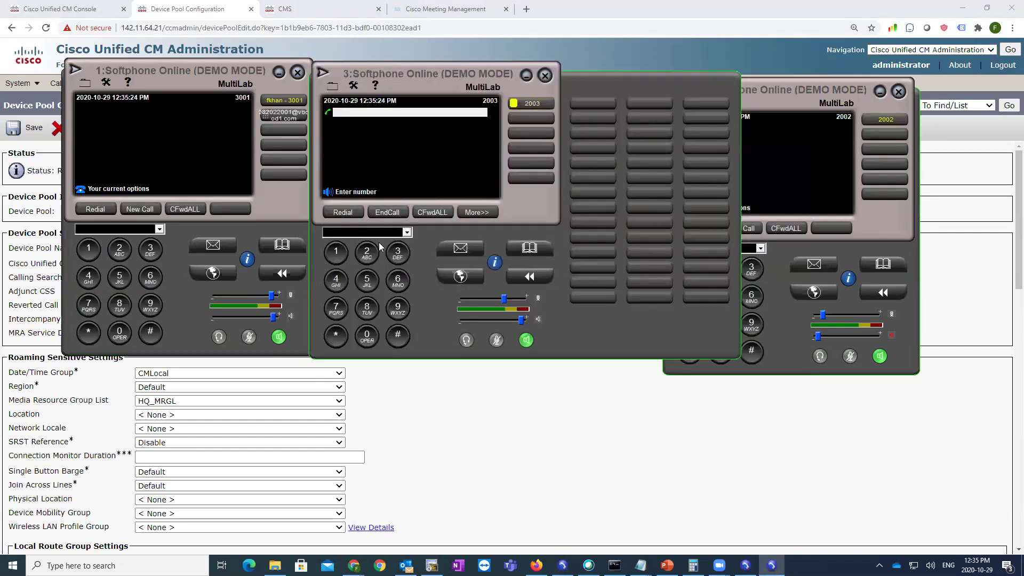
left_click(367, 336)
left_click(367, 336)
left_click(367, 254)
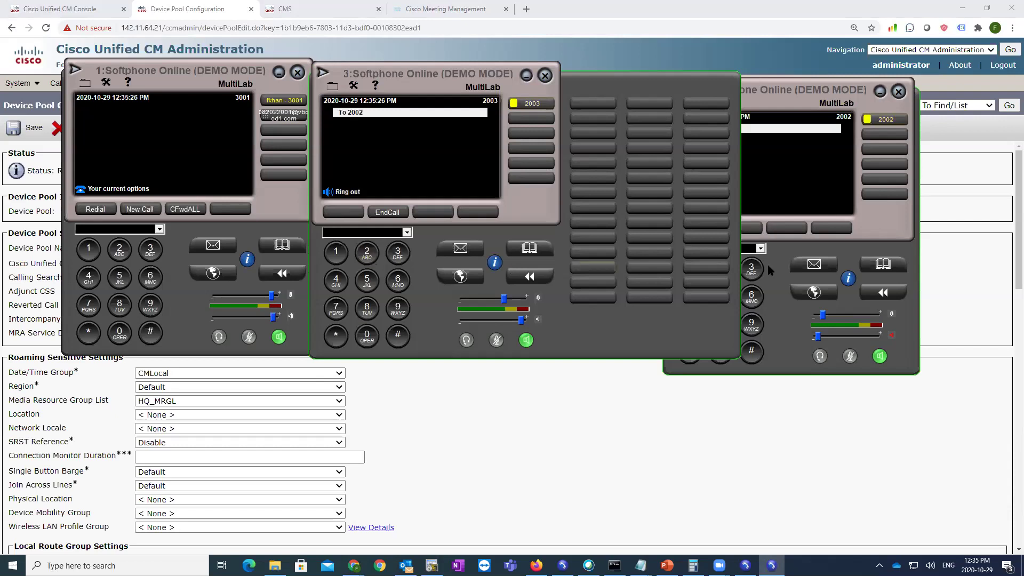
left_click(696, 229)
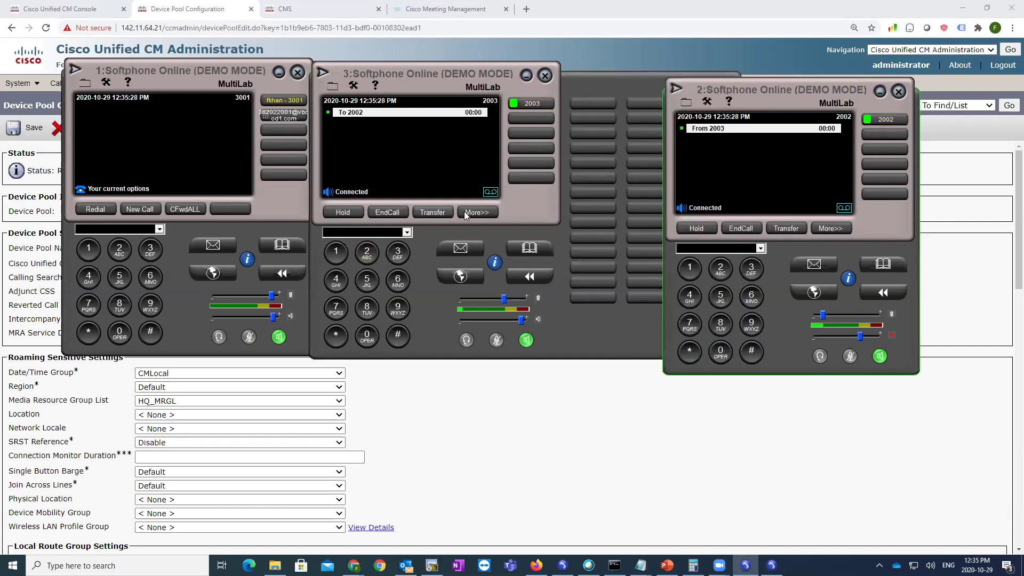
- From 2003, dial 3001 and join 2002 and 3001 into the conference
left_click(401, 215)
left_click(401, 215)
left_click(398, 254)
left_click(367, 336)
left_click(367, 336)
left_click(336, 251)
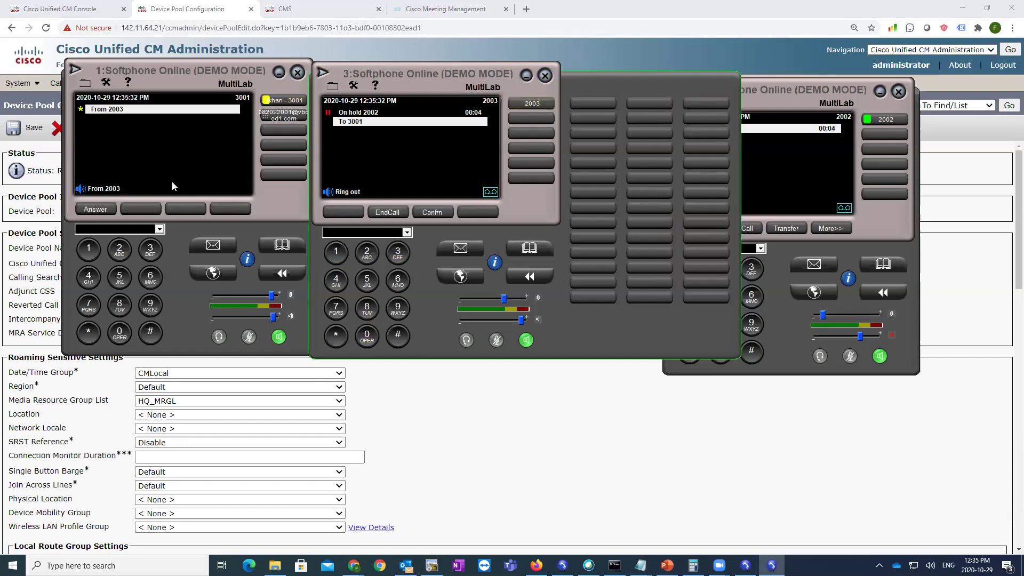
left_click(446, 216)
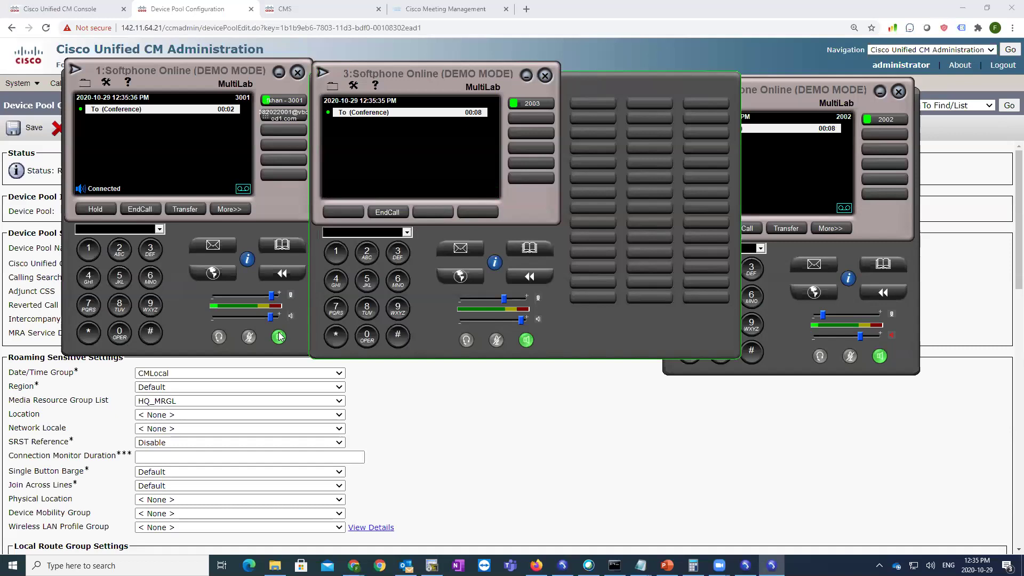